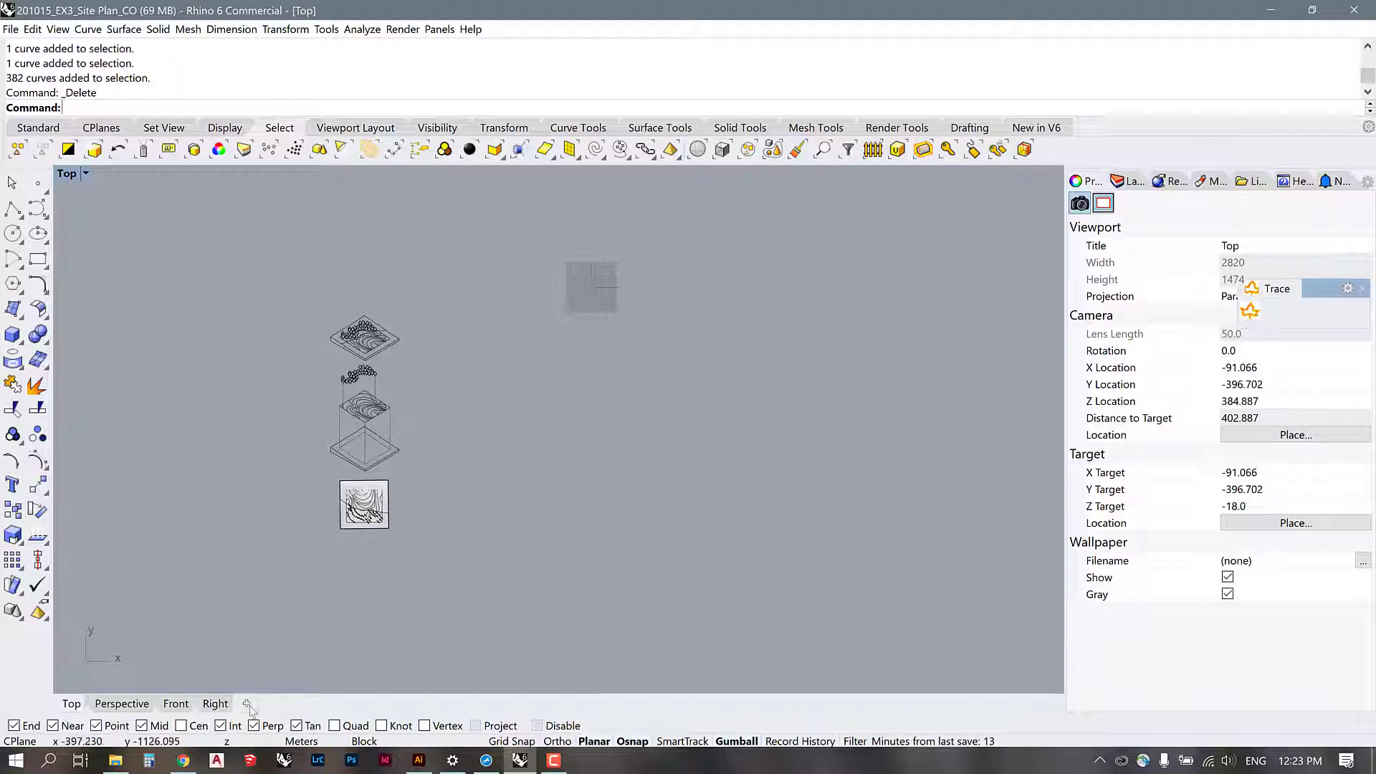
# Step: Switch to Chrome, search food4Rhino for trace and open the TRACE plug-in page
pyautogui.click(183, 761)
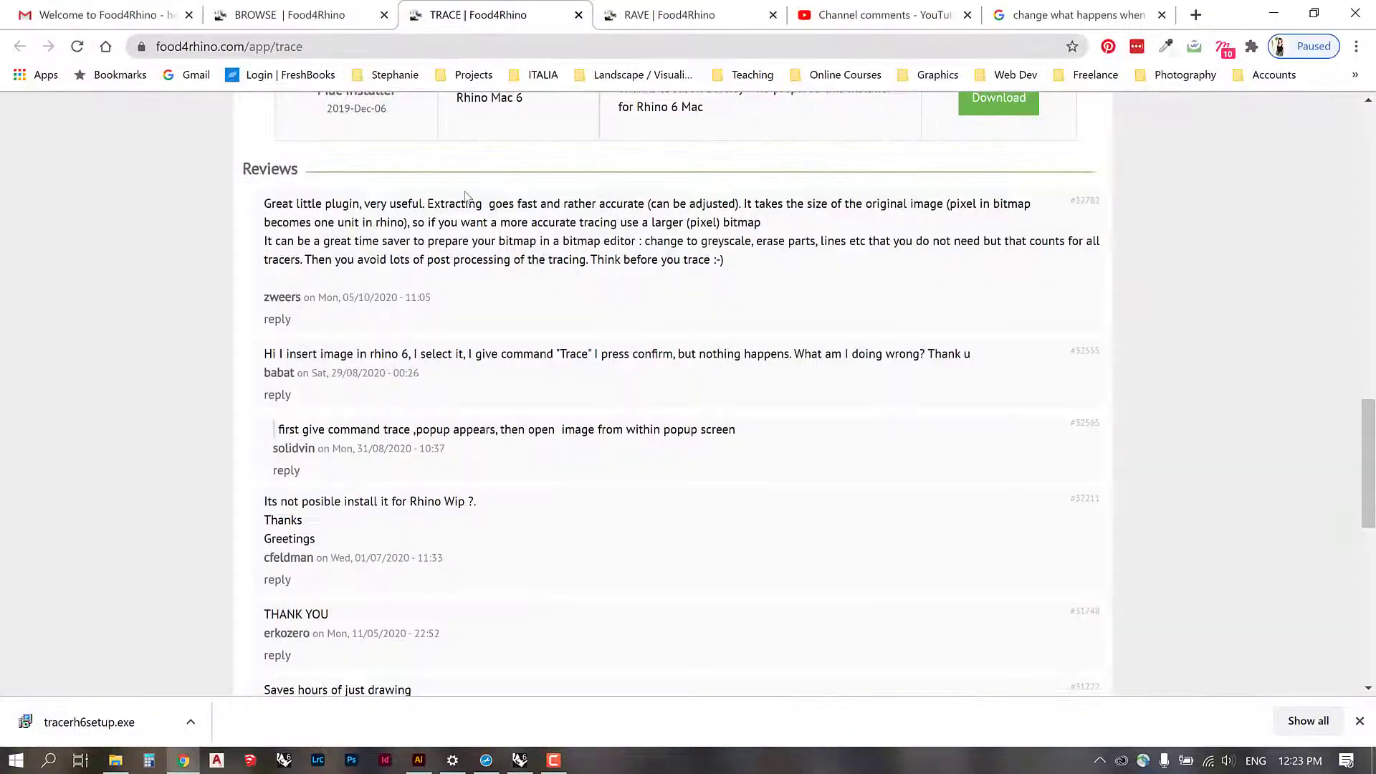
pyautogui.scroll(20, 536, 351)
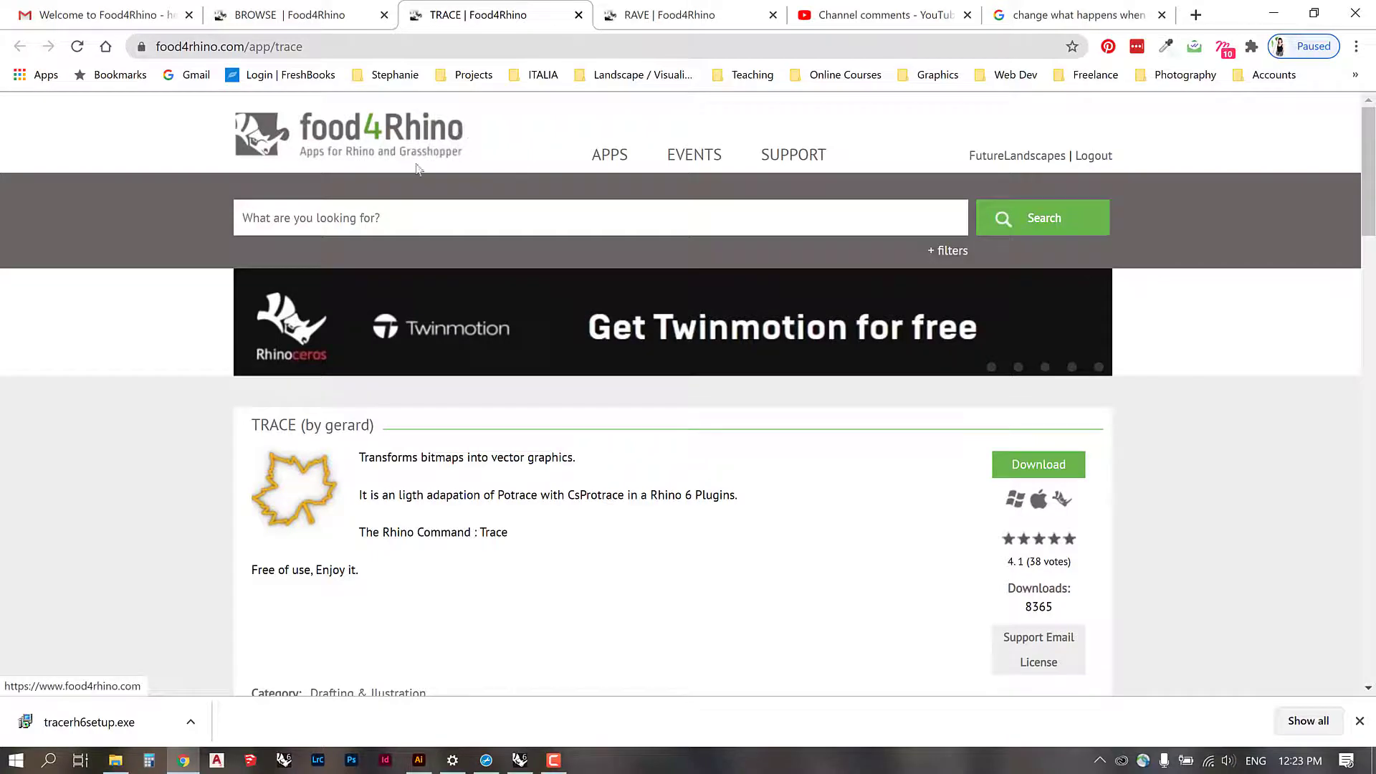
pyautogui.scroll(-1, 681, 487)
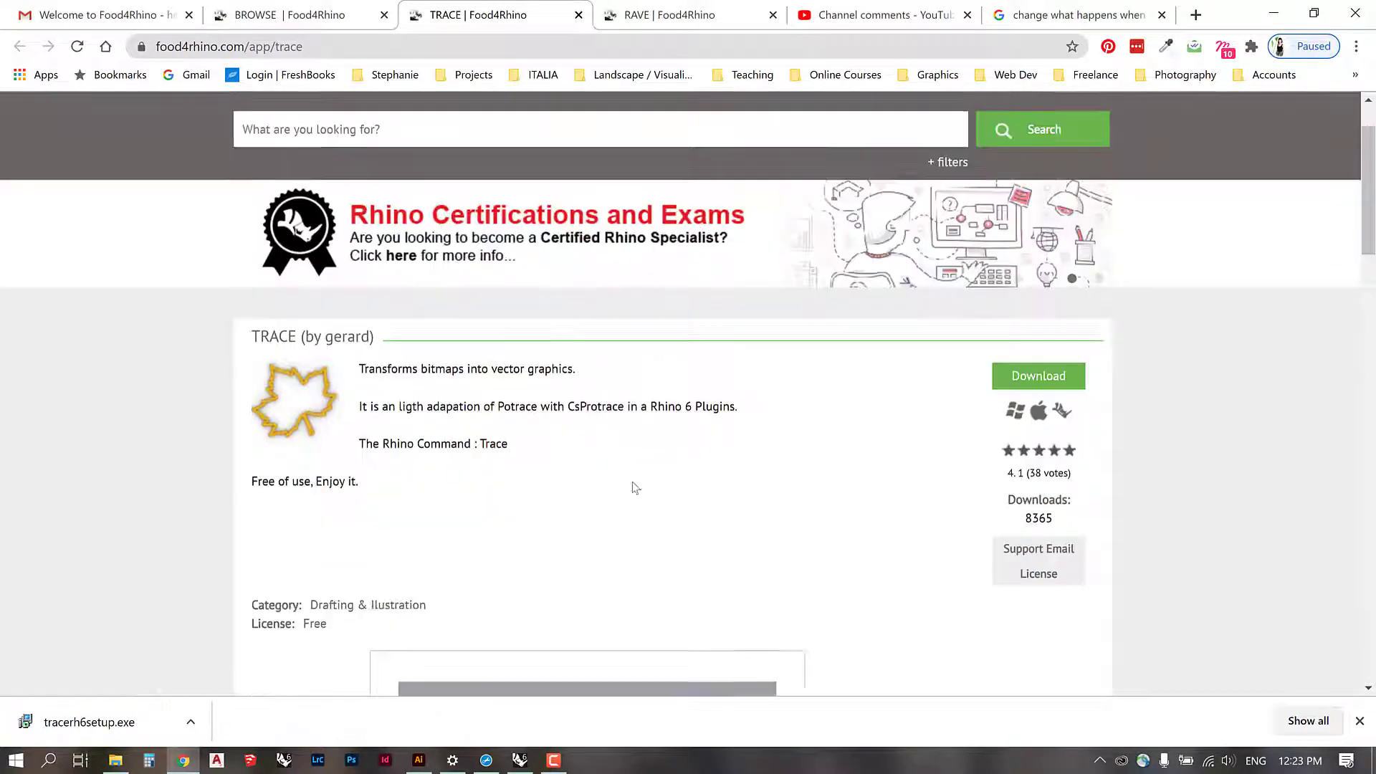
pyautogui.scroll(1, 932, 345)
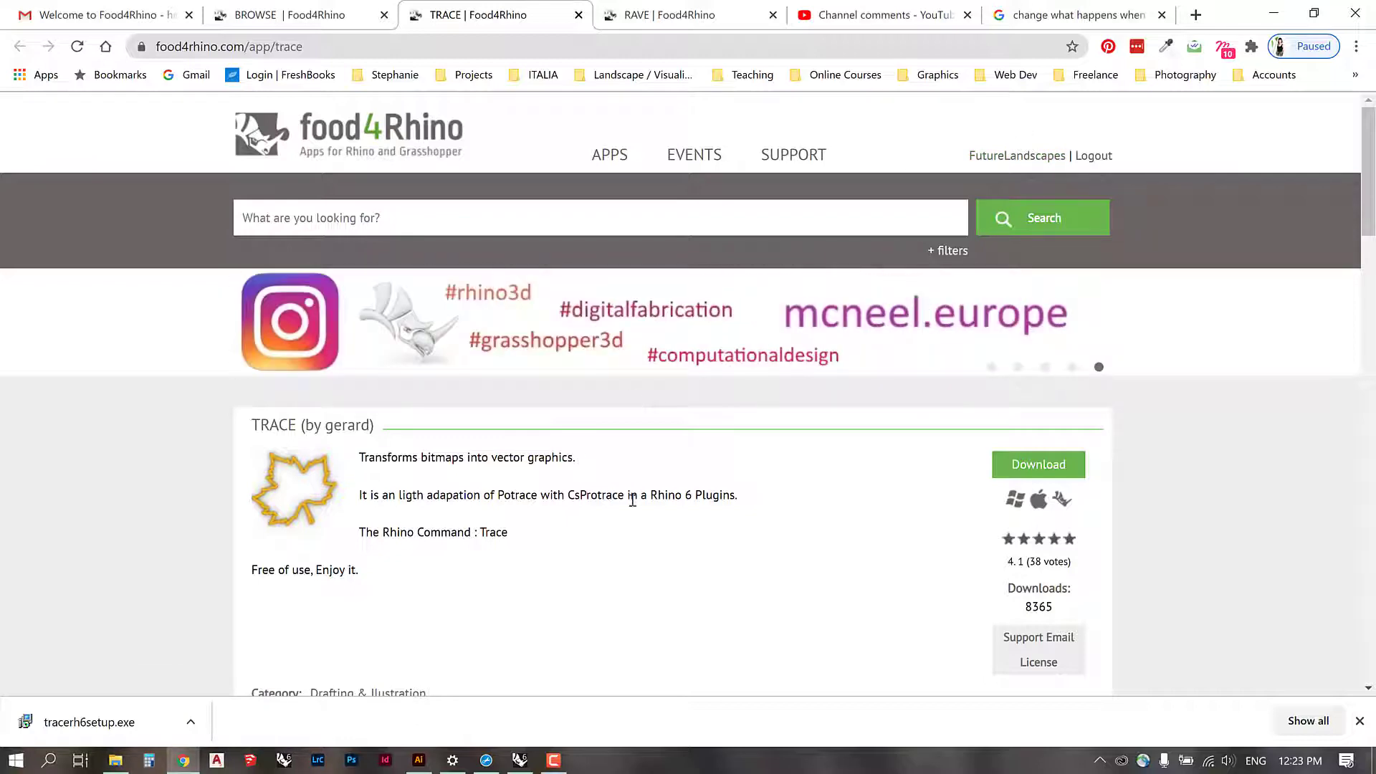
pyautogui.click(398, 157)
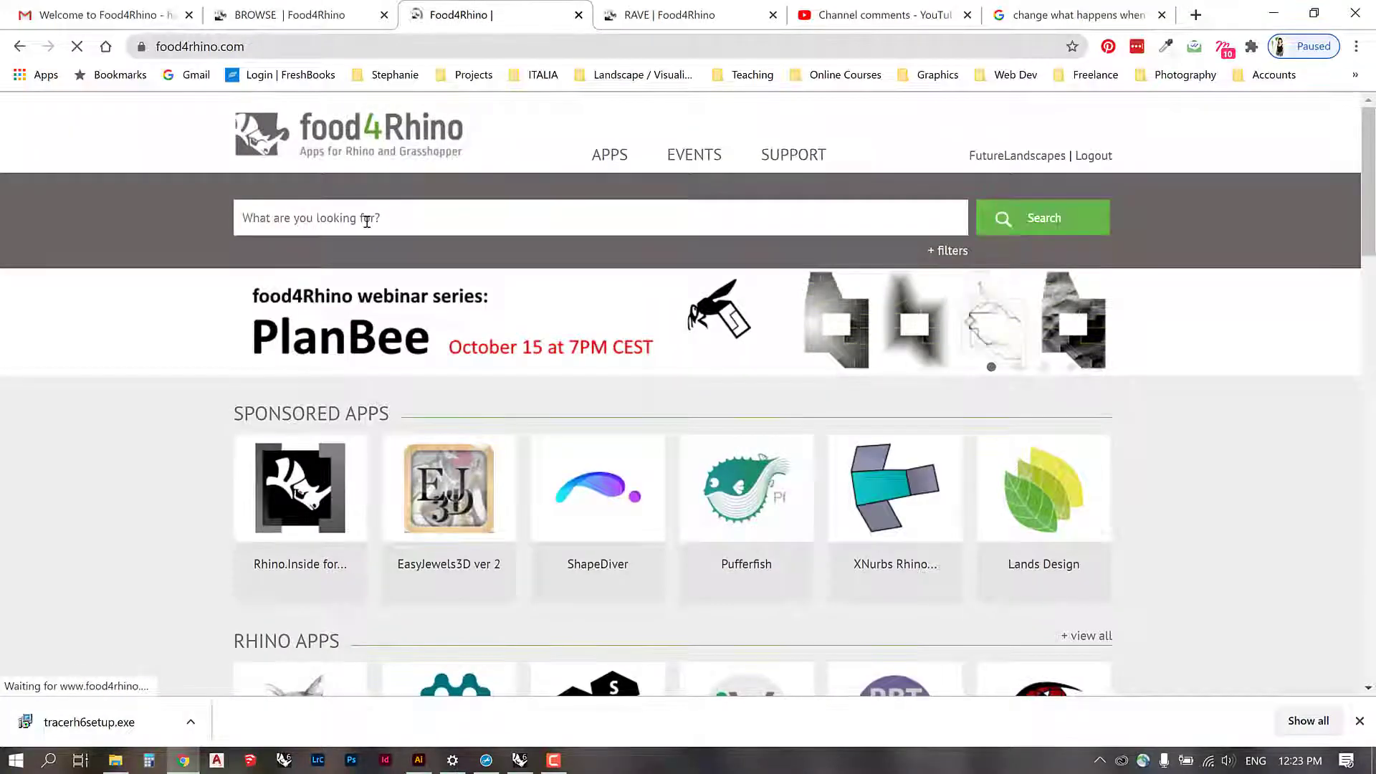
pyautogui.click(363, 220)
pyautogui.write('trace')
pyautogui.press('Return')
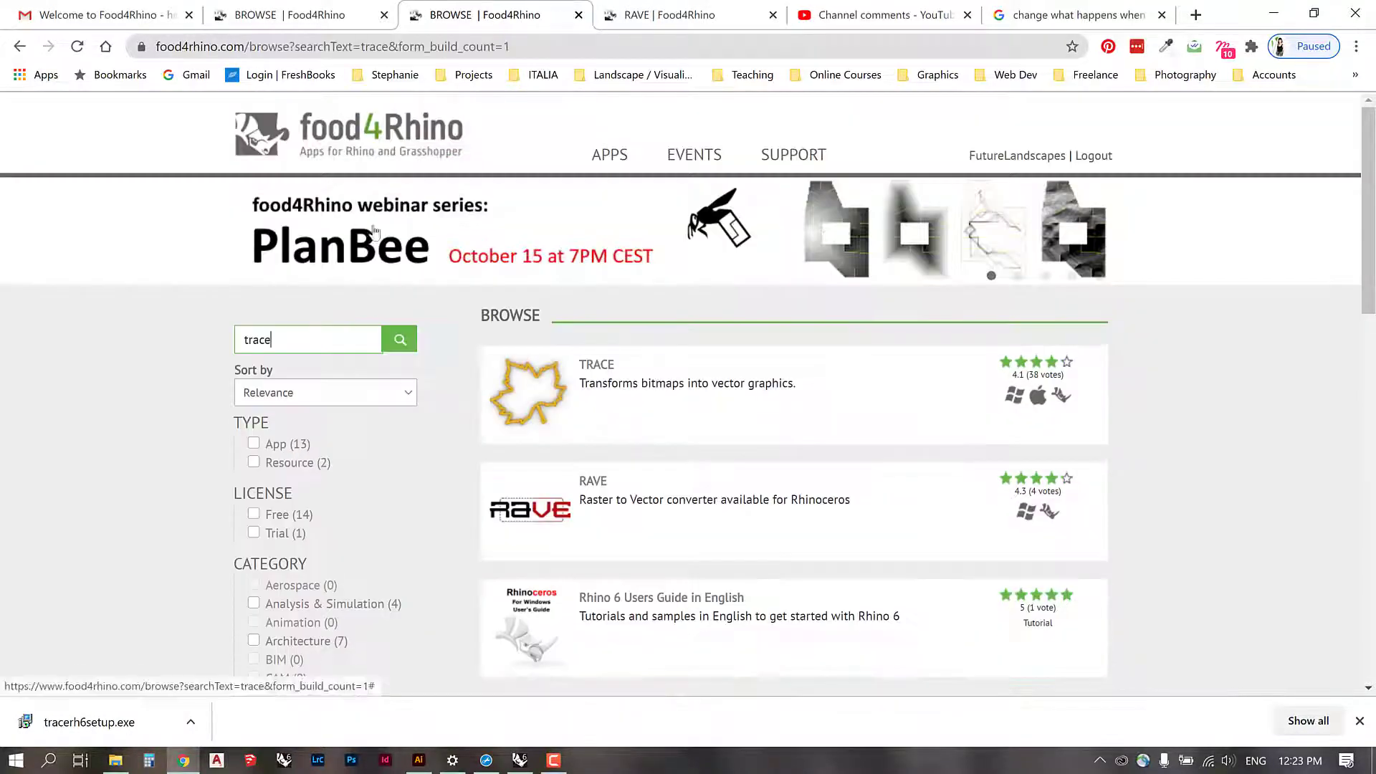
pyautogui.click(617, 367)
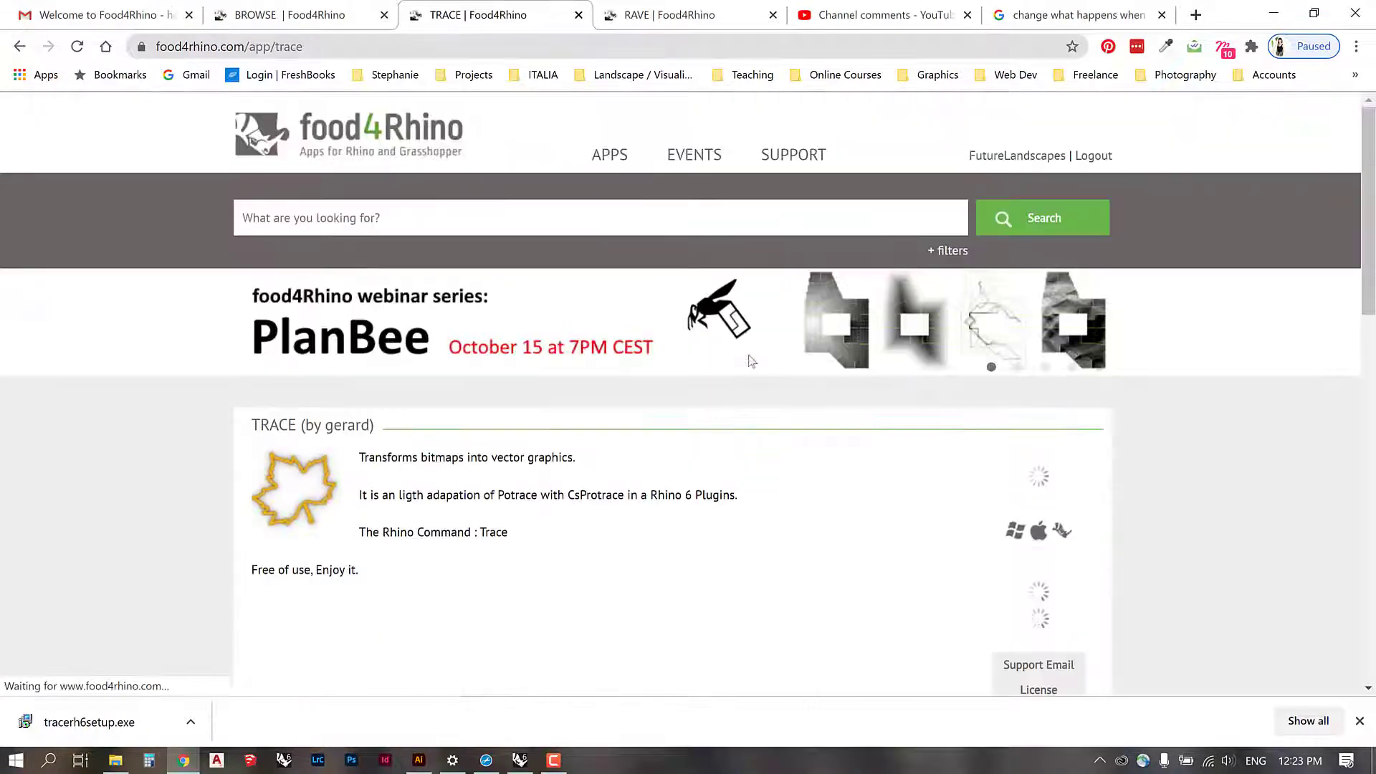
# Step: Review the installers offered in the TRACE page's downloads table and return to Rhino
pyautogui.scroll(-5, 752, 361)
pyautogui.scroll(-10, 752, 362)
pyautogui.scroll(3, 1007, 384)
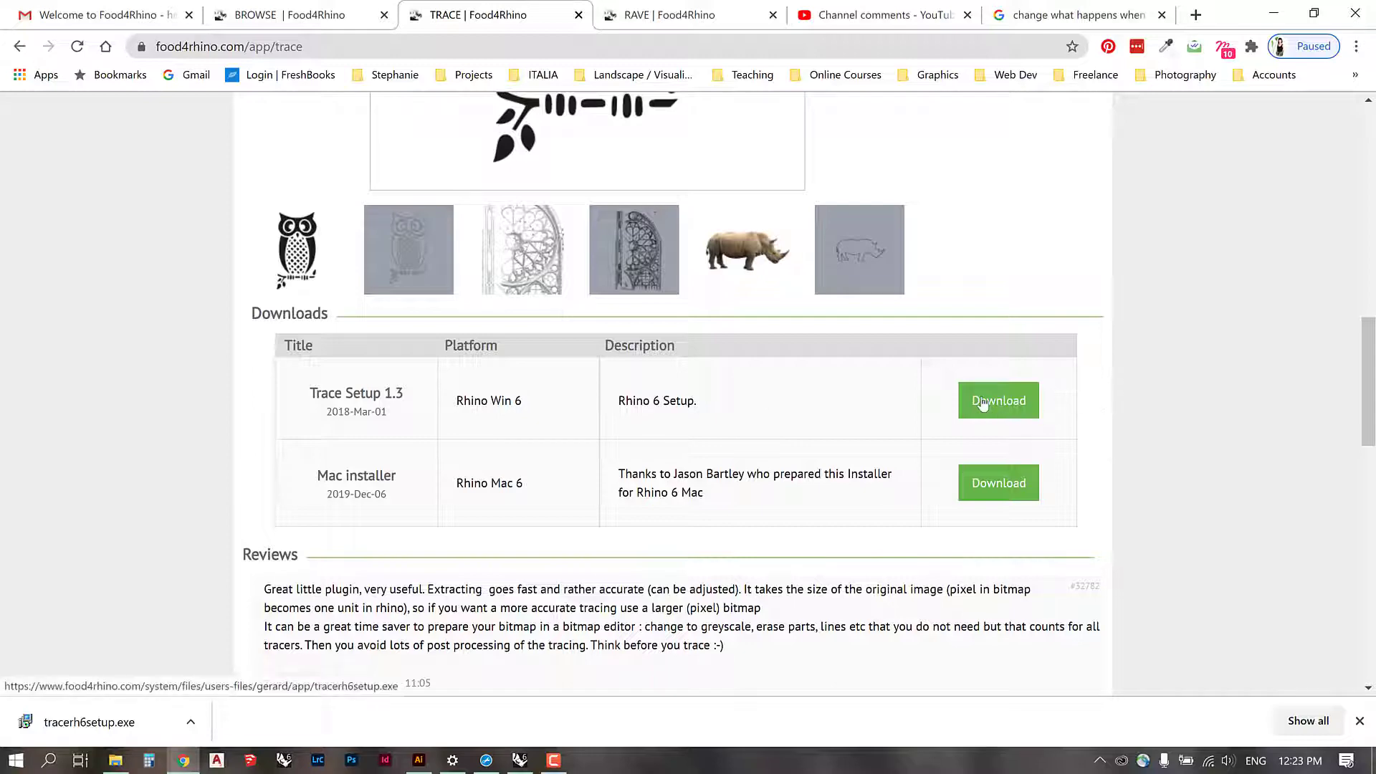
pyautogui.click(1273, 13)
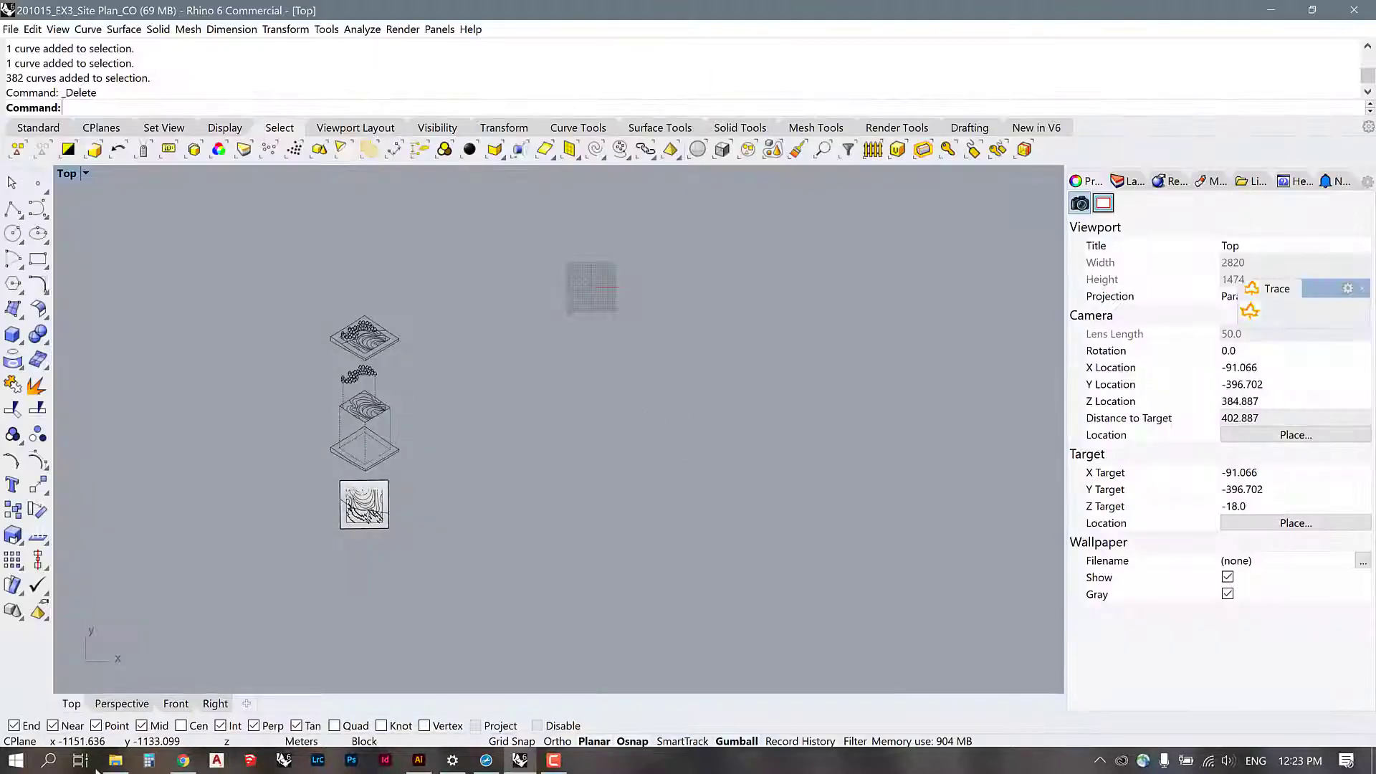
# Step: Switch to File Explorer, locate the tracerh6setup installer in the Downloads folder and return to Rhino
pyautogui.click(112, 764)
pyautogui.click(115, 761)
pyautogui.scroll(3, 455, 310)
pyautogui.click(453, 300)
pyautogui.click(1332, 432)
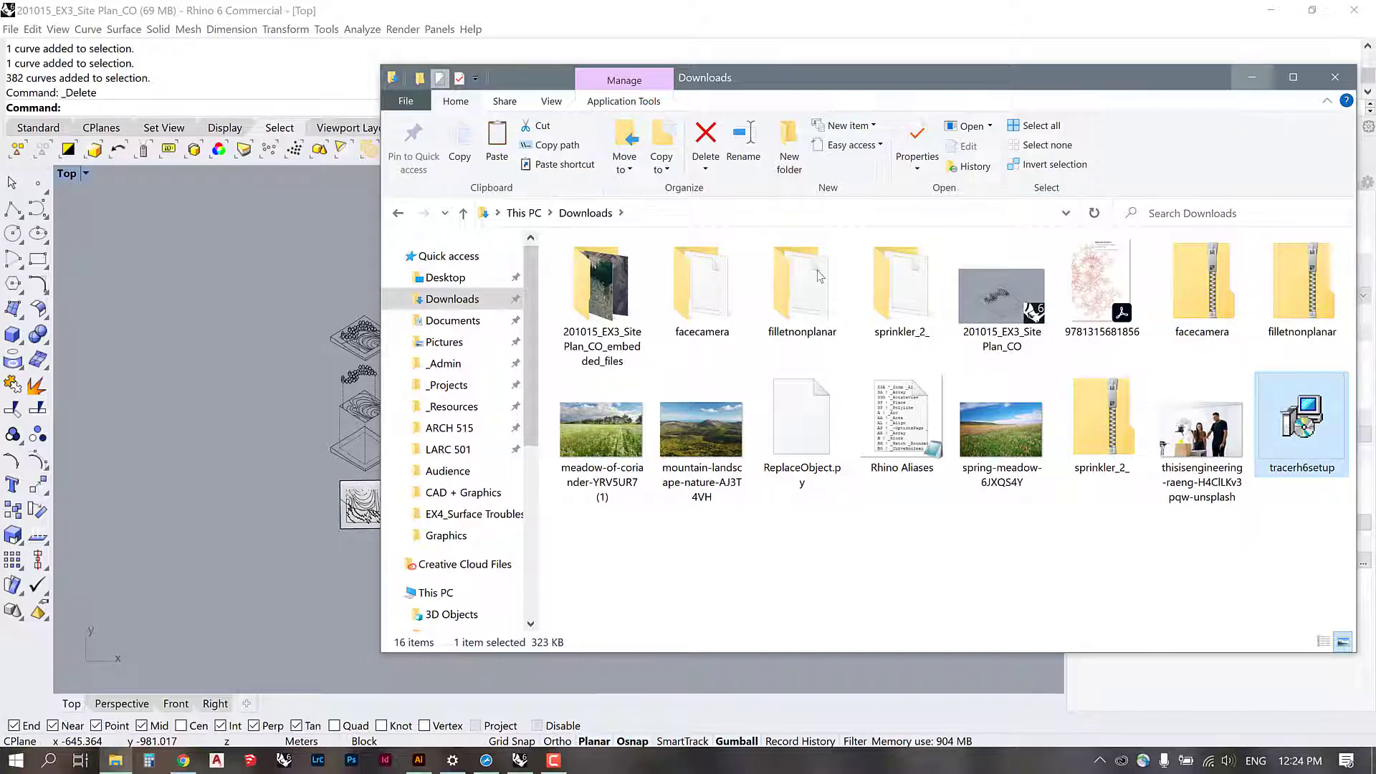
pyautogui.click(1252, 77)
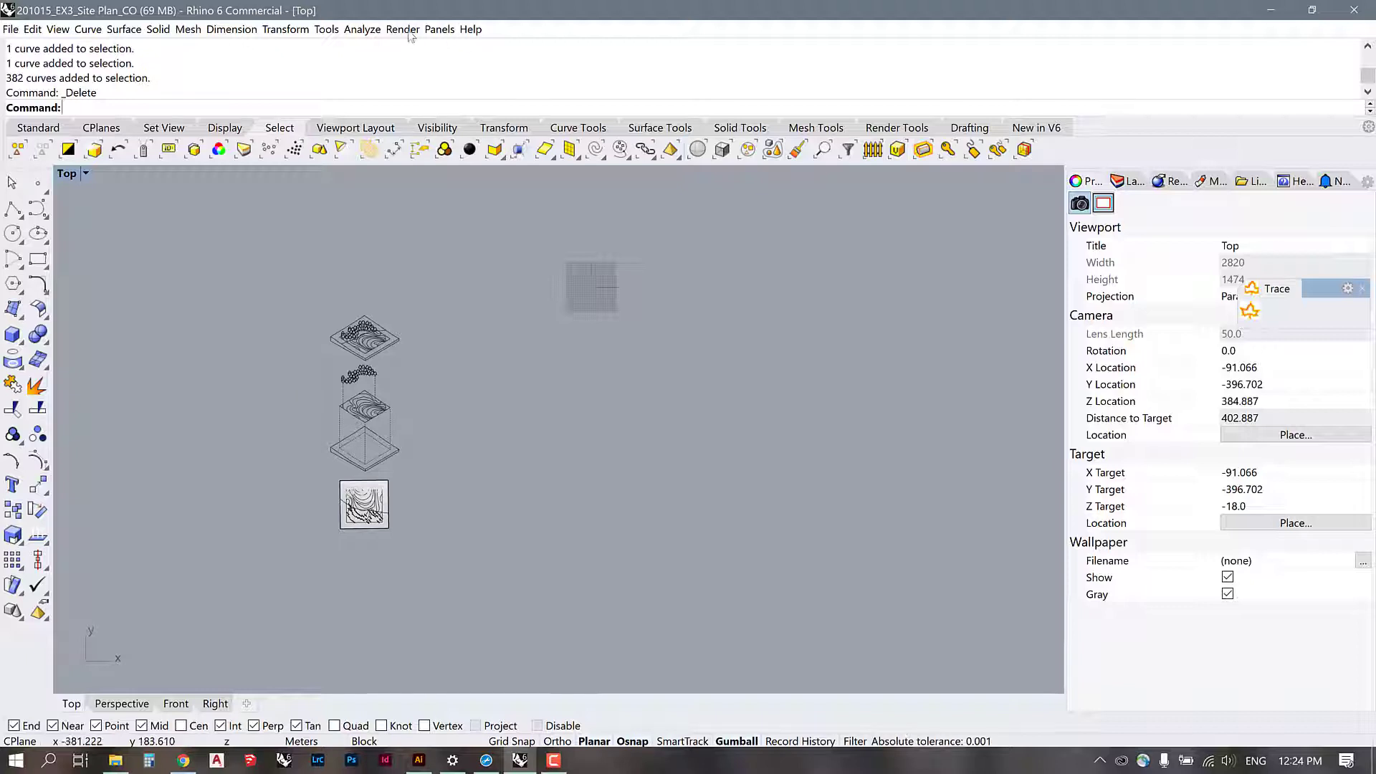
# Step: Run PlugInManager and look through the end of the installed plug-ins list
pyautogui.click(327, 29)
pyautogui.click(337, 32)
pyautogui.write('PLug')
pyautogui.press('Return')
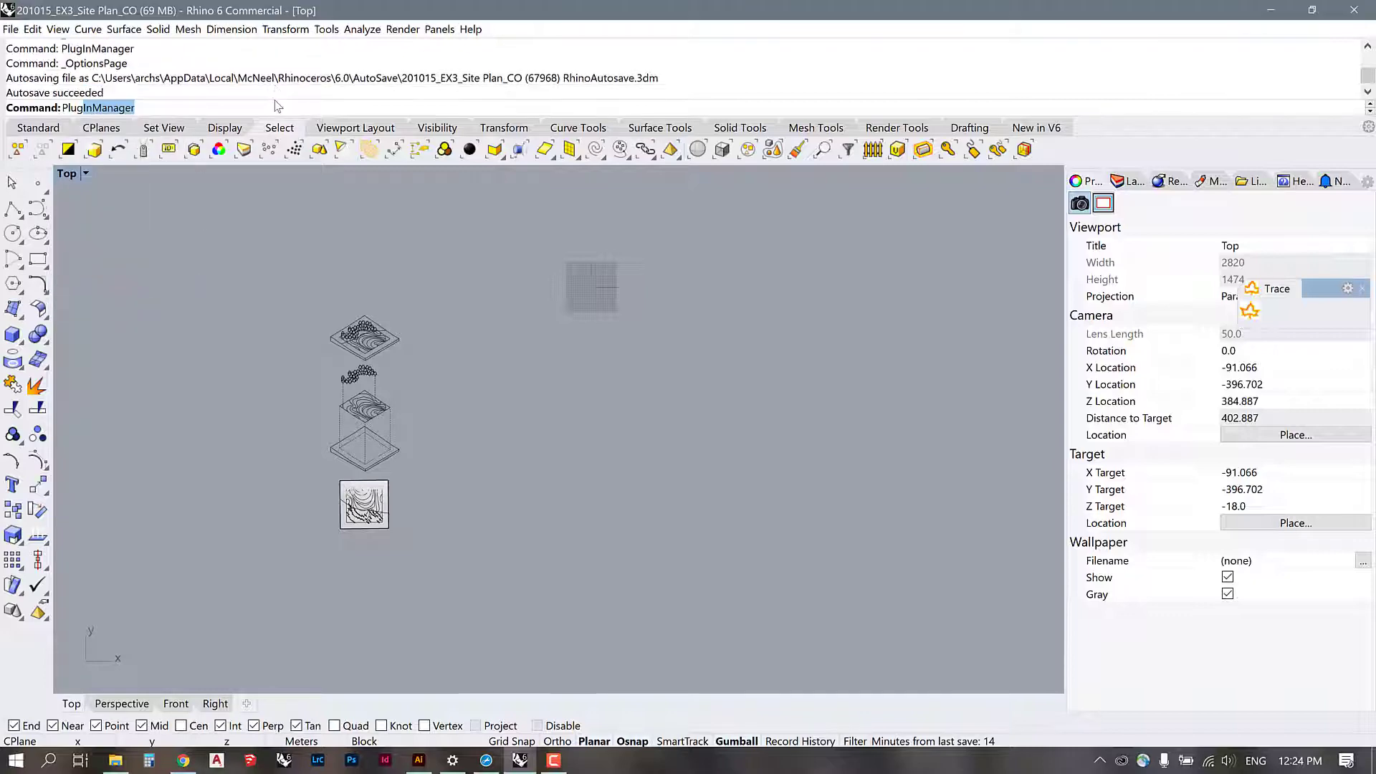
pyautogui.press('Return')
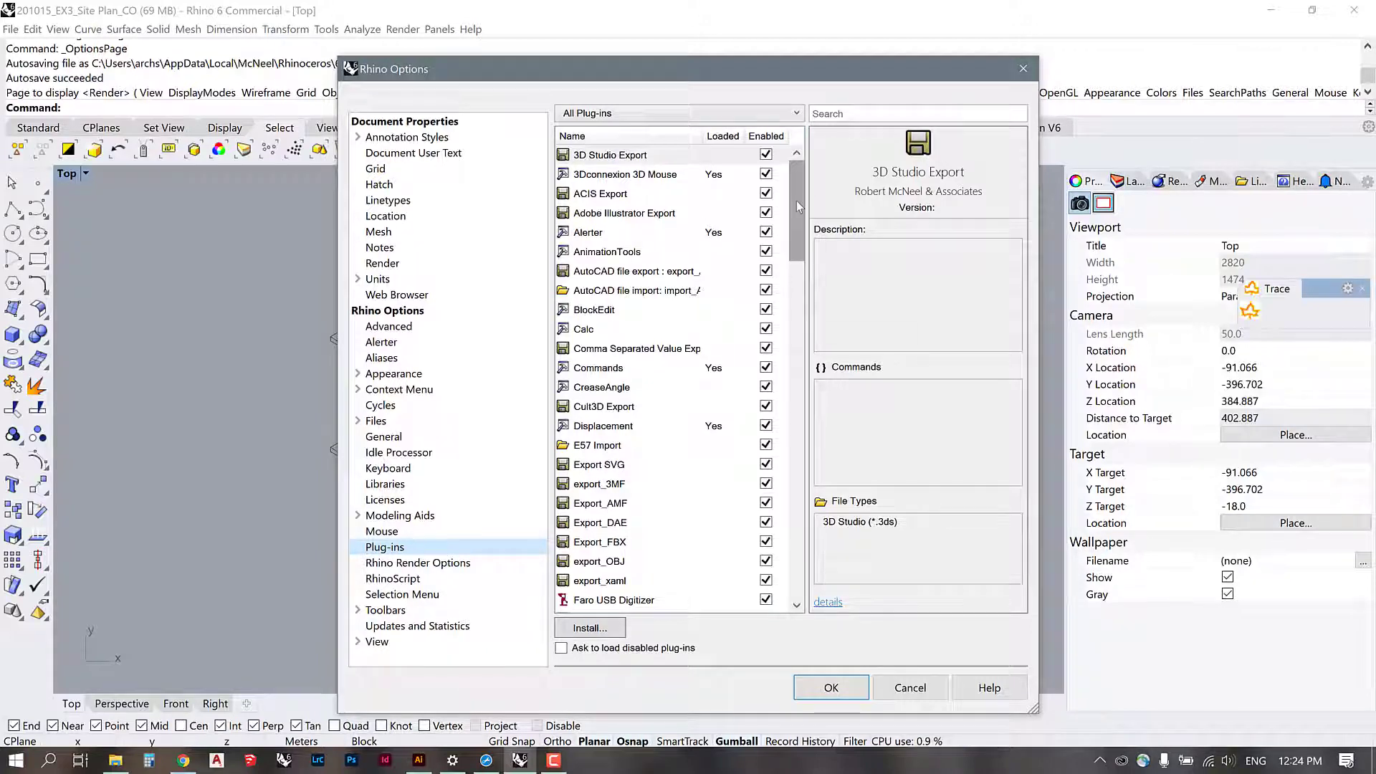
pyautogui.moveTo(797, 201); pyautogui.dragTo(793, 549)
# Step: Browse to Trace.rhp in the Trace folder of Rhino 6's Plug-ins without loading it, and close the plug-in manager
pyautogui.click(590, 628)
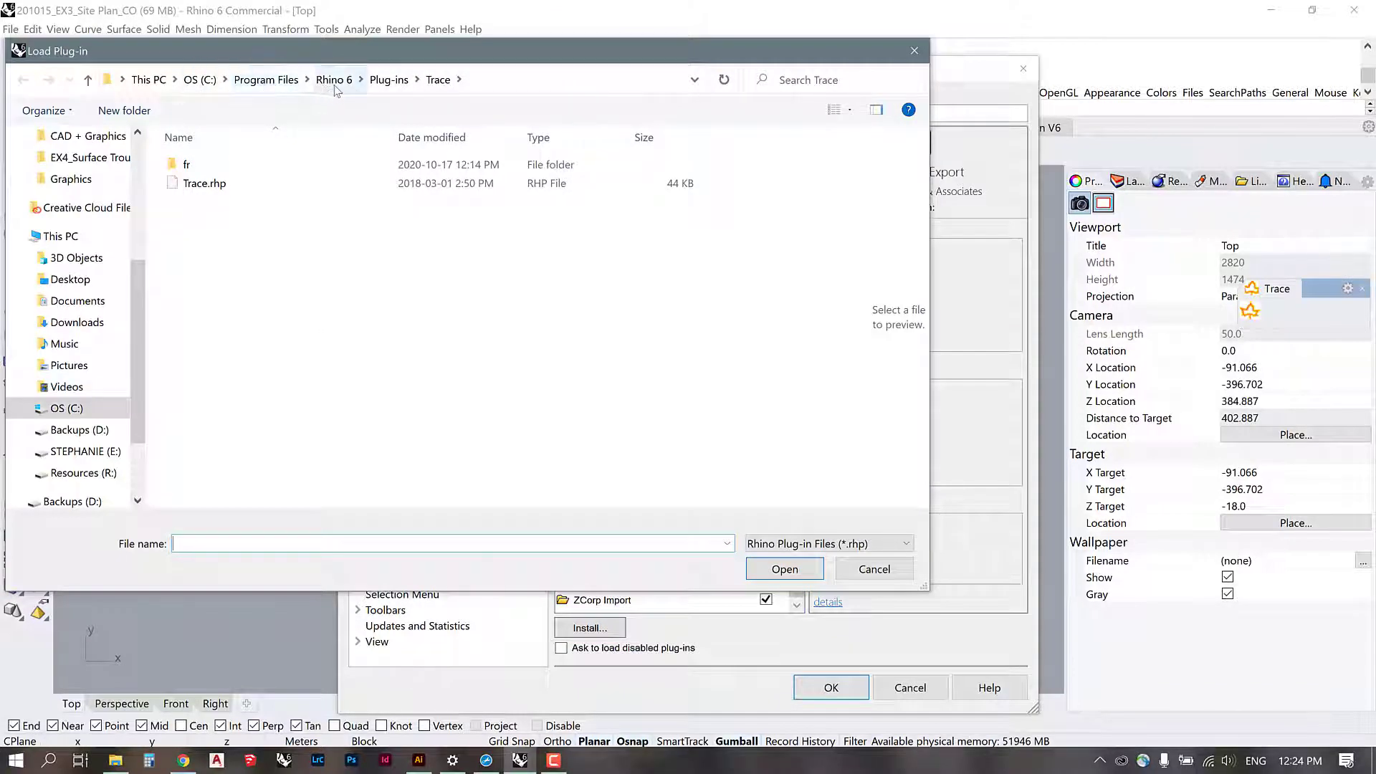
pyautogui.click(391, 81)
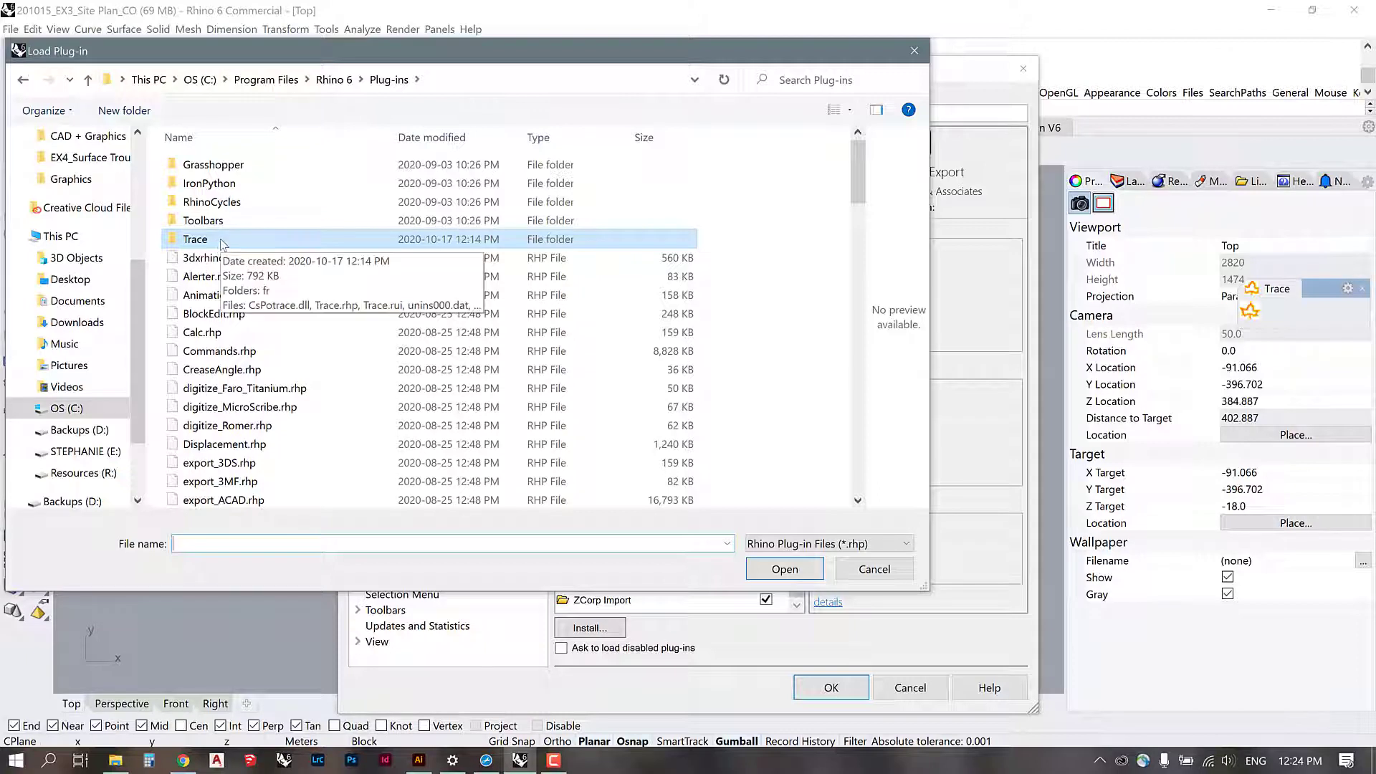
pyautogui.doubleClick(215, 241)
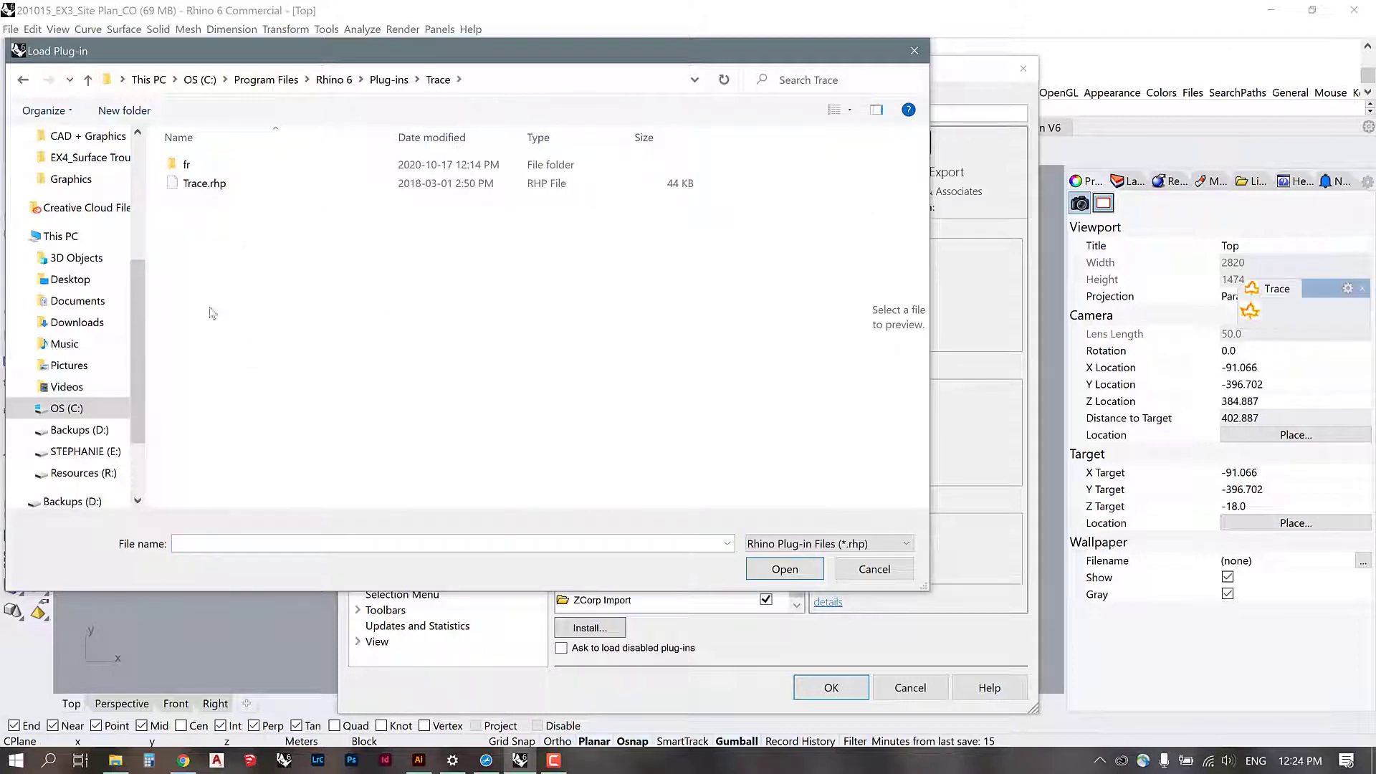
pyautogui.click(212, 187)
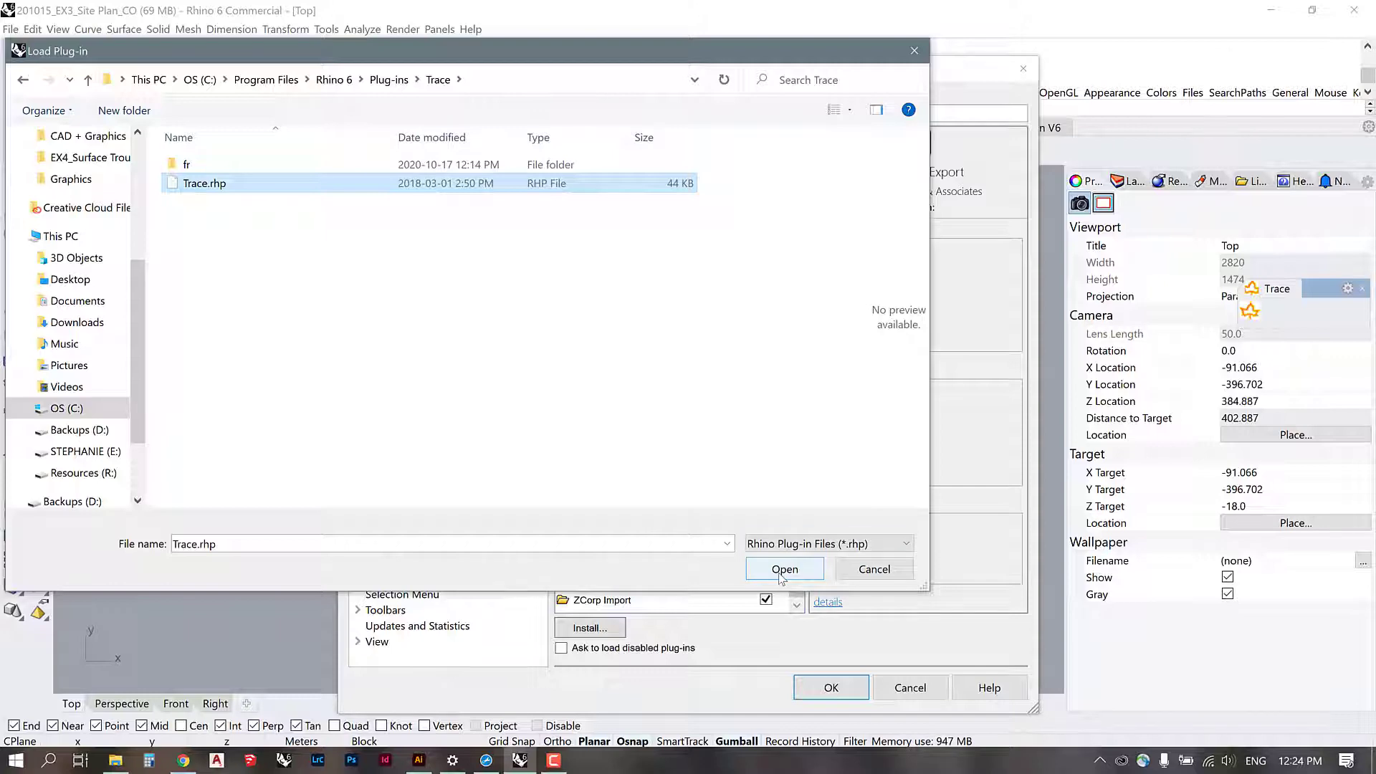
pyautogui.click(896, 571)
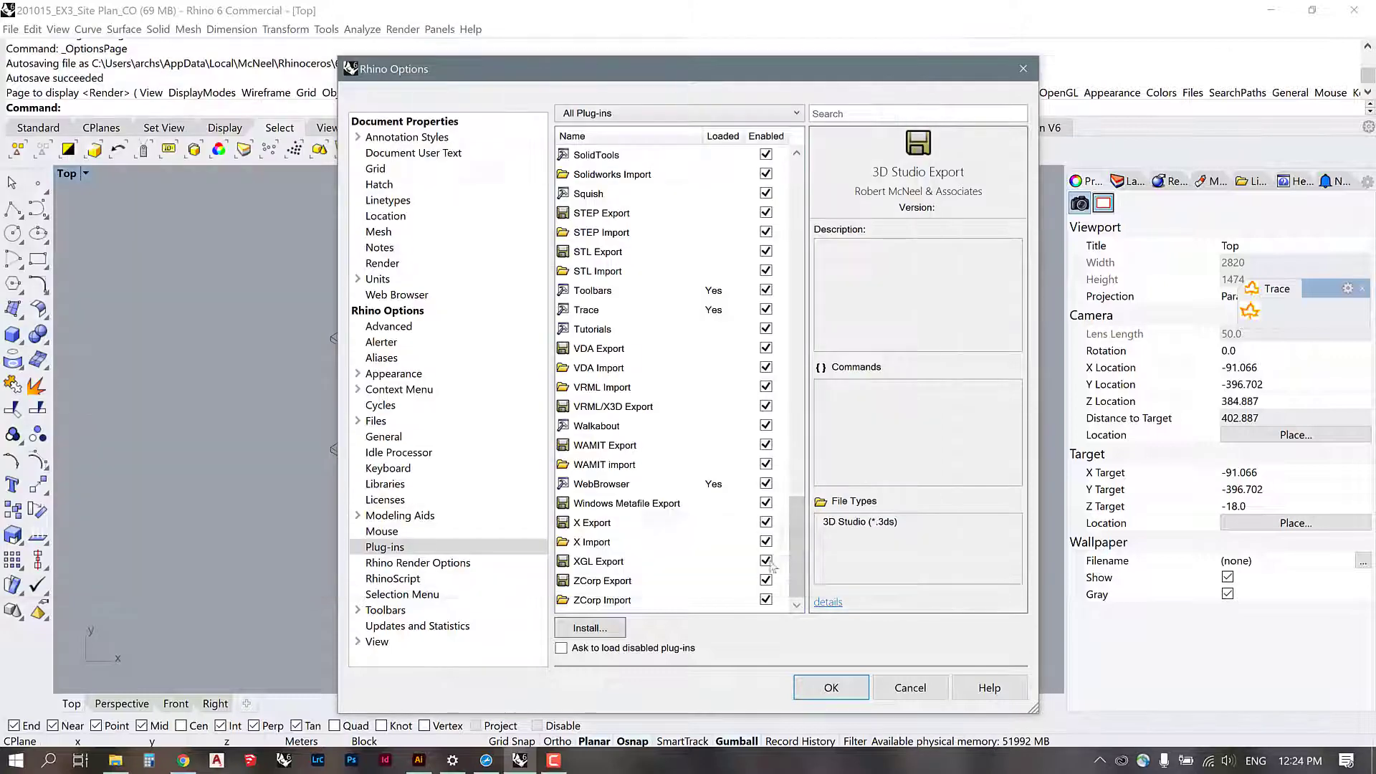
pyautogui.scroll(2, 693, 508)
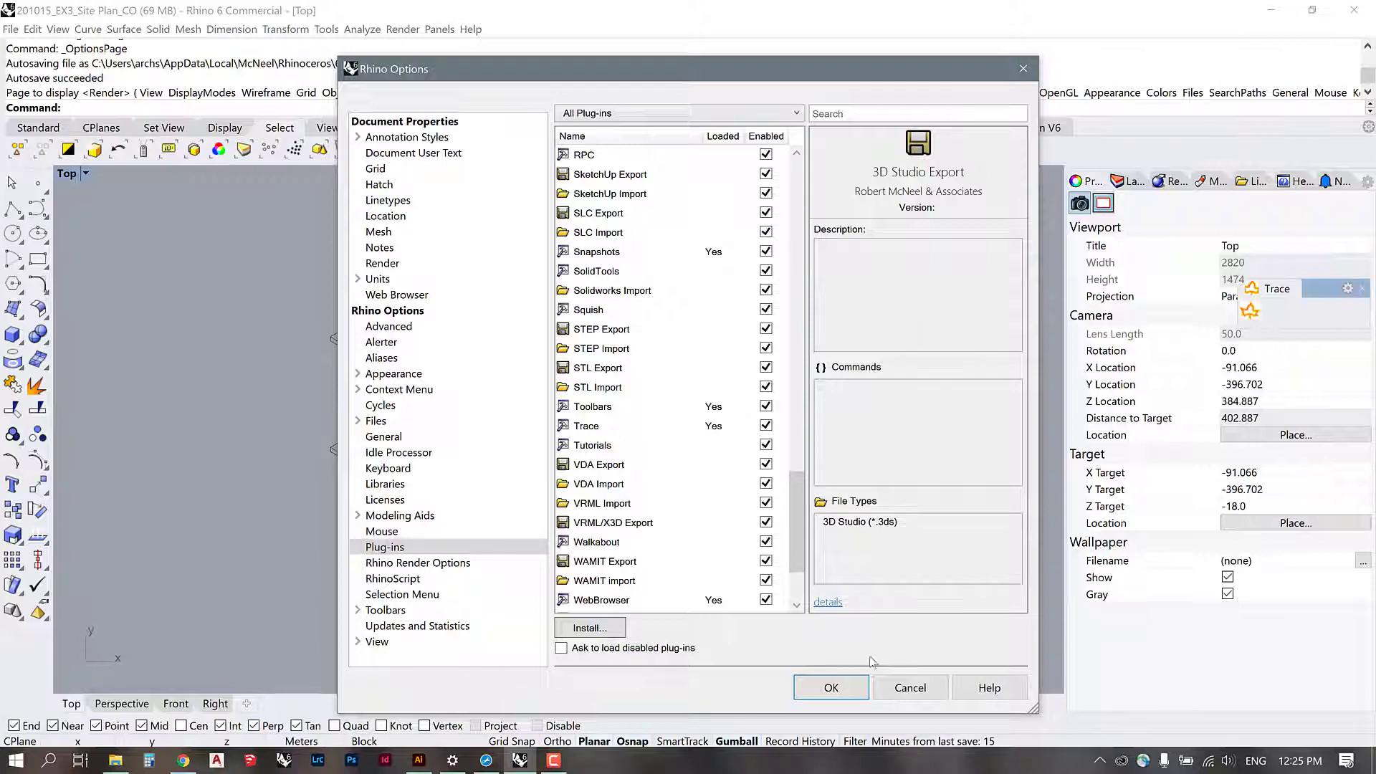
pyautogui.click(846, 690)
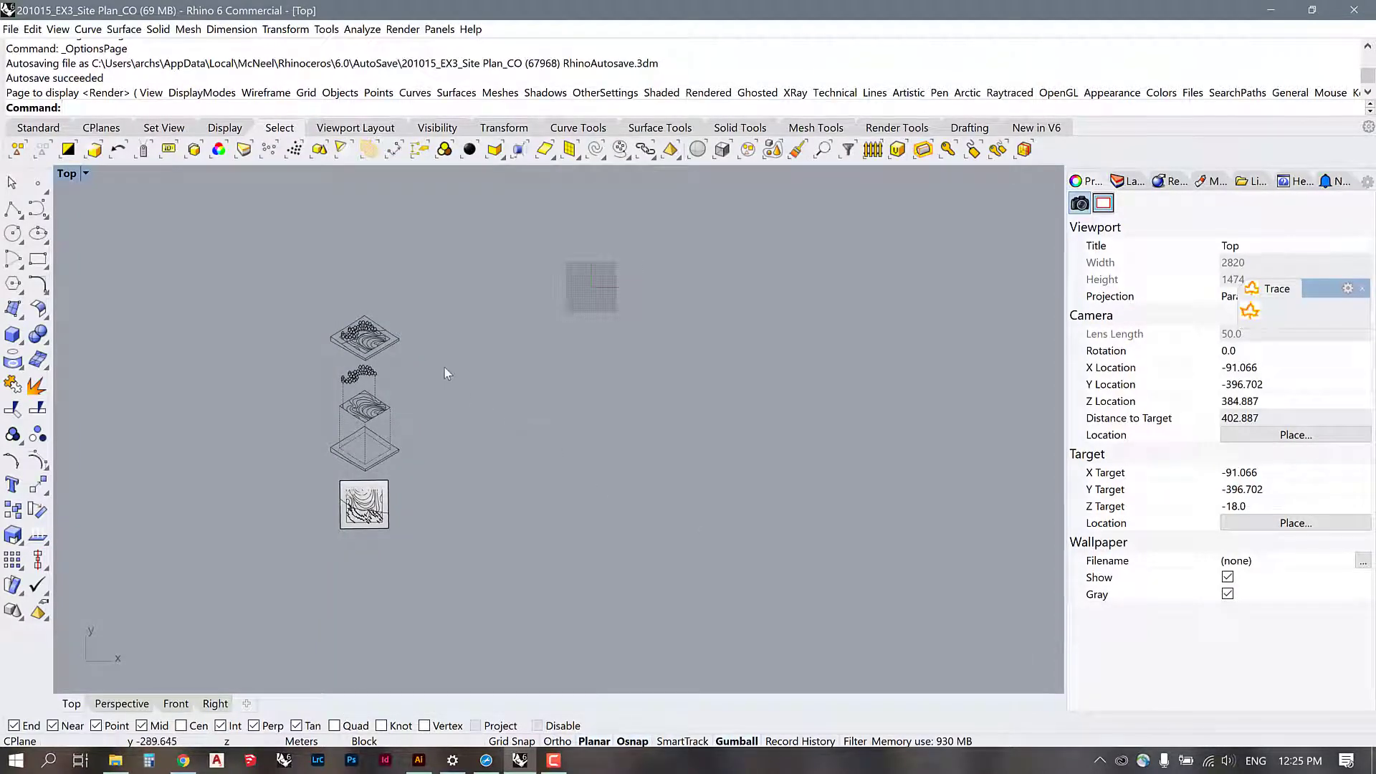
# Step: Run the Trace command and open the white-sycamore-tree-7 image from the Desktop for tracing
pyautogui.scroll(2, 444, 367)
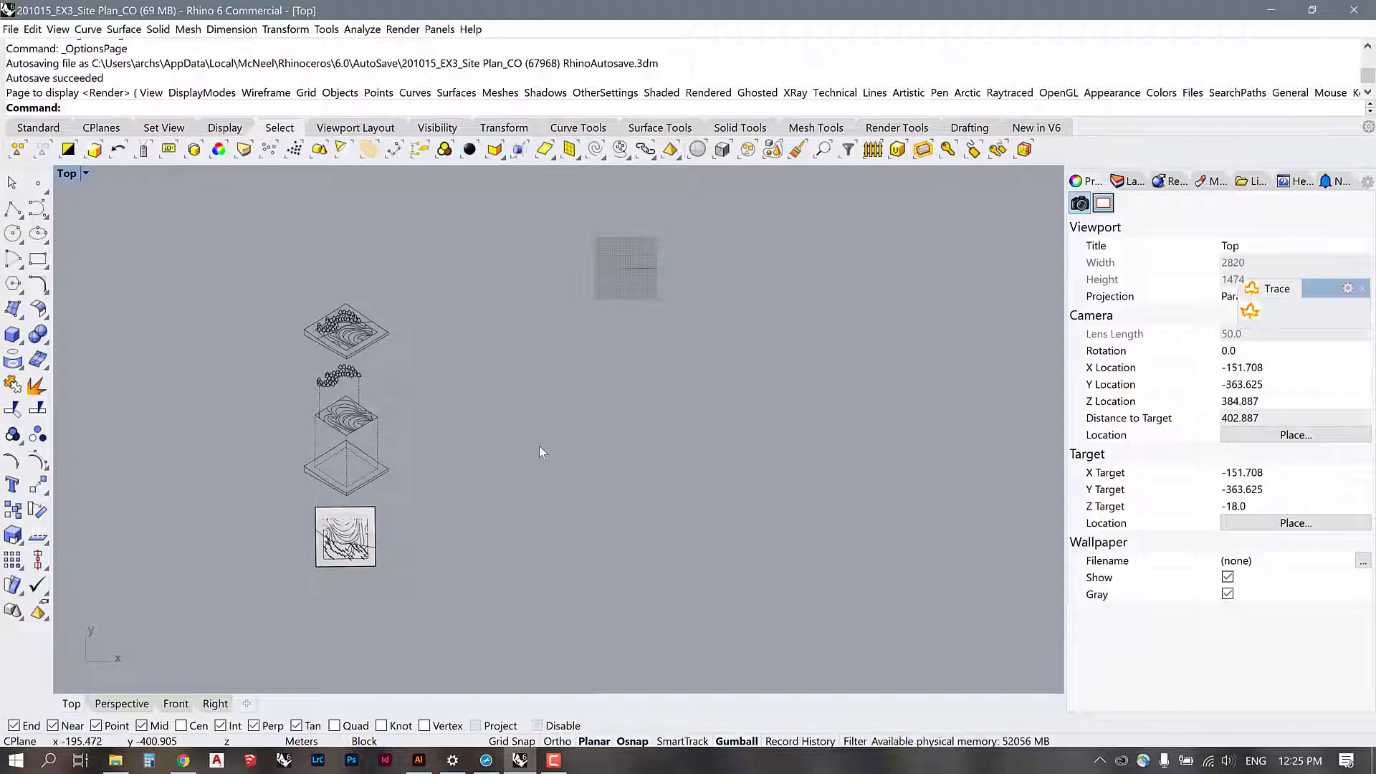
pyautogui.write('Trace')
pyautogui.press('Return')
pyautogui.moveTo(96, 6)
pyautogui.mouseDown()
pyautogui.moveTo(200, 201)
pyautogui.moveTo(197, 187)
pyautogui.mouseUp()
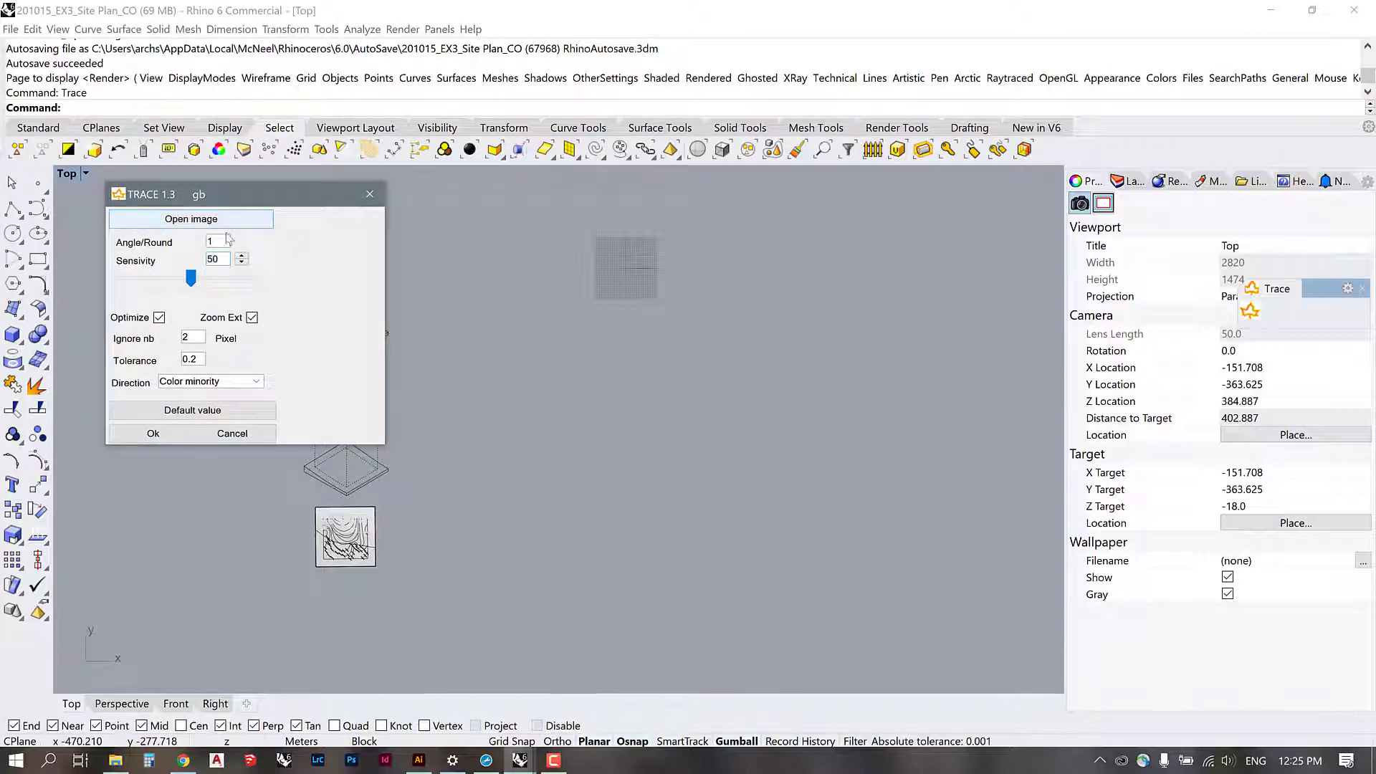
pyautogui.click(190, 218)
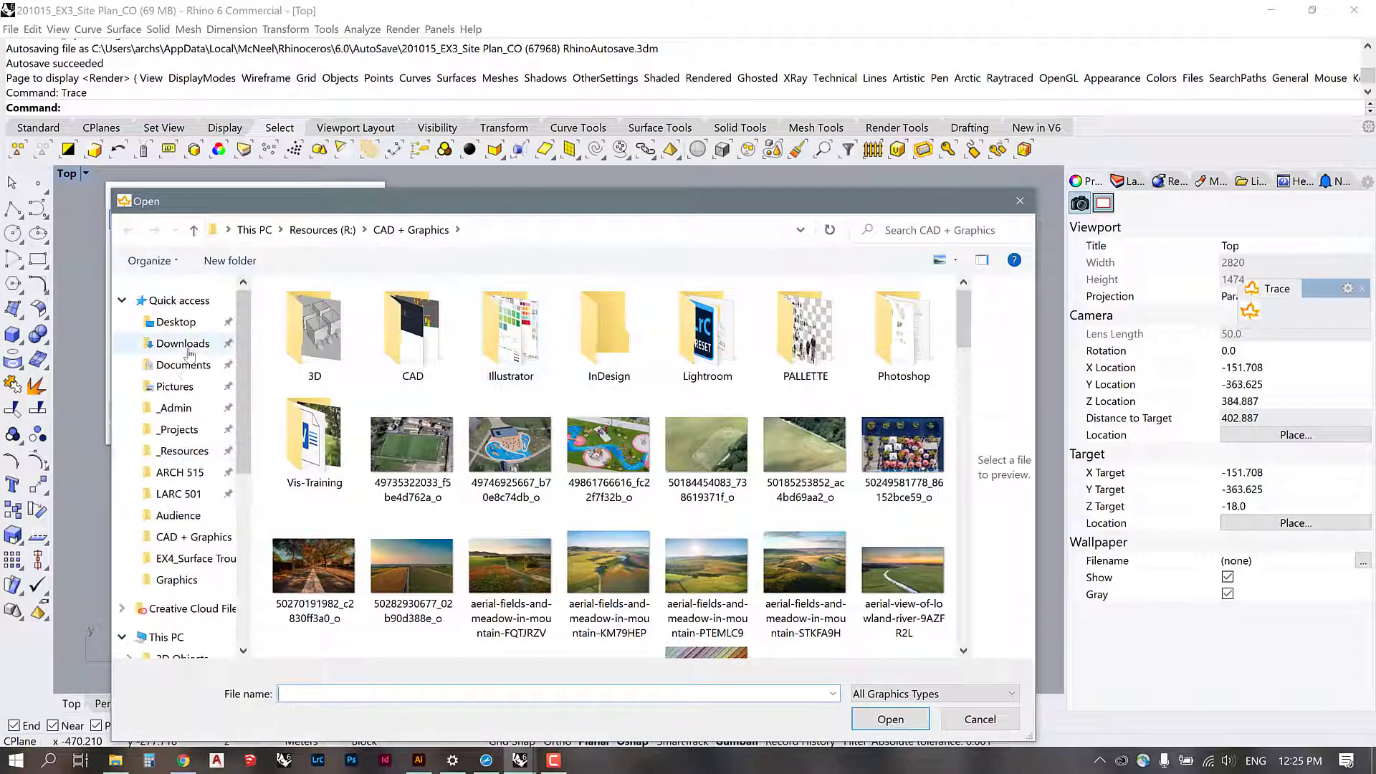
pyautogui.click(177, 322)
pyautogui.click(450, 323)
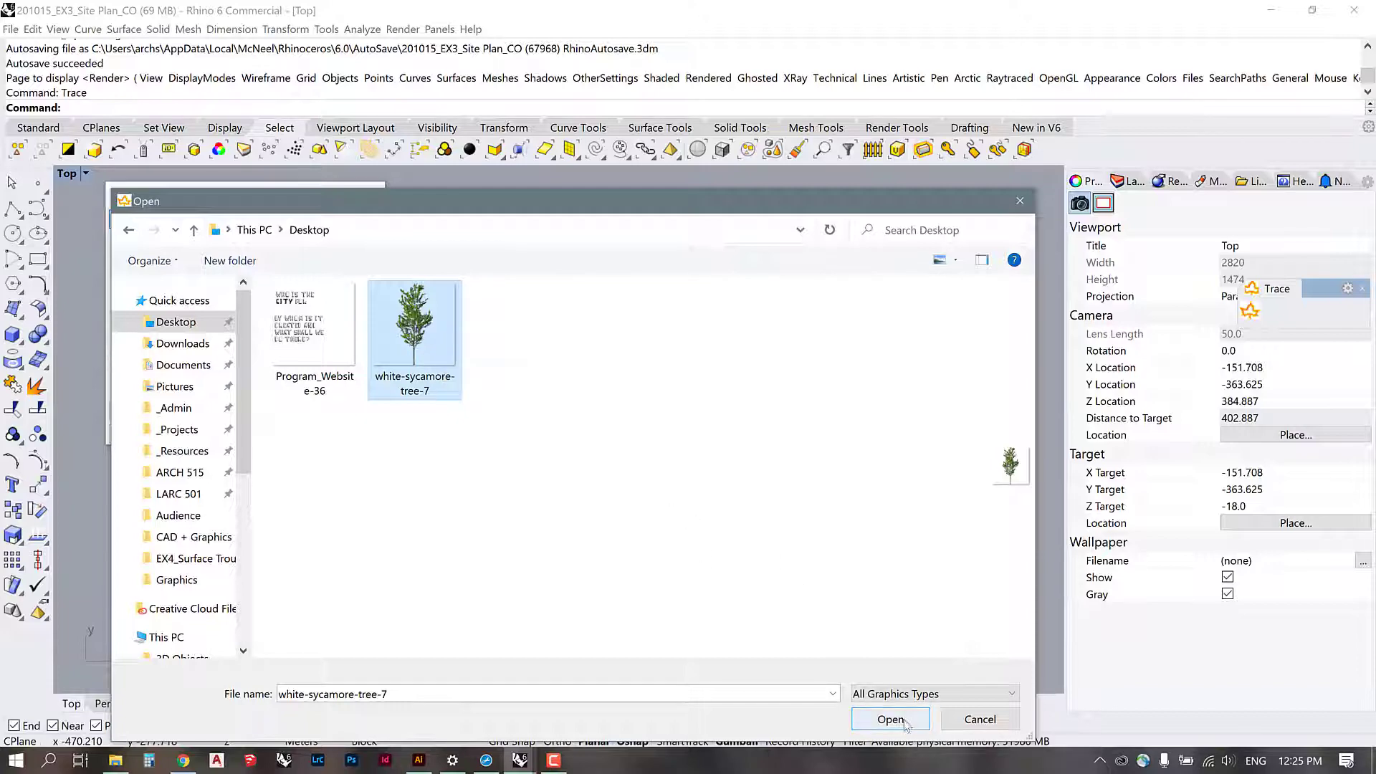
pyautogui.click(903, 722)
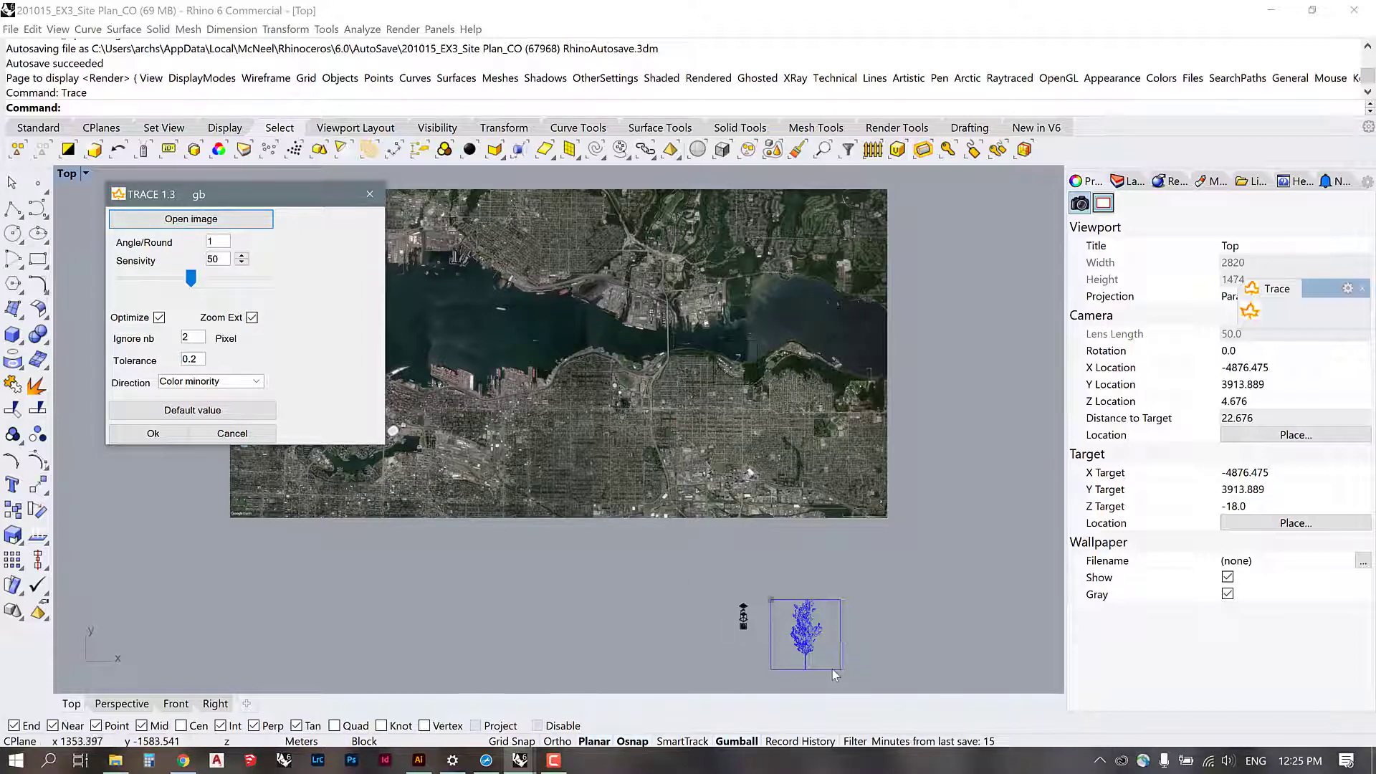
# Step: Lower the trace sensitivity to 9 and inspect the resulting tree and trunk outlines
pyautogui.scroll(5, 818, 645)
pyautogui.scroll(4, 660, 466)
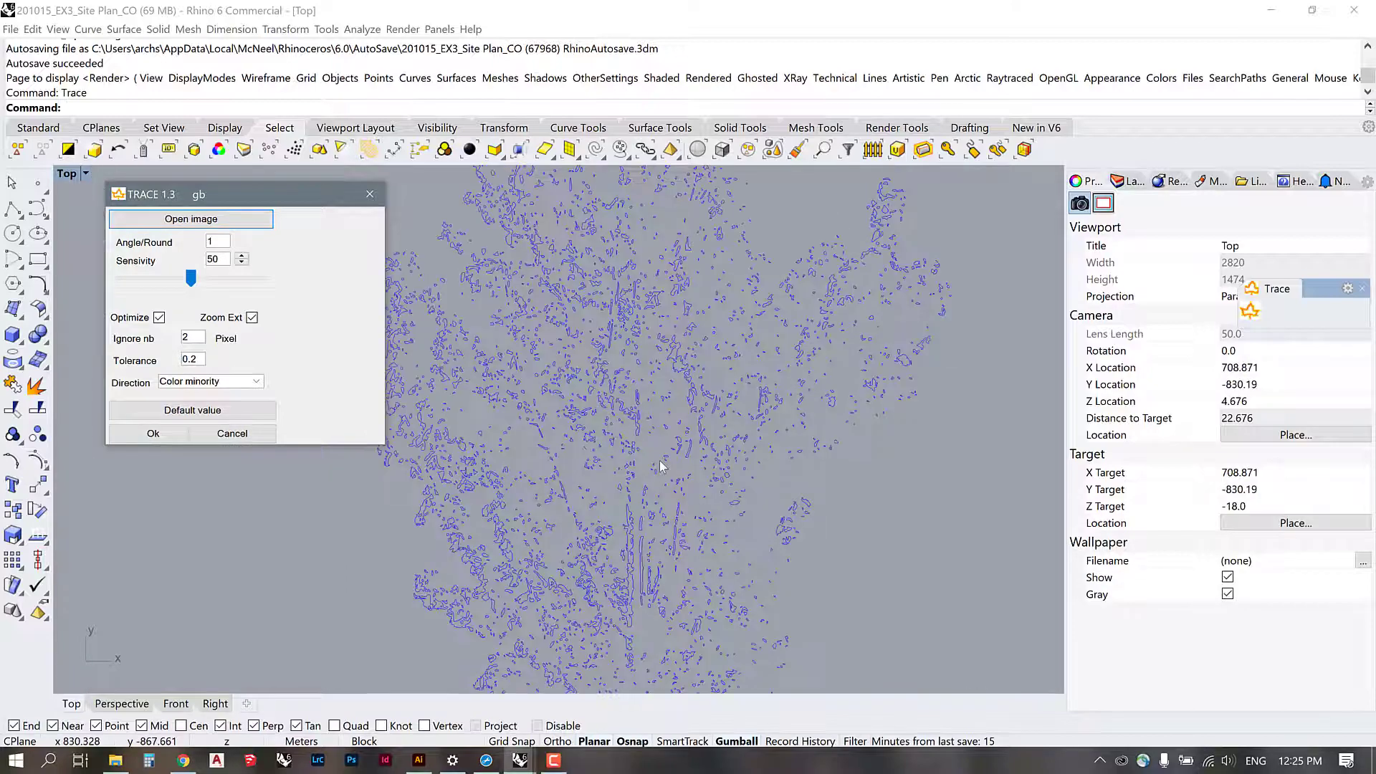
pyautogui.scroll(-2, 660, 466)
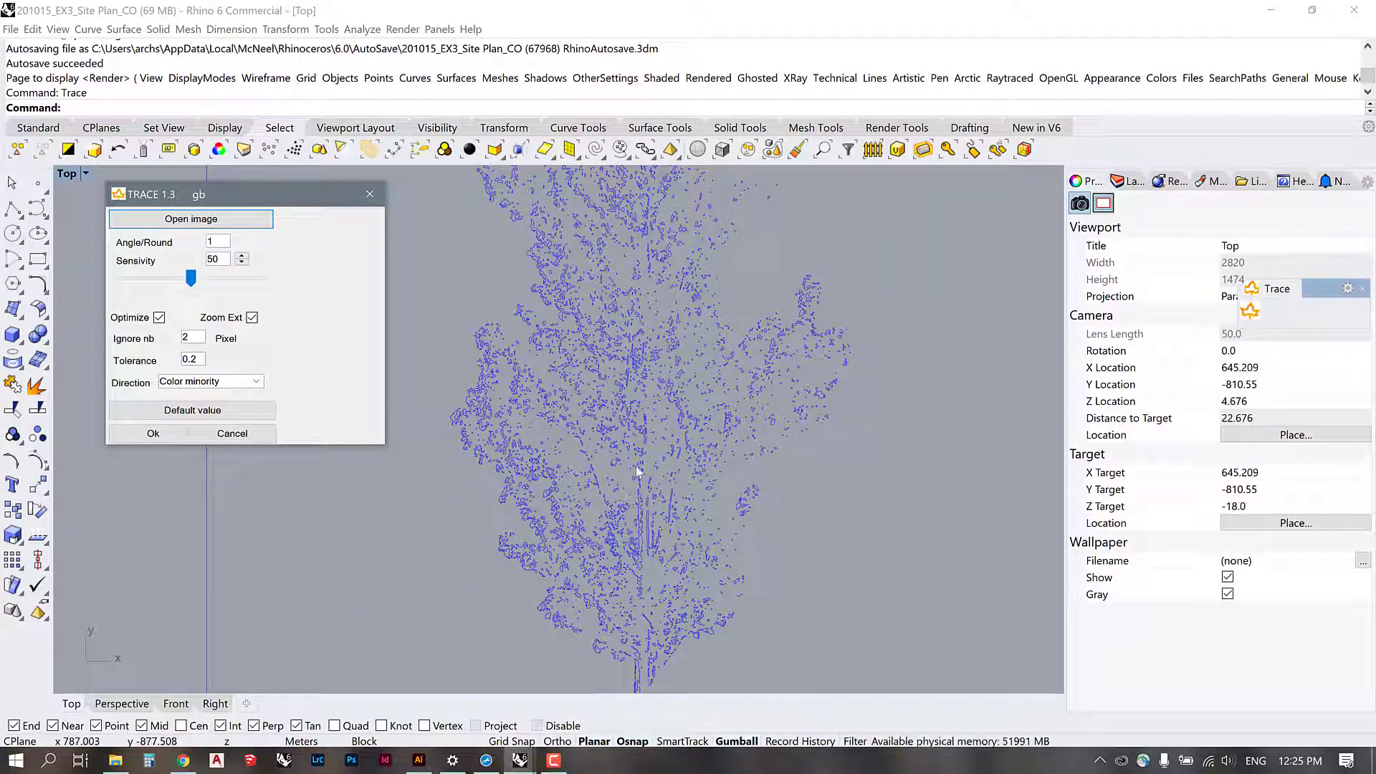
pyautogui.scroll(10, 666, 455)
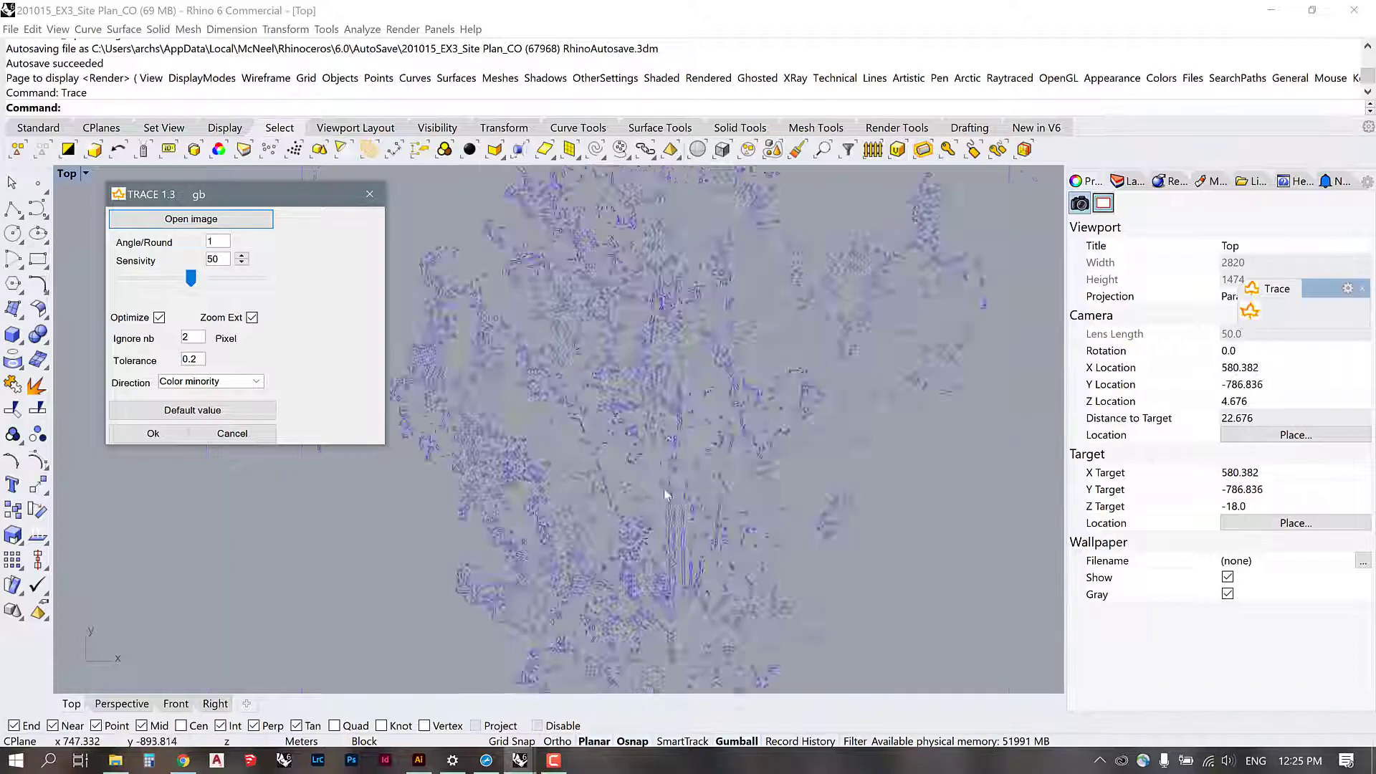
pyautogui.scroll(-10, 684, 499)
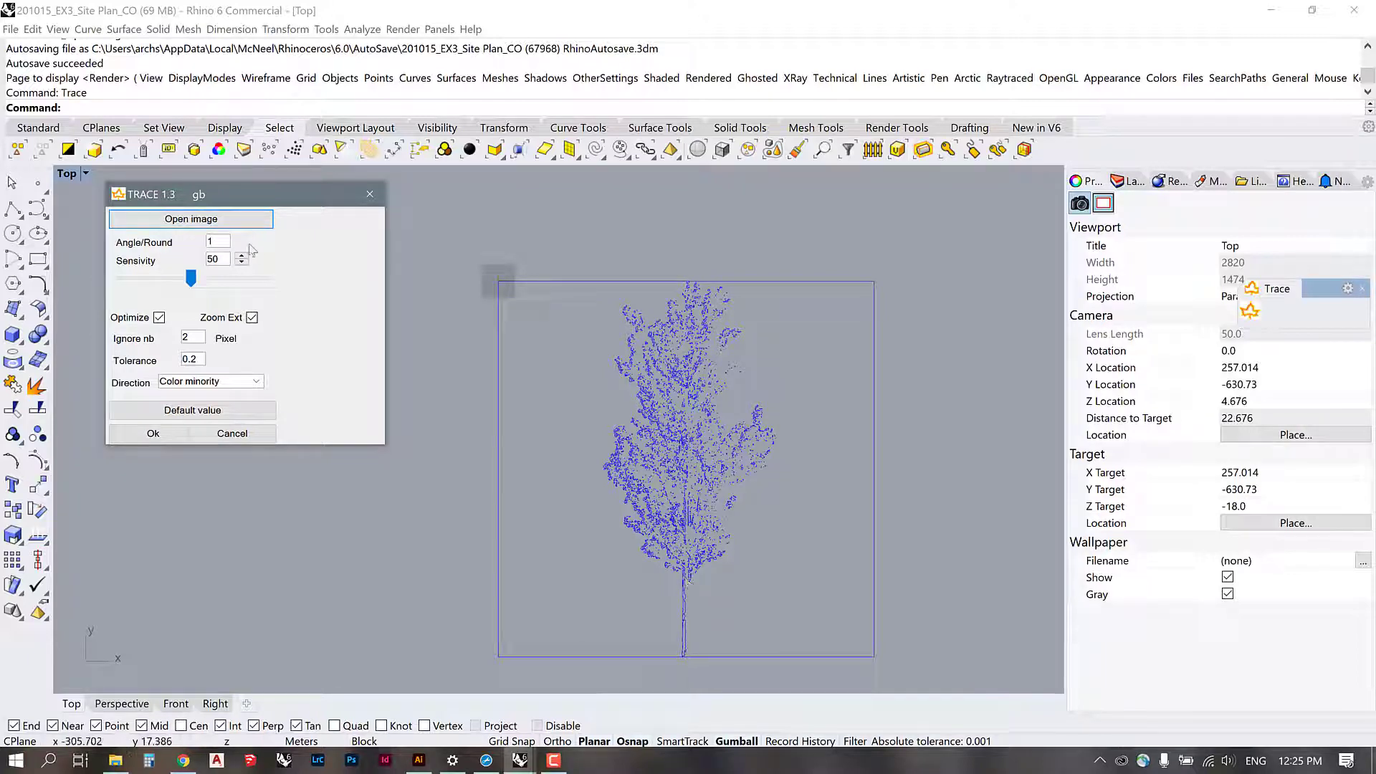
pyautogui.click(185, 280)
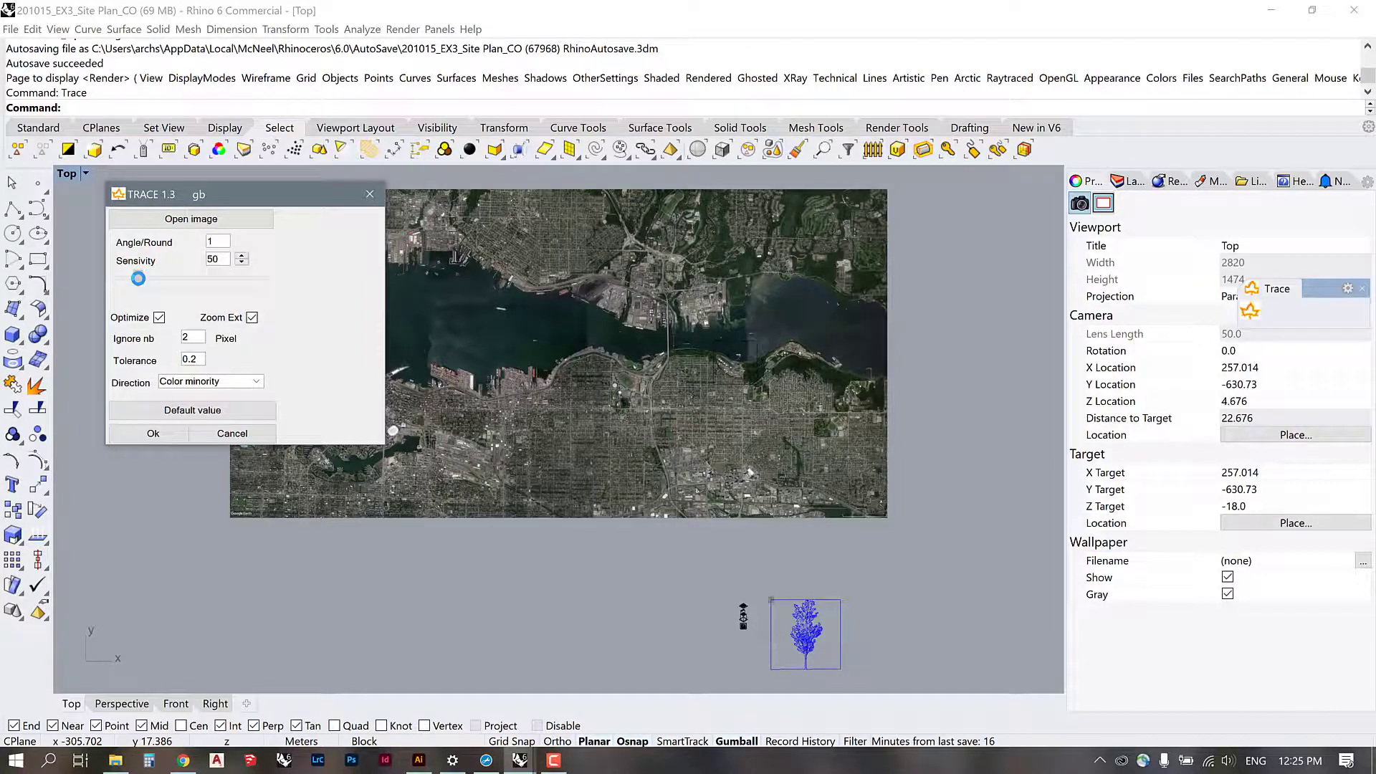
pyautogui.click(139, 278)
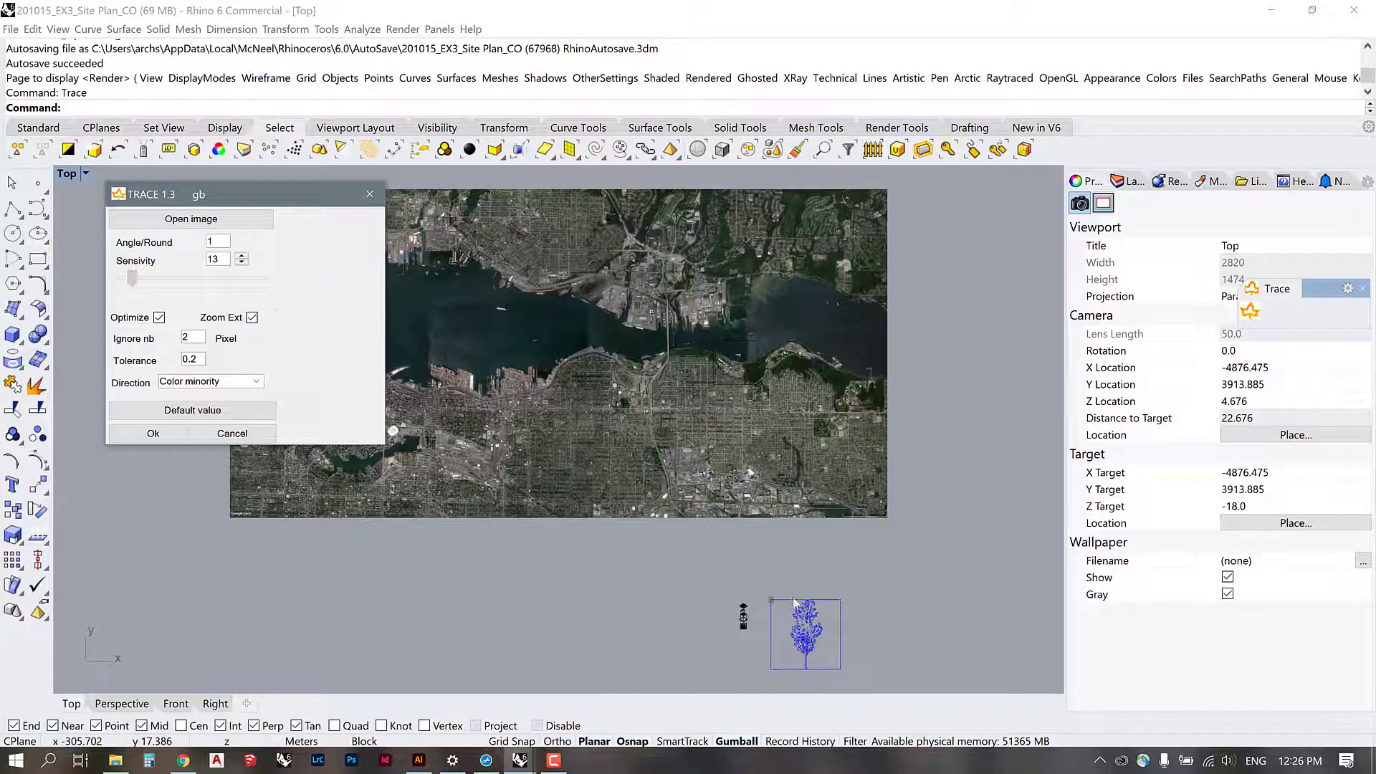
pyautogui.scroll(18, 854, 660)
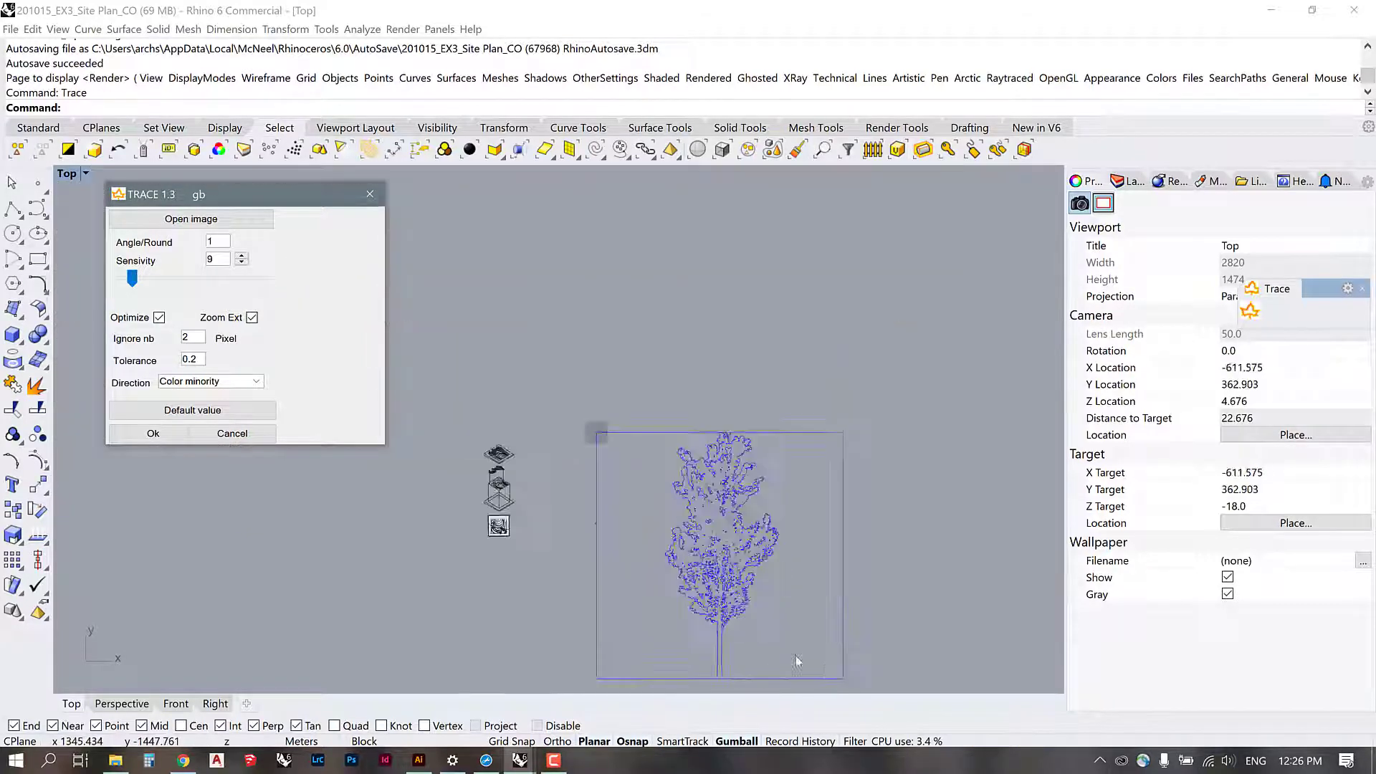
pyautogui.scroll(5, 657, 613)
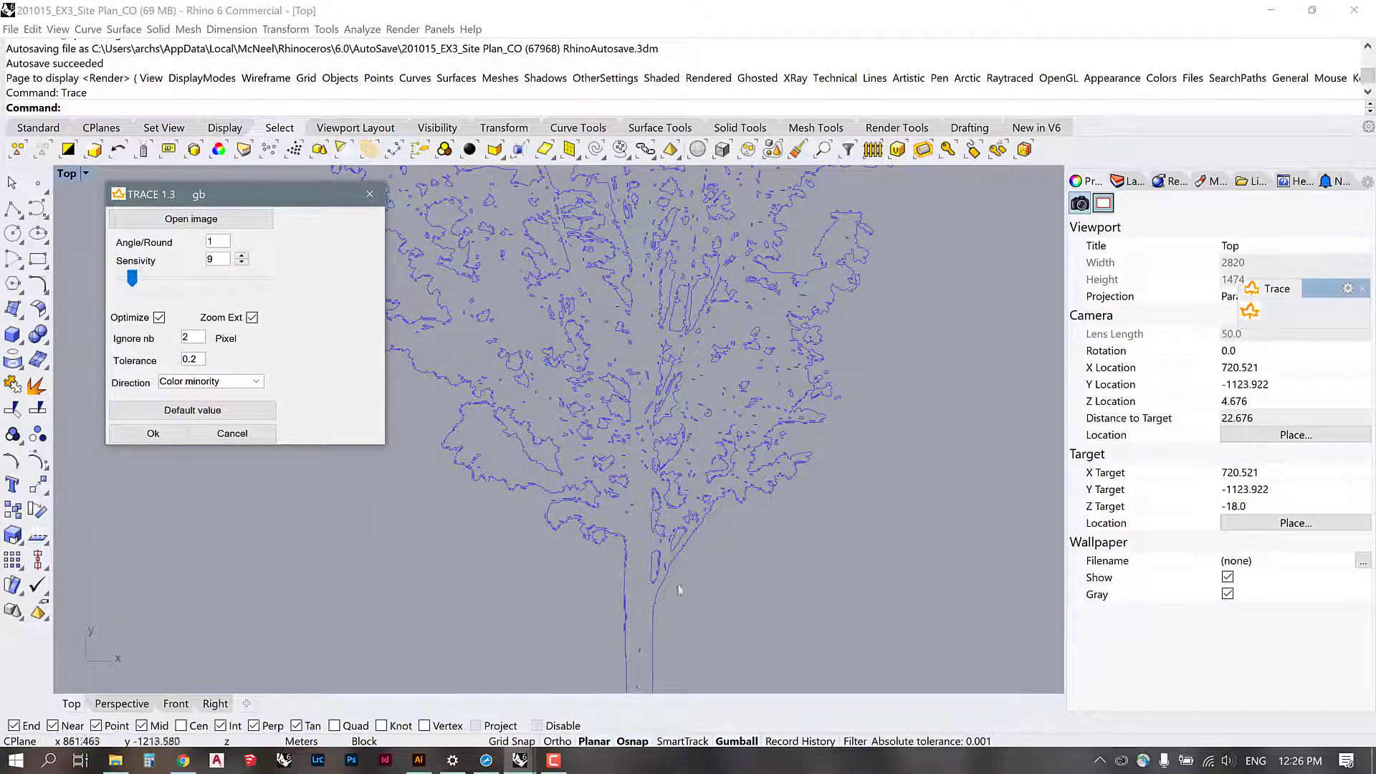
pyautogui.scroll(5, 647, 560)
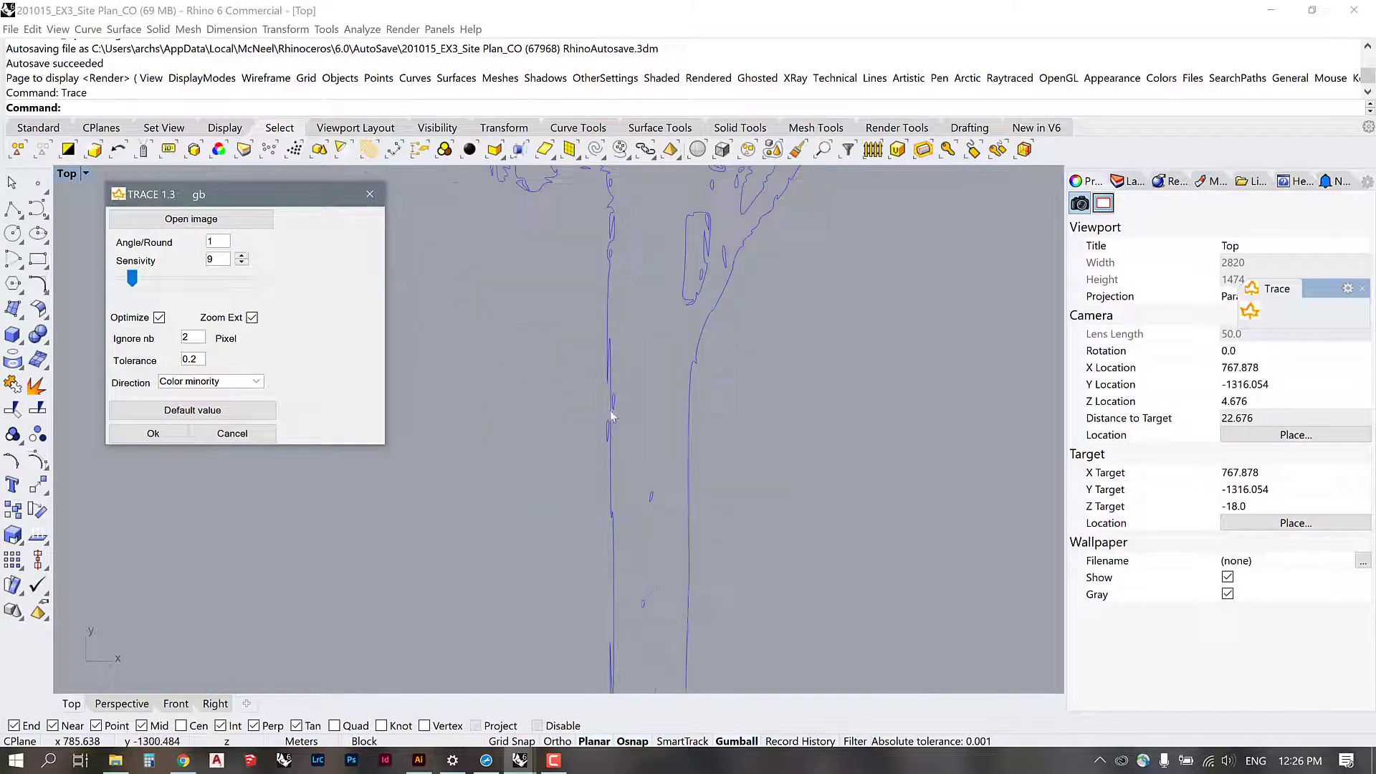
pyautogui.scroll(-8, 660, 541)
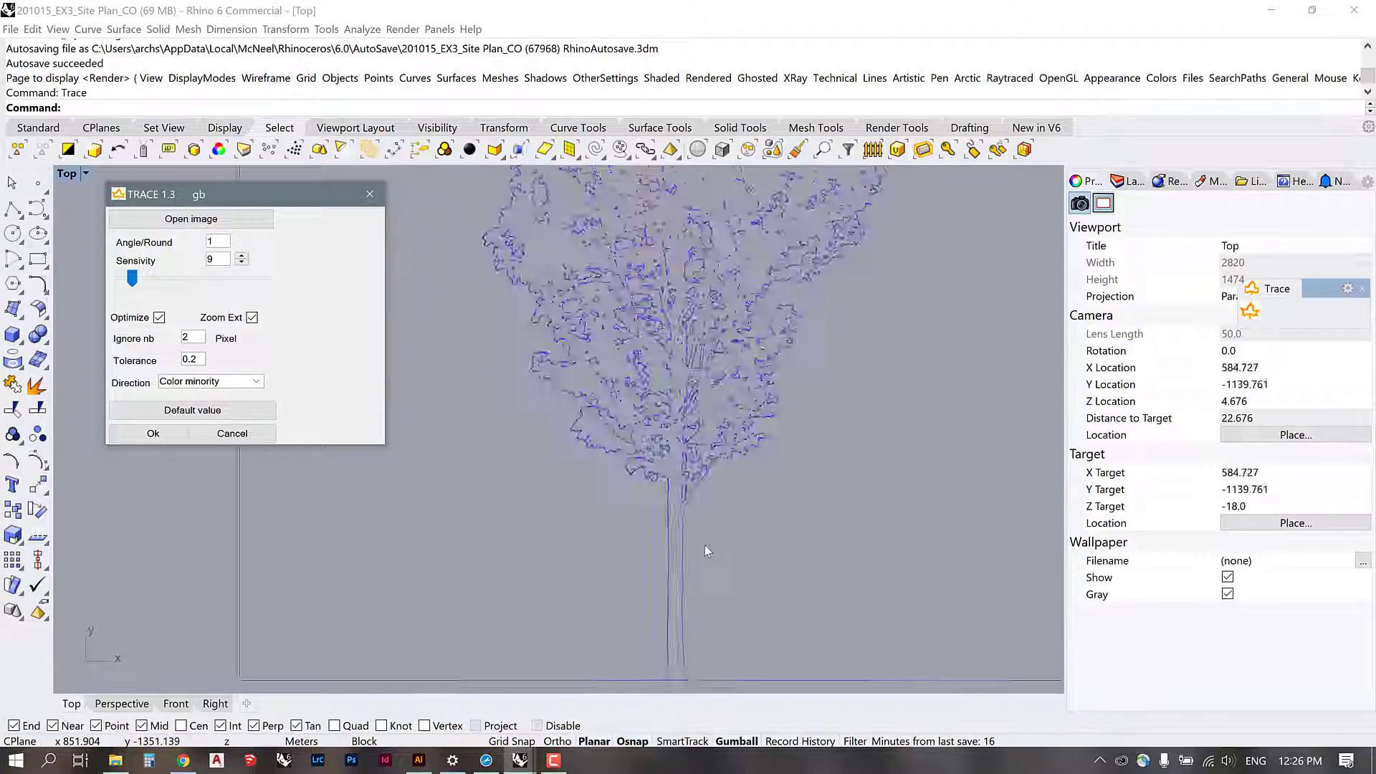
# Step: Examine the traced crown edges and foliage outlines at close range and against the whole tree
pyautogui.scroll(8, 666, 297)
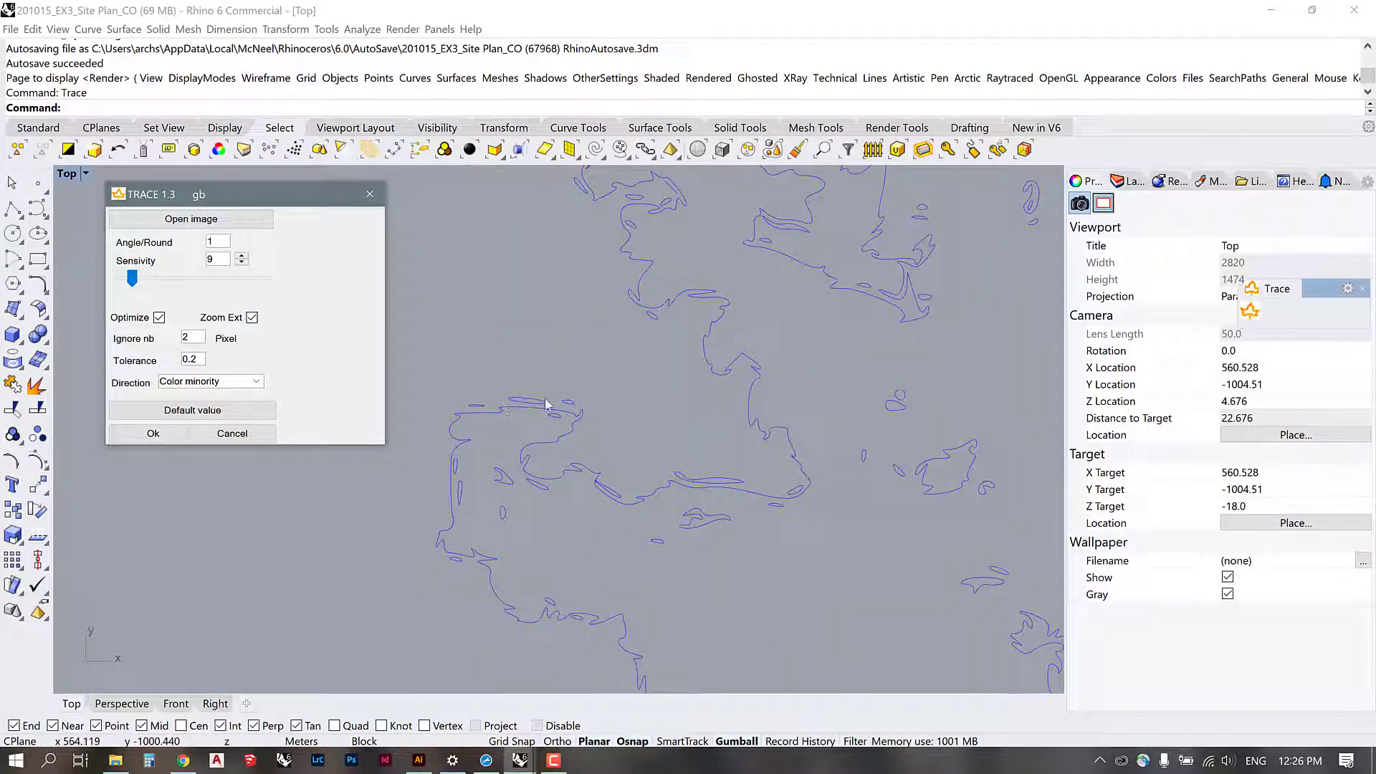
pyautogui.scroll(-8, 807, 422)
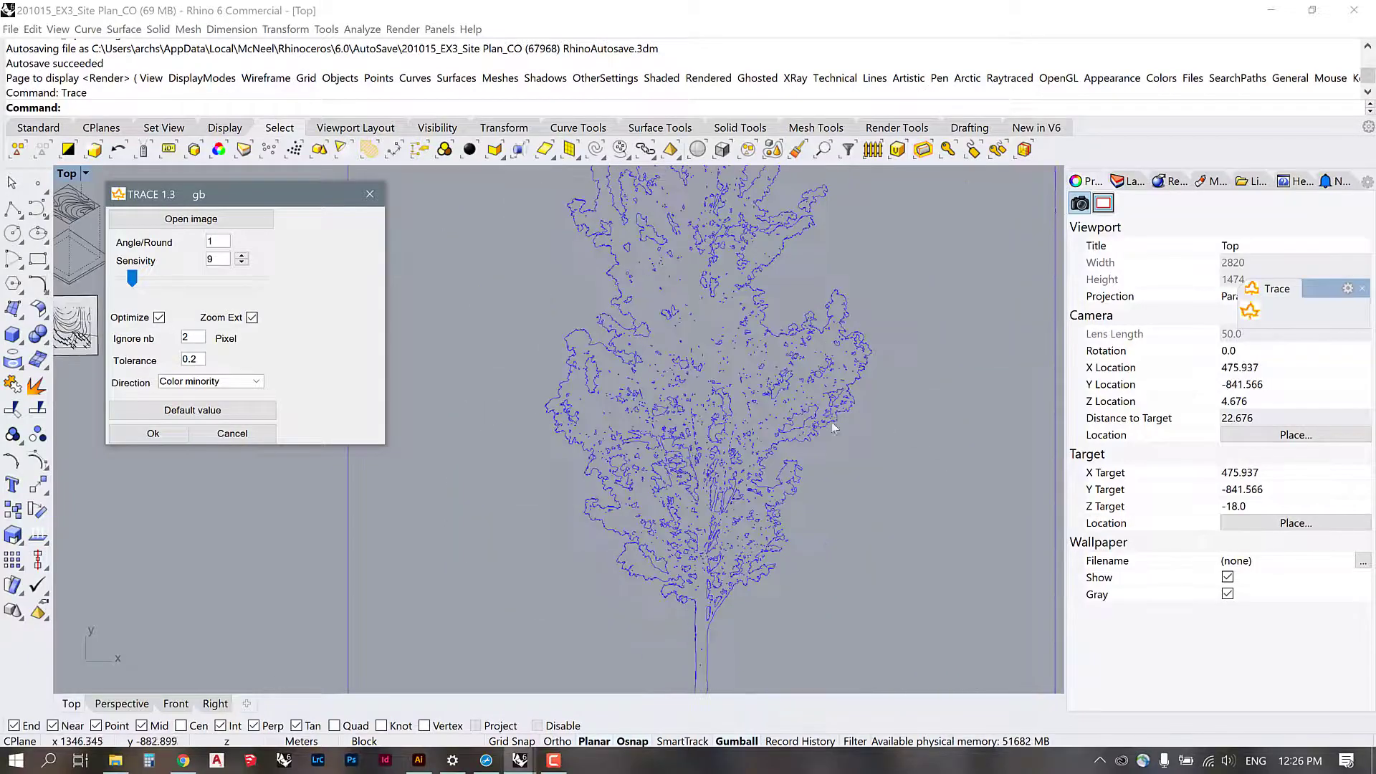
pyautogui.scroll(10, 808, 421)
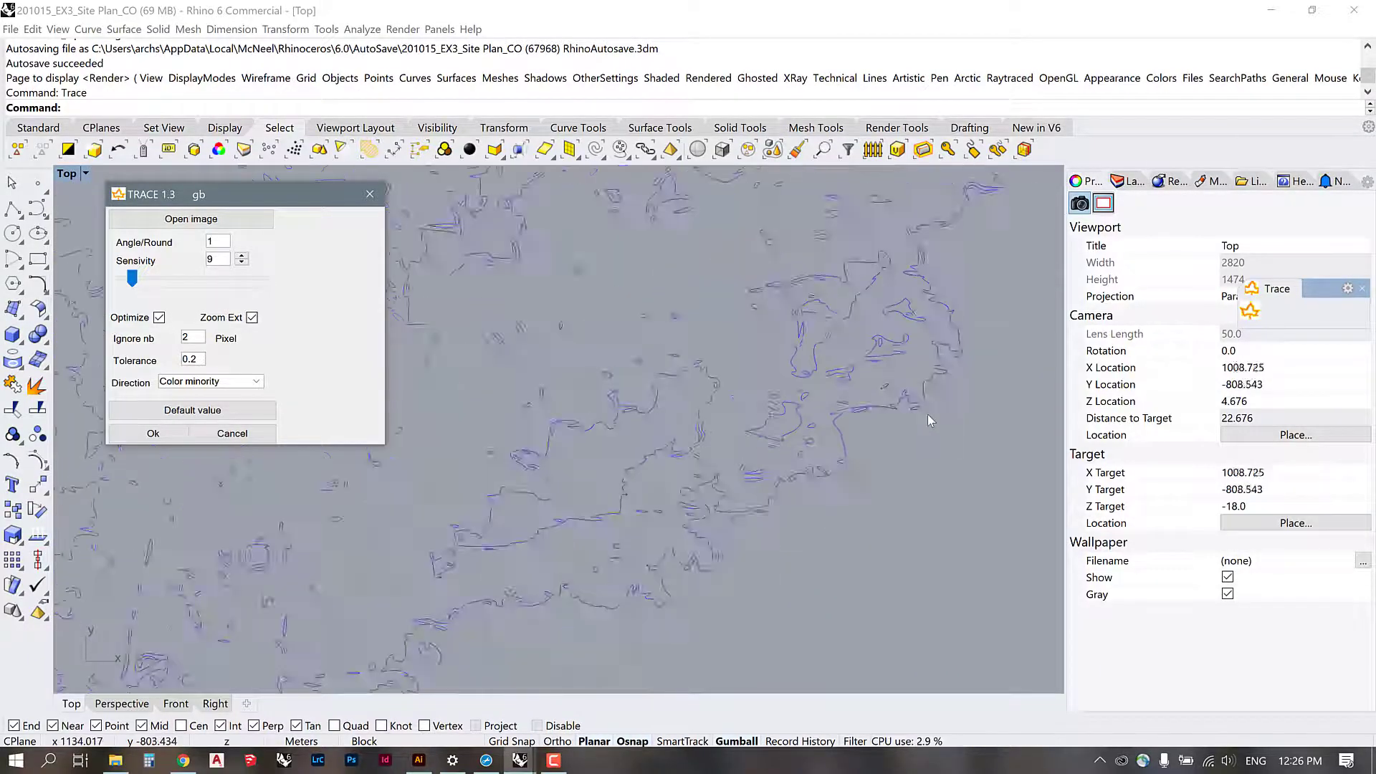
pyautogui.scroll(-10, 927, 414)
pyautogui.scroll(7, 826, 414)
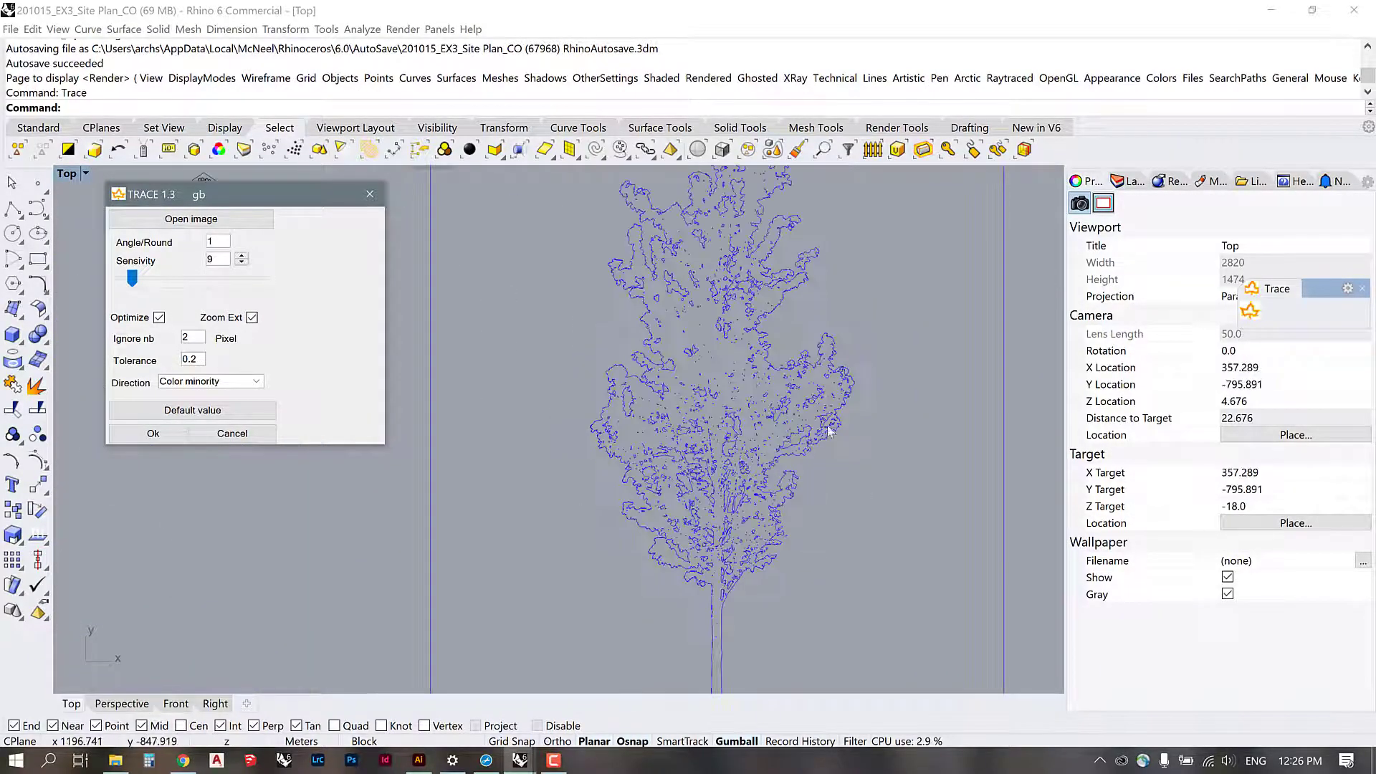
pyautogui.scroll(-5, 641, 458)
pyautogui.scroll(2, 669, 457)
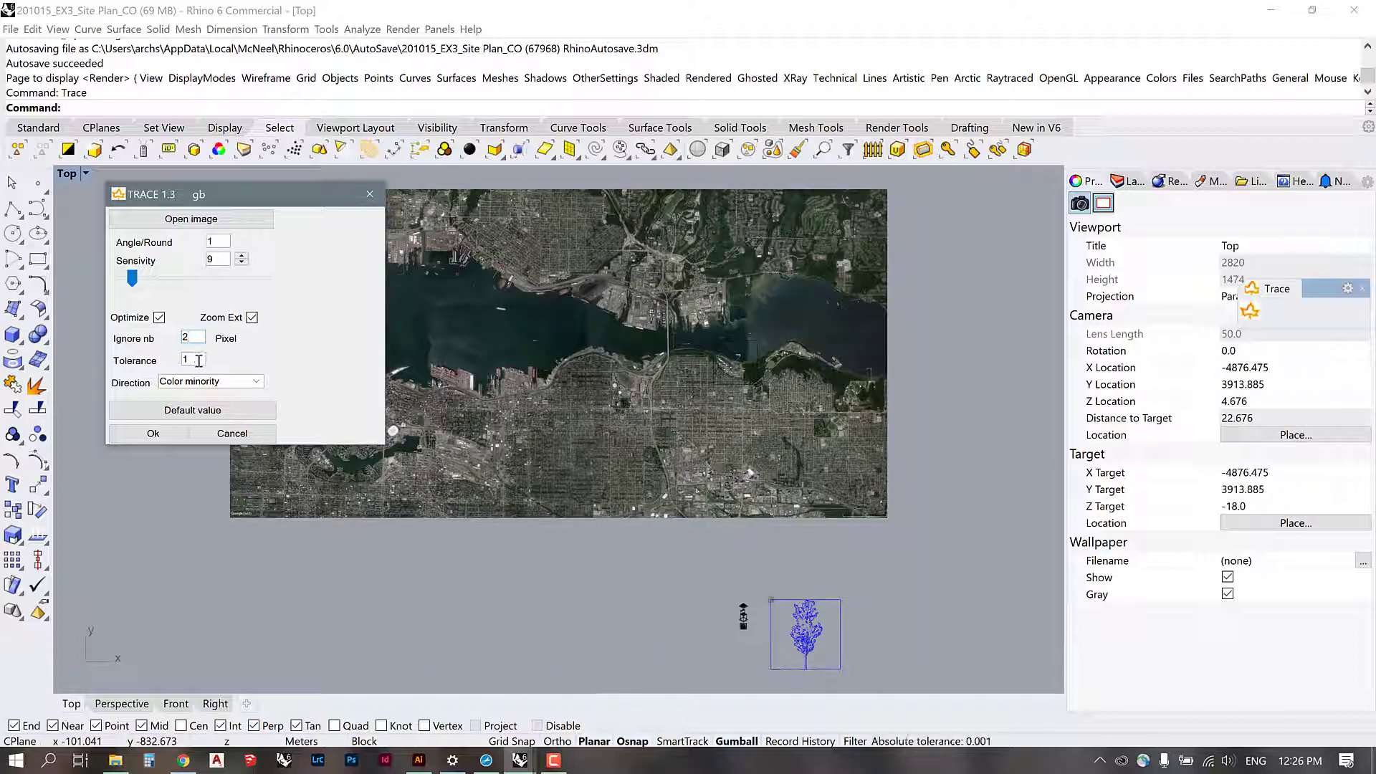
# Step: Examine the branch, lower foliage and trunk outlines of the trace made with tolerance 1
pyautogui.scroll(5, 831, 638)
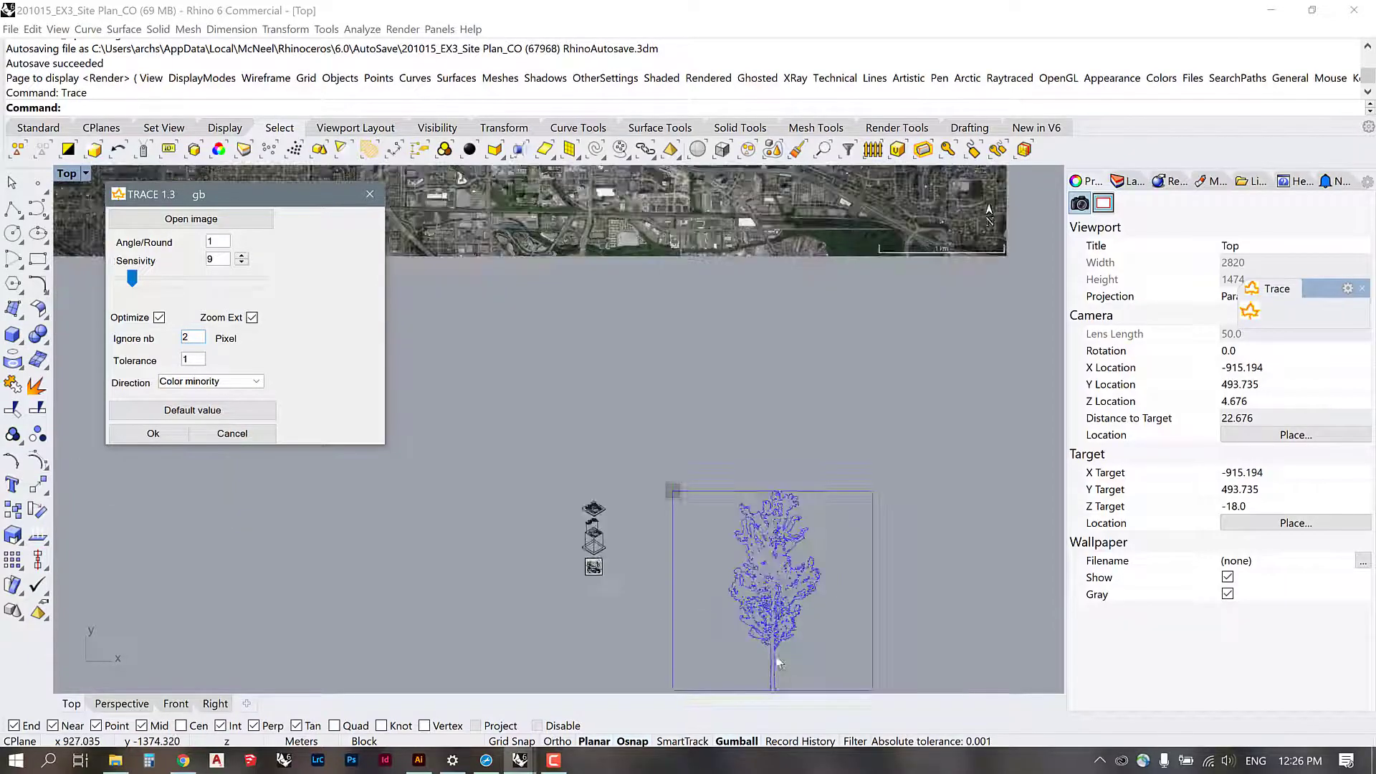
pyautogui.scroll(15, 774, 654)
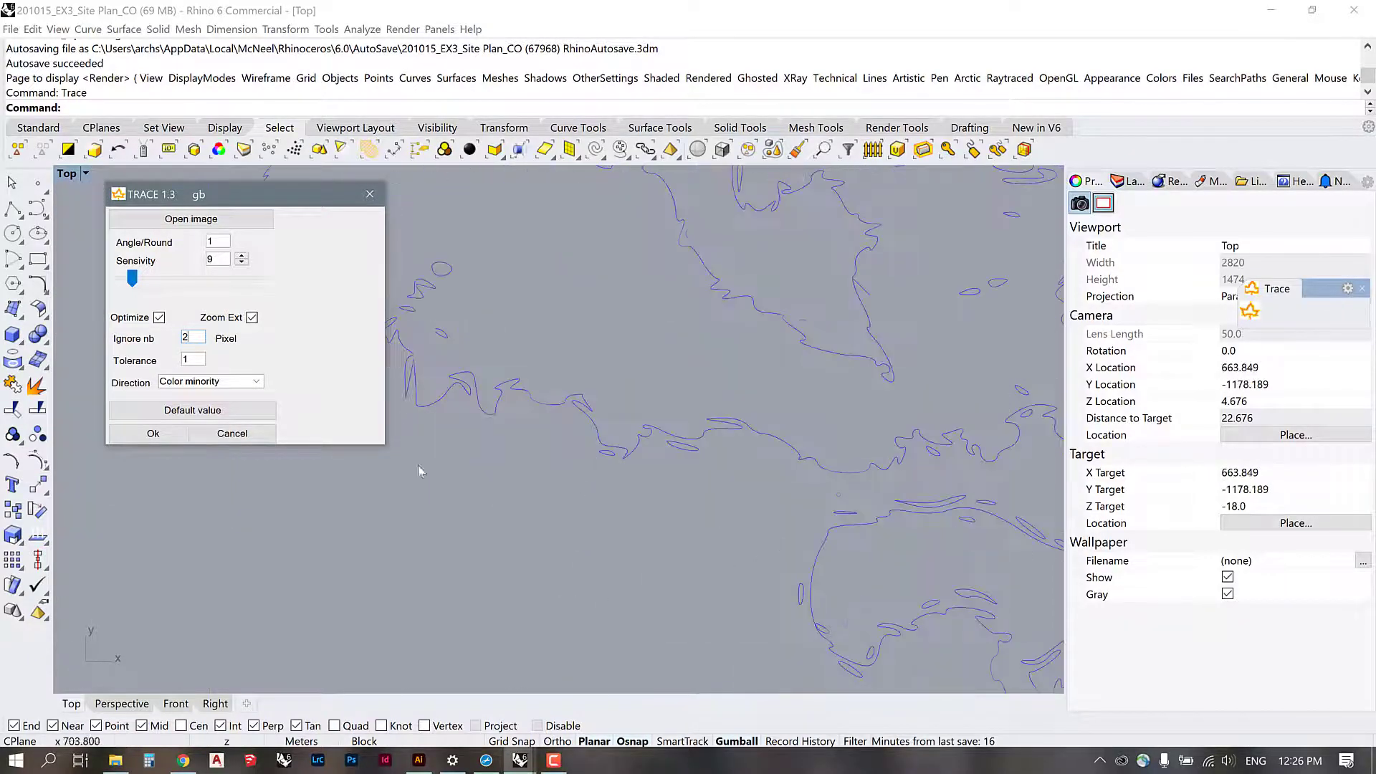
pyautogui.scroll(-10, 672, 594)
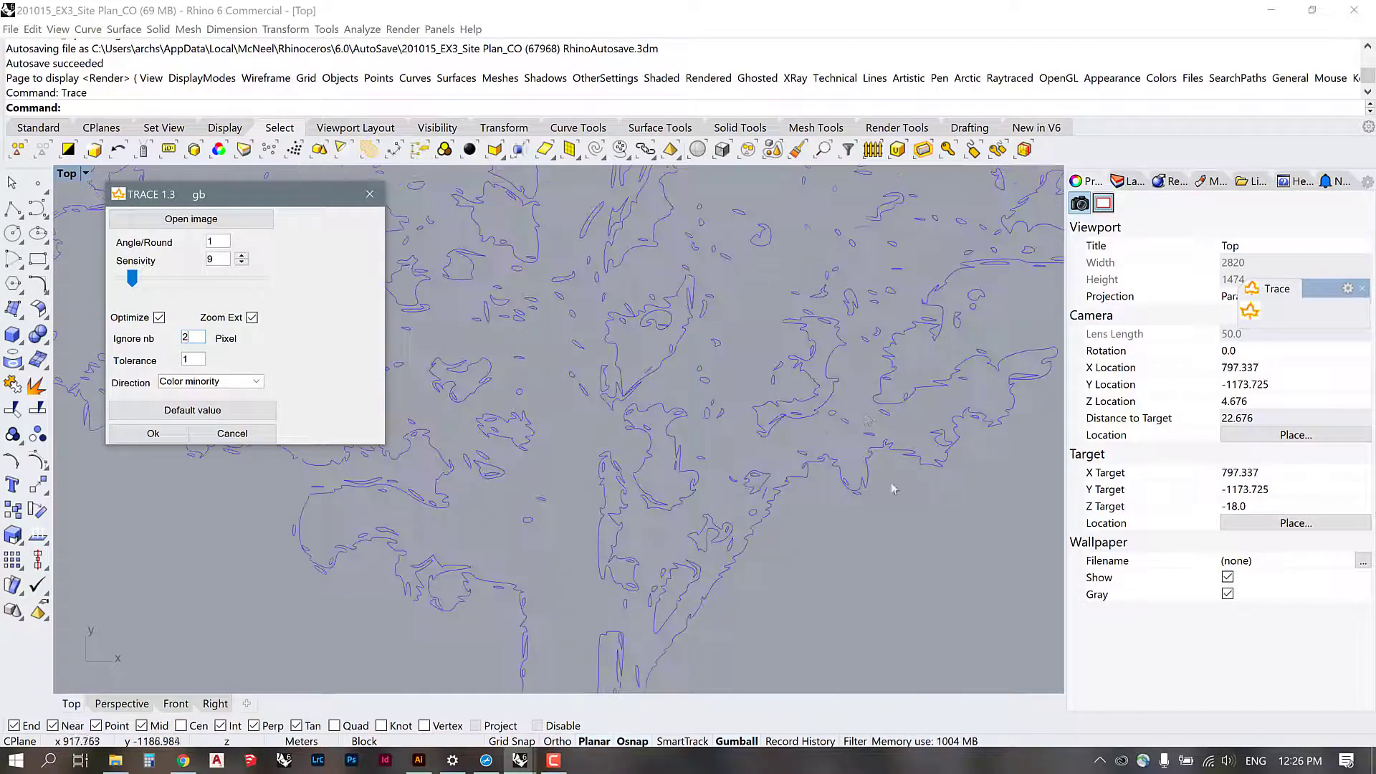
pyautogui.scroll(3, 846, 523)
pyautogui.scroll(3, 796, 541)
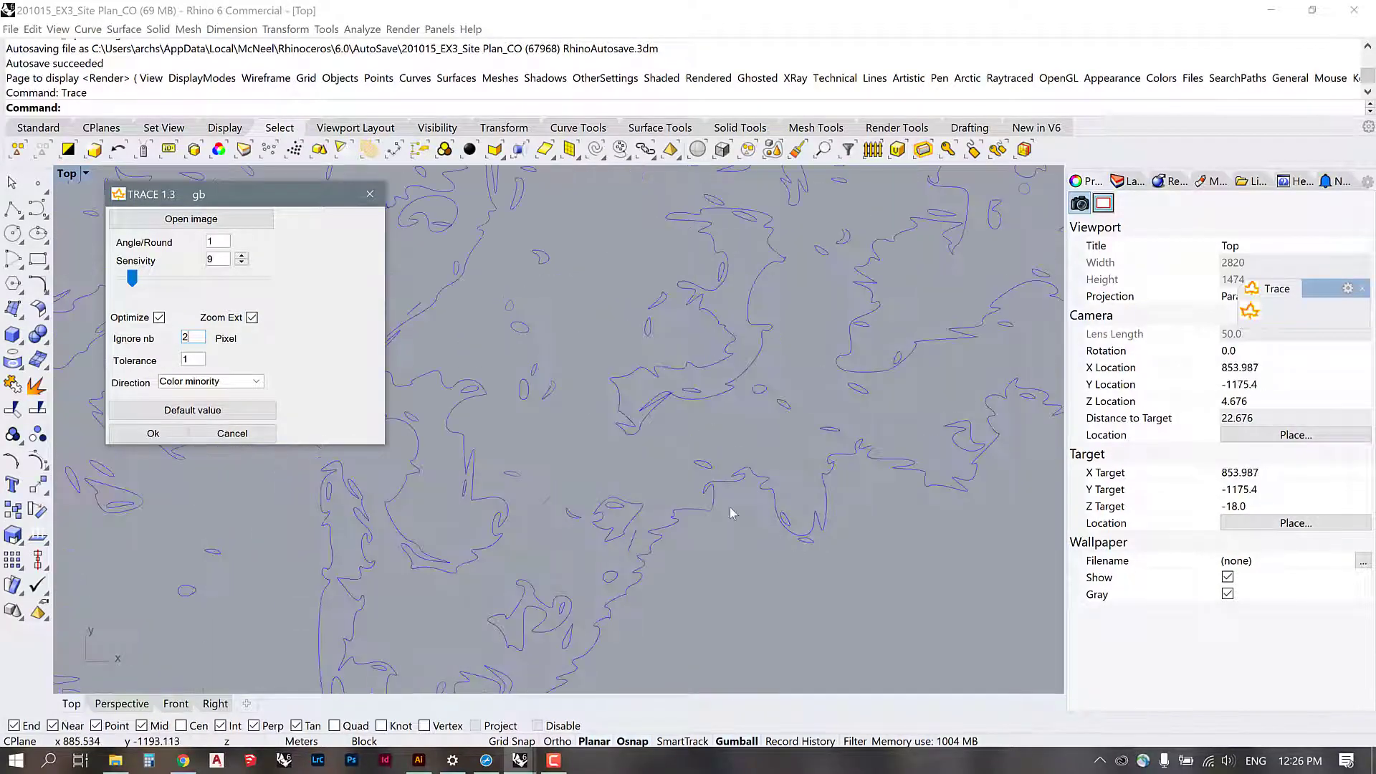
pyautogui.scroll(-8, 792, 580)
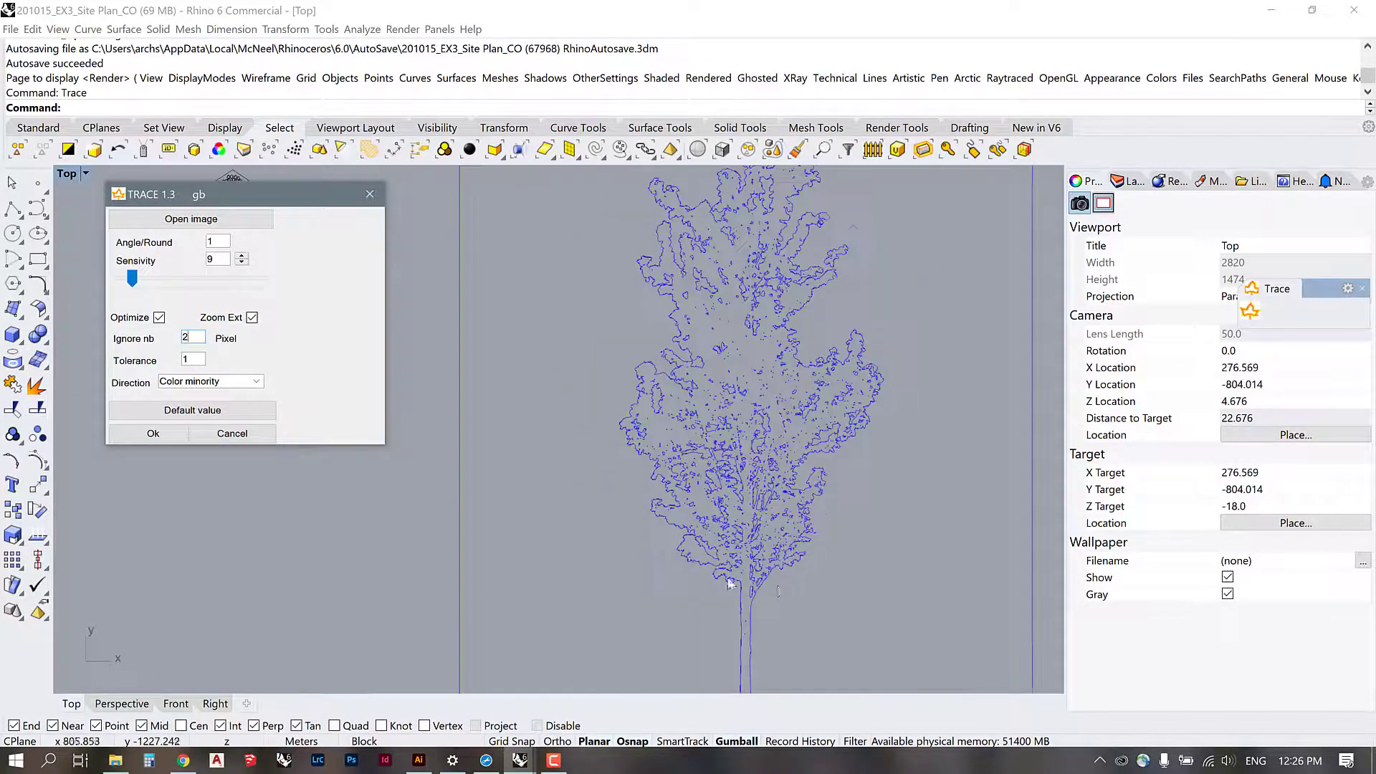
pyautogui.scroll(-2, 729, 580)
pyautogui.scroll(2, 833, 535)
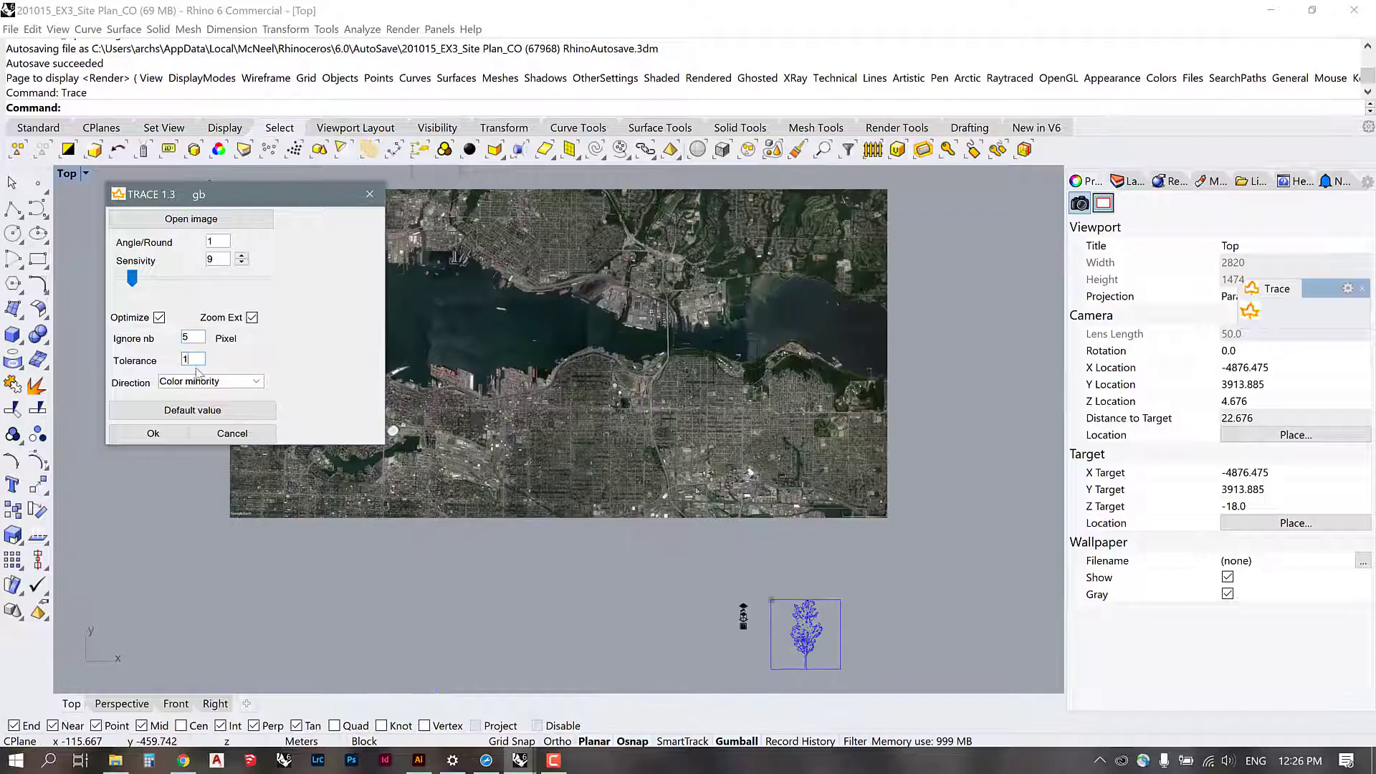
# Step: Examine the crown, branch and trunk outlines of the trace made with specks under 5 pixels ignored
pyautogui.scroll(10, 828, 638)
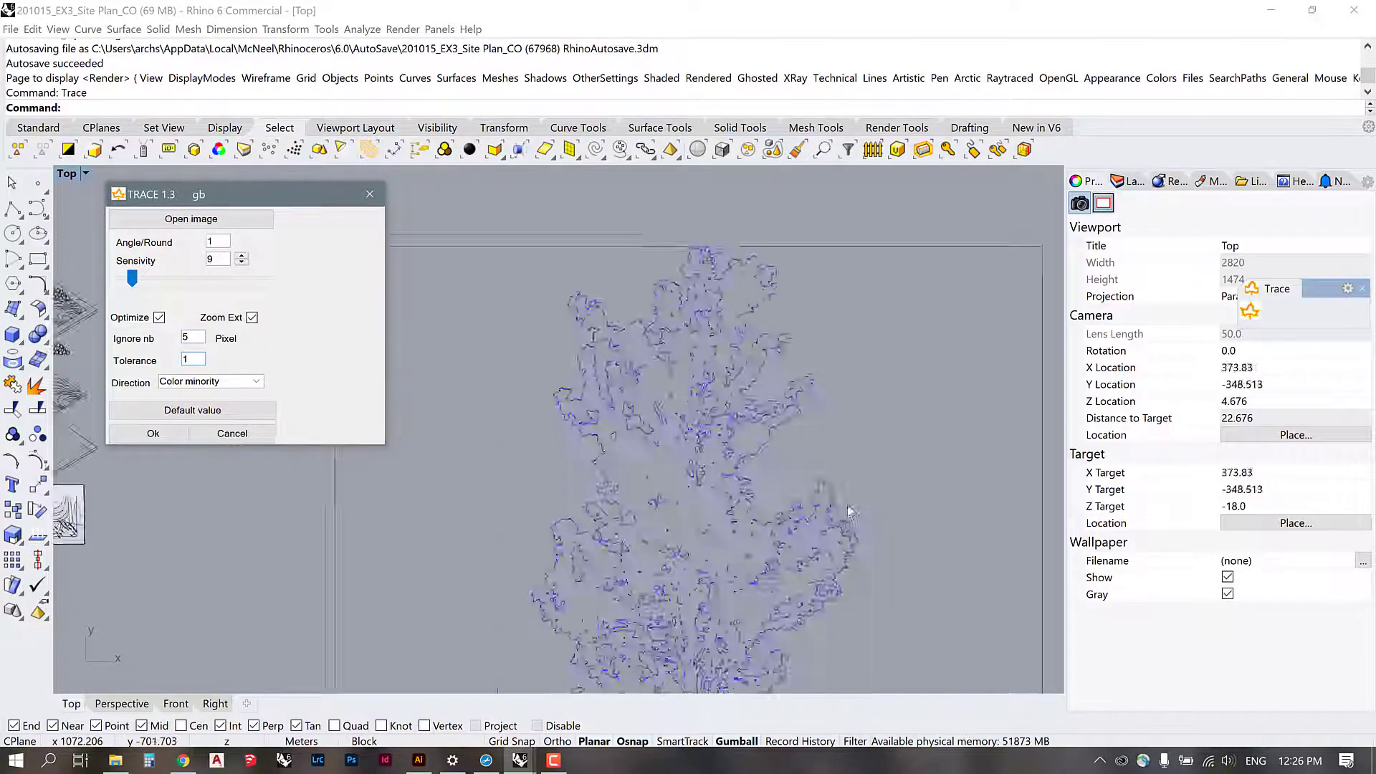
pyautogui.scroll(-5, 819, 311)
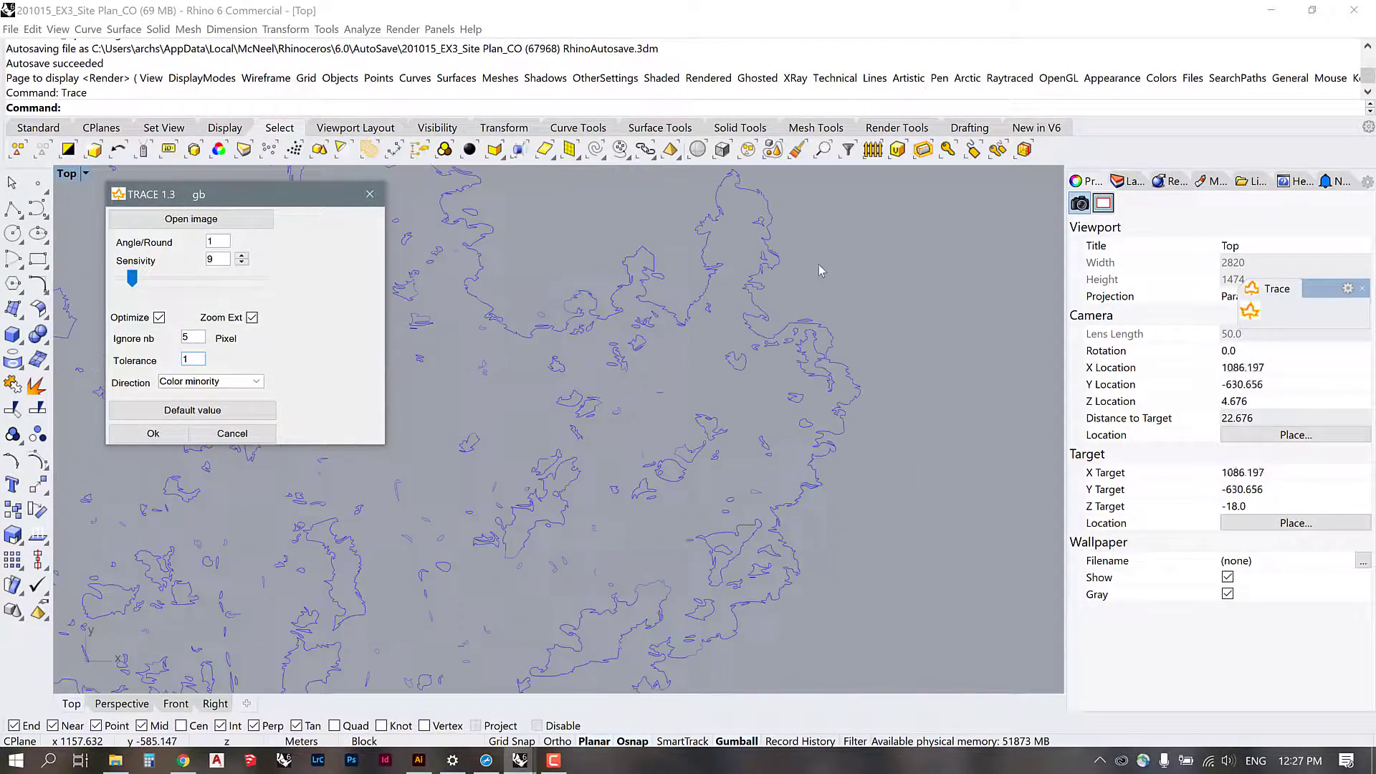
pyautogui.scroll(10, 702, 553)
pyautogui.scroll(-6, 795, 377)
pyautogui.scroll(4, 656, 628)
pyautogui.scroll(5, 745, 545)
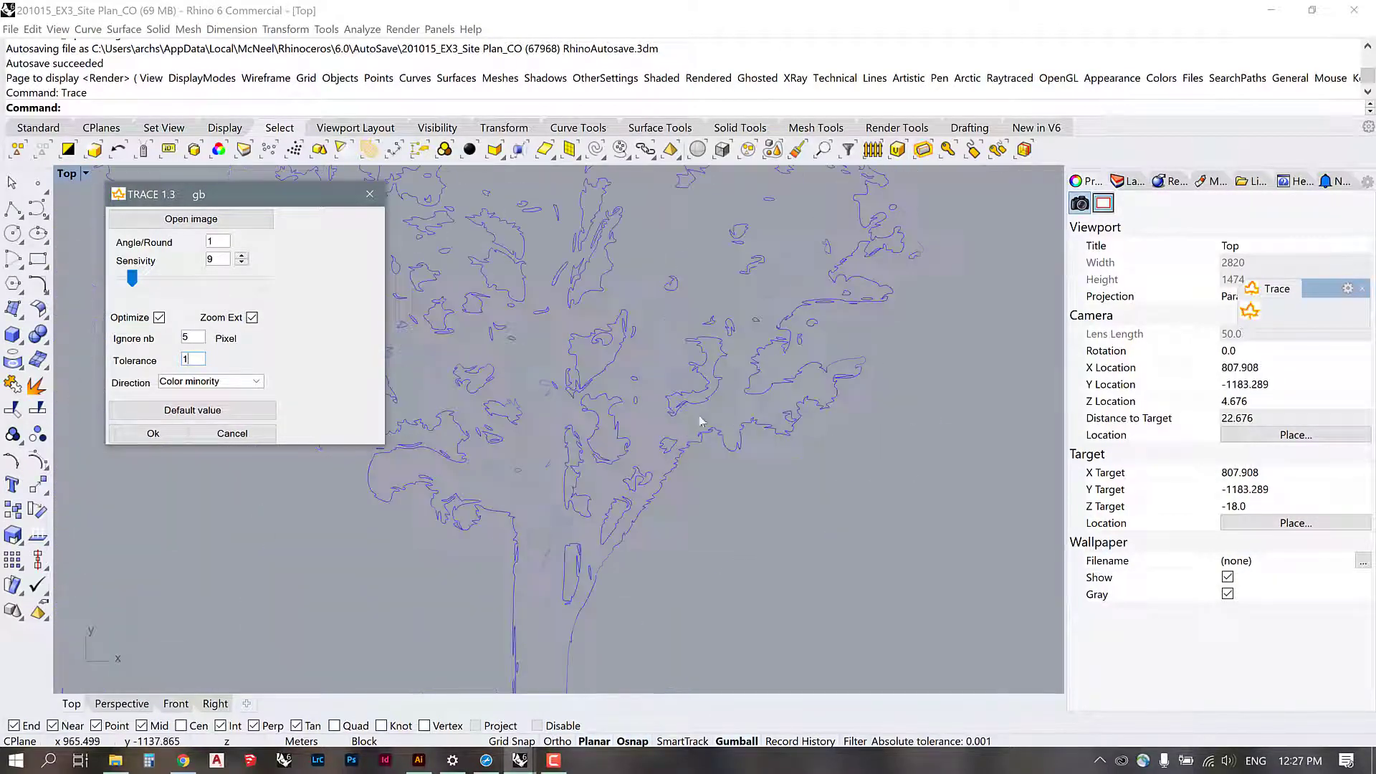
pyautogui.scroll(-8, 846, 529)
pyautogui.scroll(8, 490, 421)
pyautogui.scroll(-6, 502, 550)
pyautogui.scroll(-4, 651, 556)
pyautogui.scroll(8, 438, 362)
pyautogui.scroll(-6, 707, 461)
pyautogui.scroll(5, 496, 362)
pyautogui.scroll(-15, 495, 503)
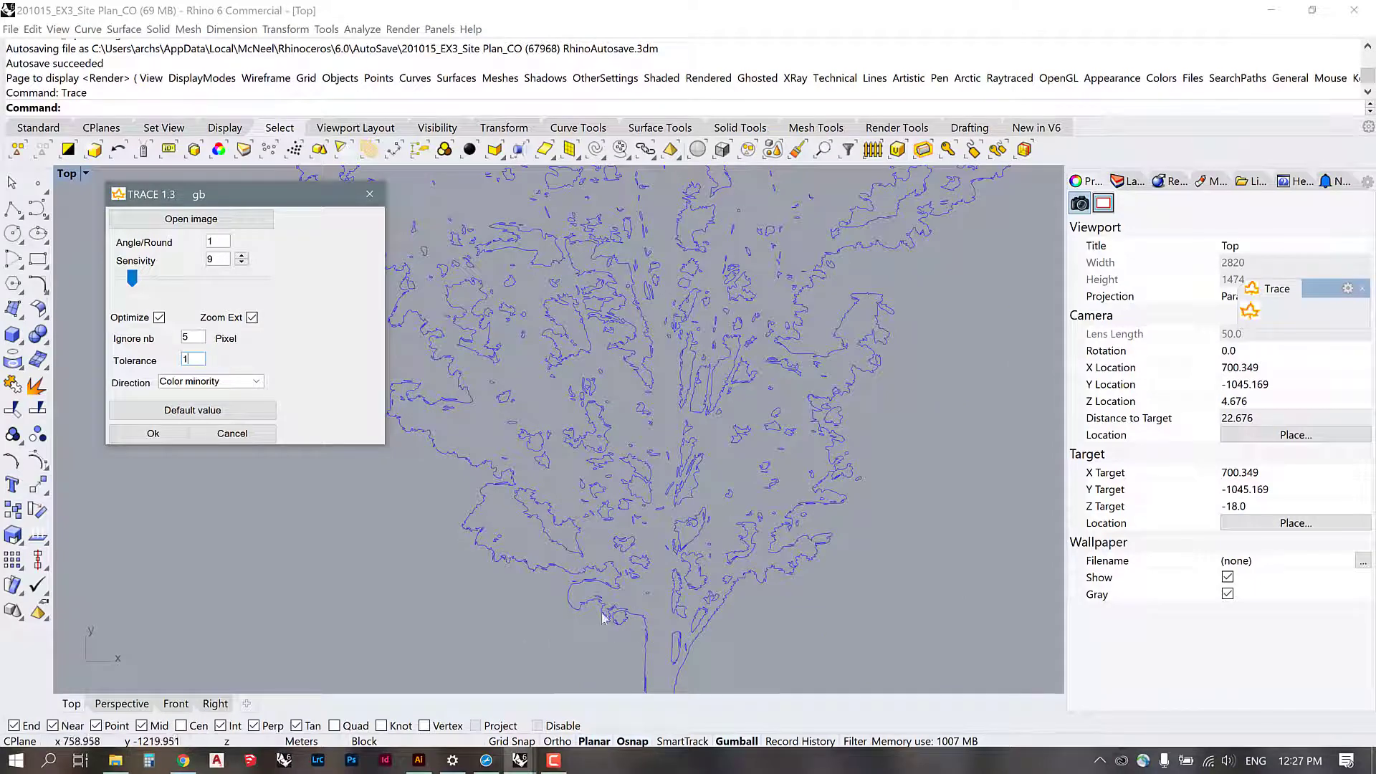
pyautogui.scroll(-2, 667, 549)
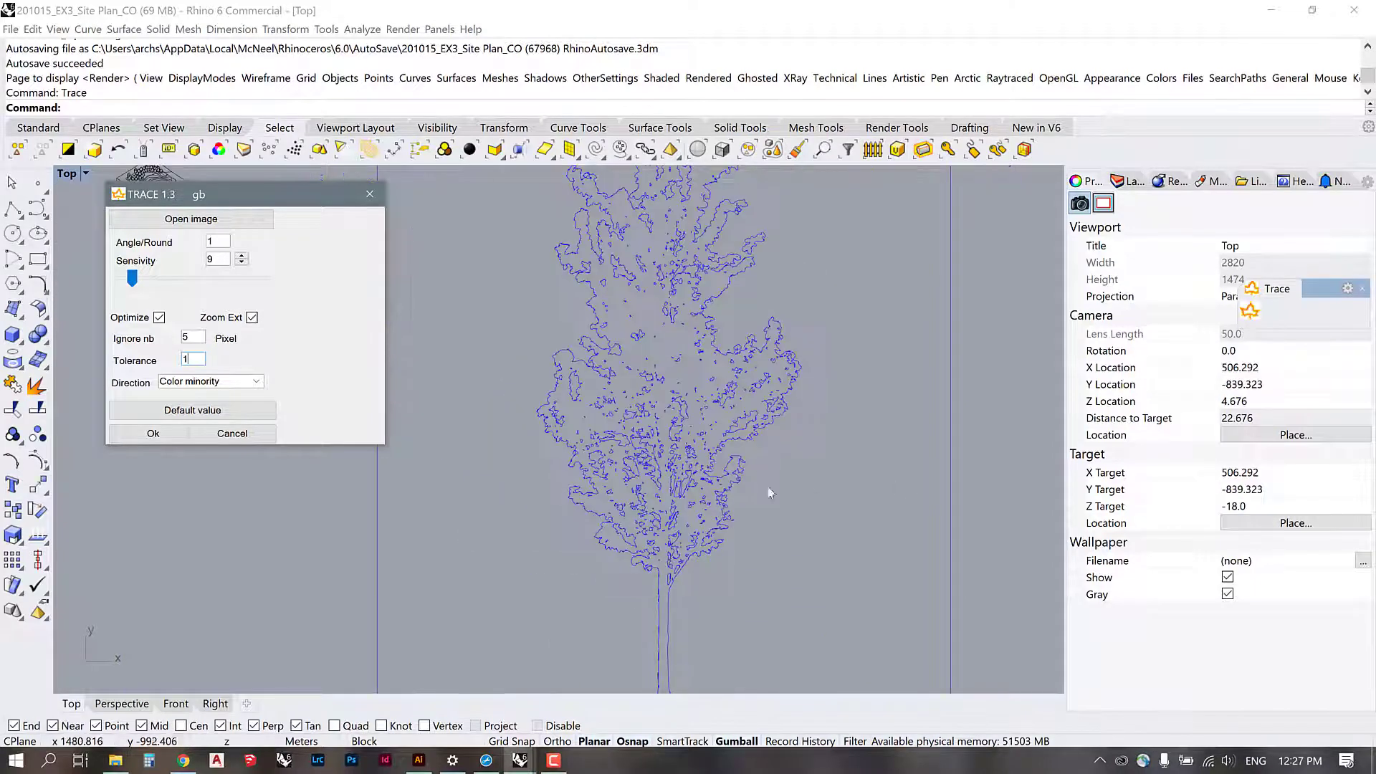
pyautogui.scroll(-2, 588, 299)
pyautogui.scroll(3, 522, 295)
pyautogui.scroll(5, 522, 296)
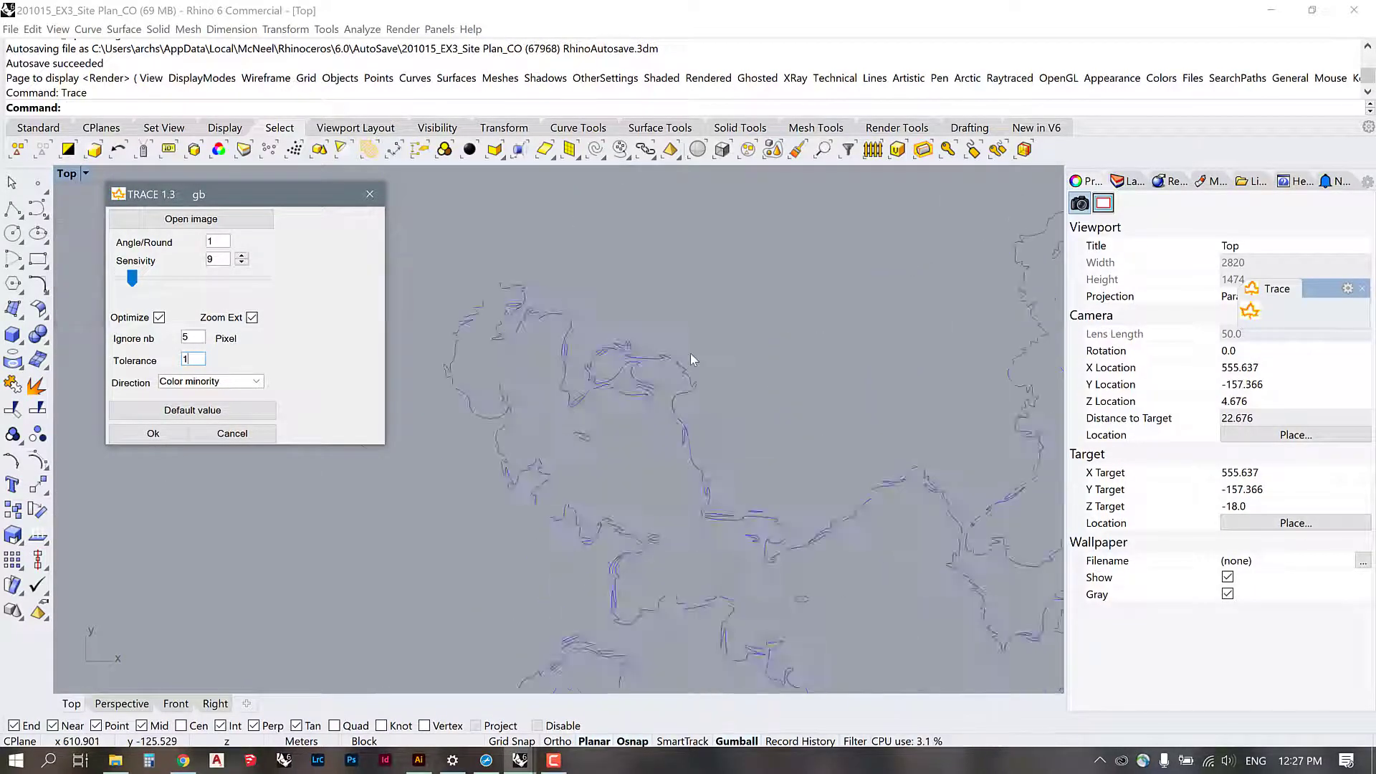
pyautogui.scroll(-4, 518, 332)
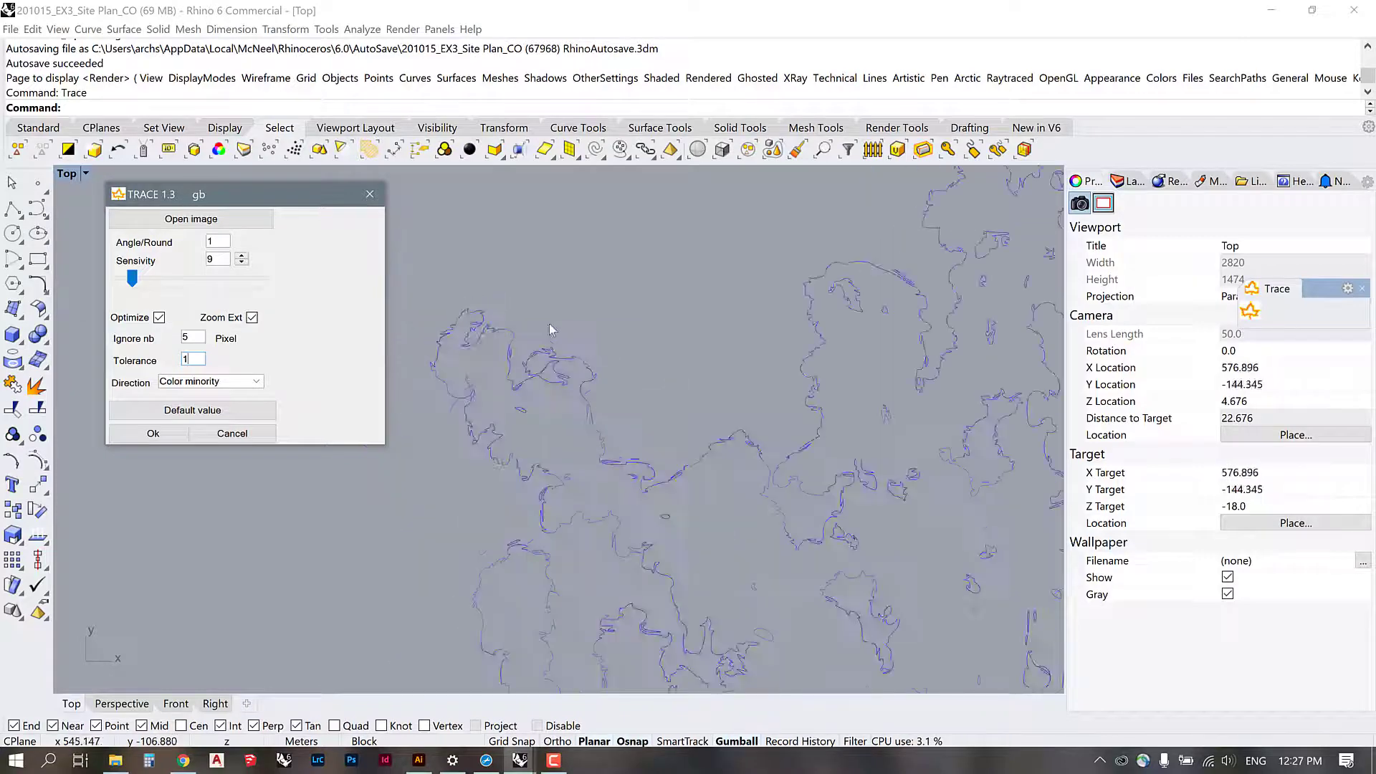
pyautogui.scroll(10, 710, 285)
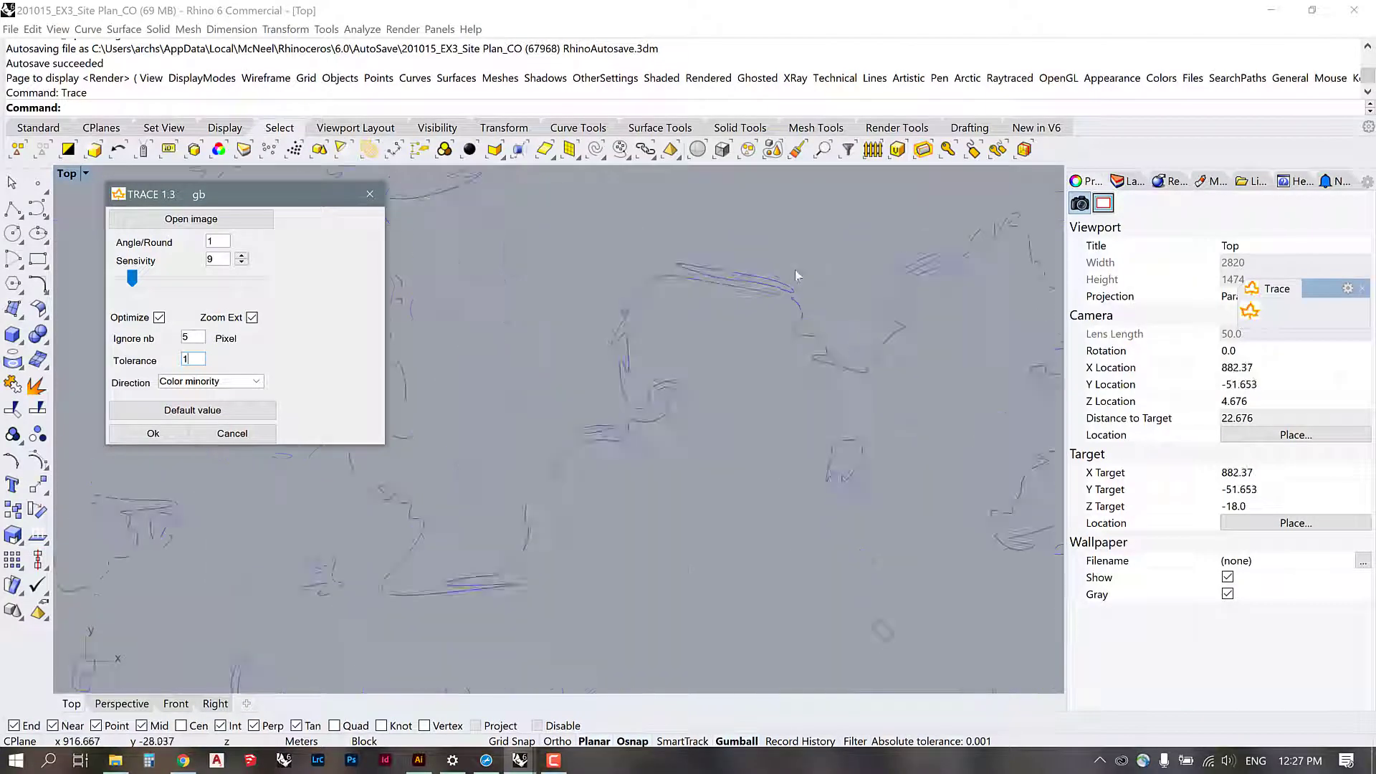
pyautogui.scroll(-9, 661, 277)
pyautogui.scroll(-4, 660, 274)
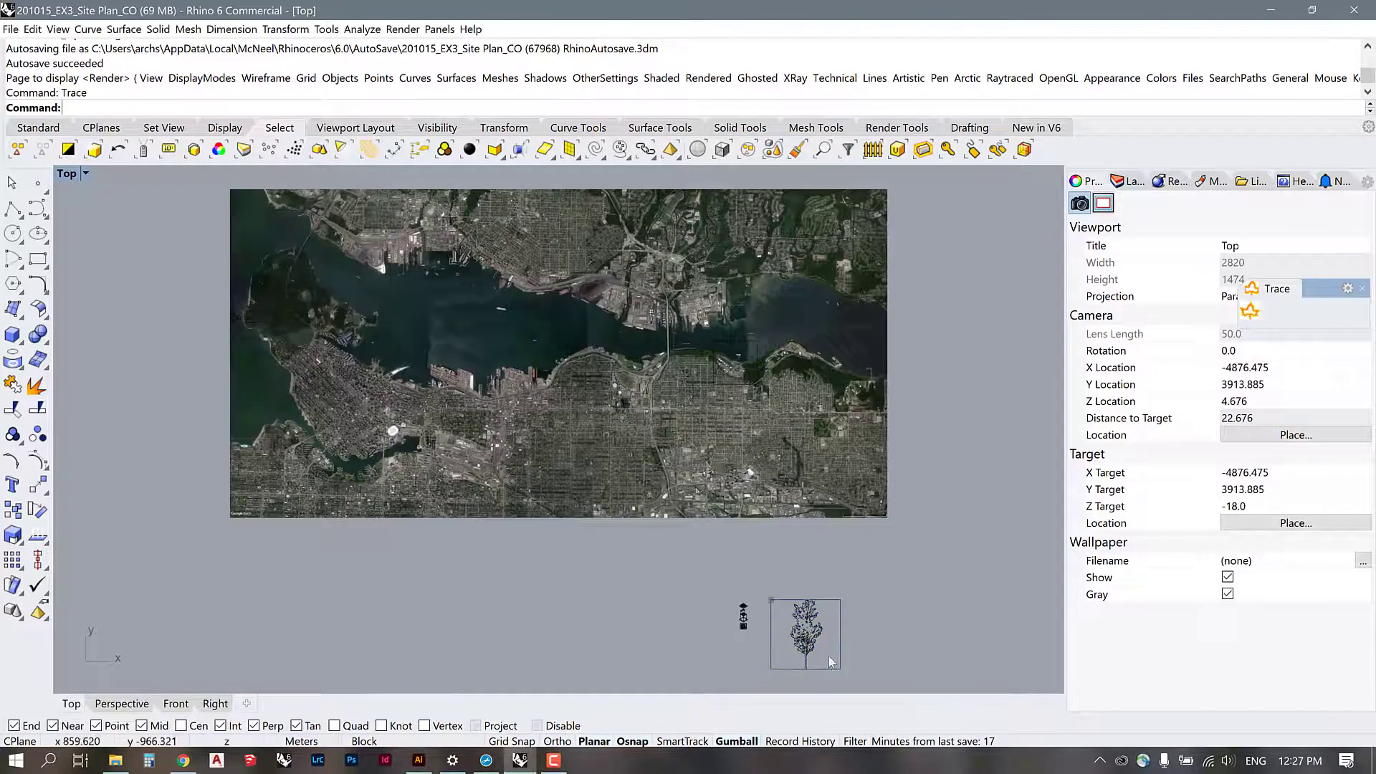
# Step: Select individual traced curves to check how the rectangular frame connects with the tree outline
pyautogui.scroll(18, 838, 667)
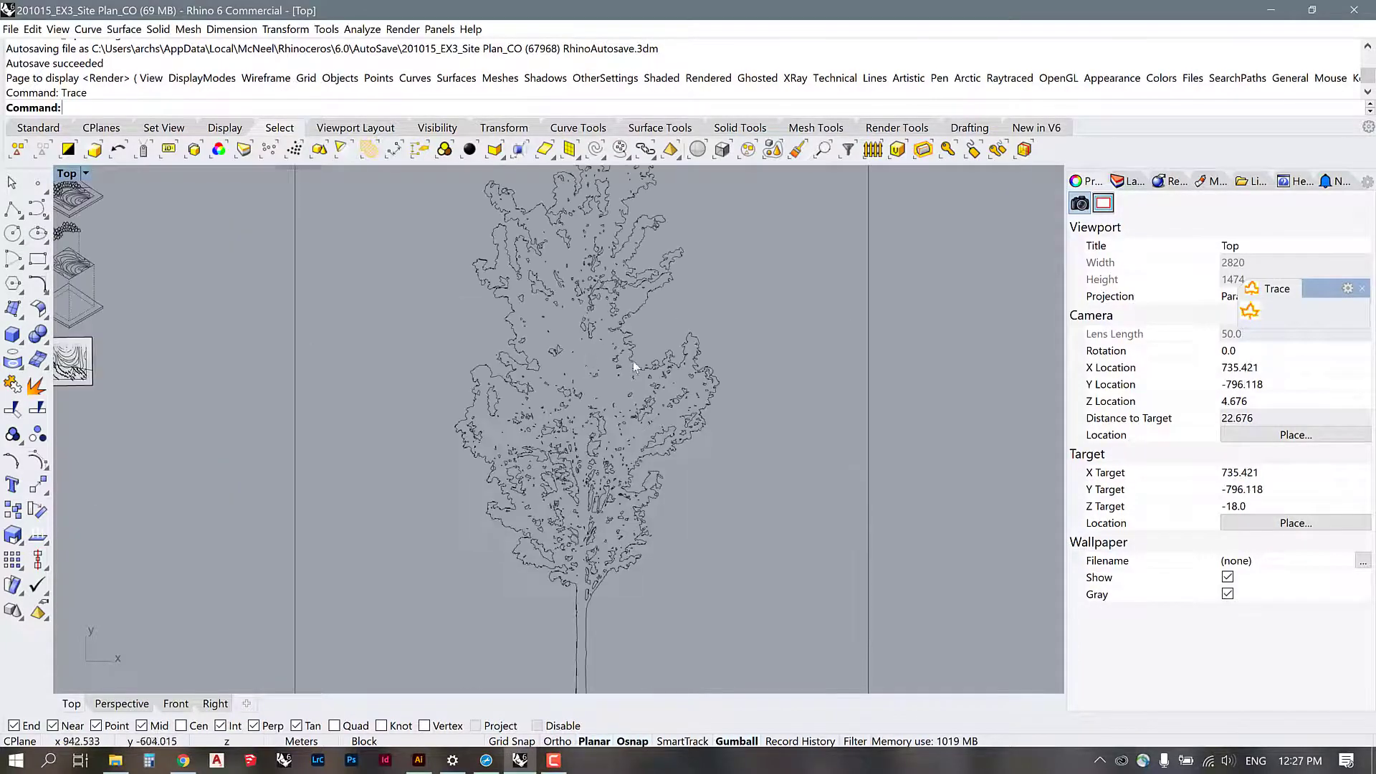
pyautogui.click(633, 361)
pyautogui.scroll(-3, 674, 387)
pyautogui.click(666, 280)
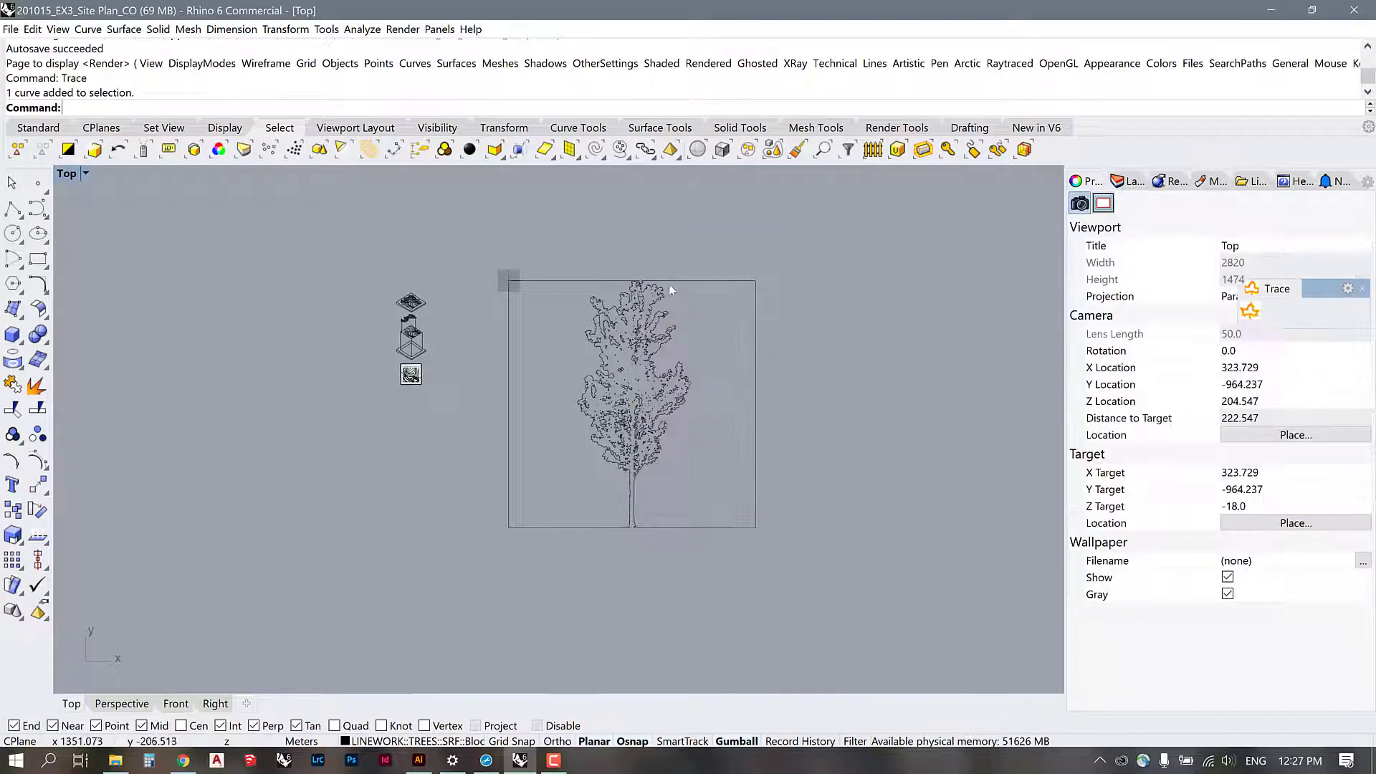
pyautogui.scroll(2, 666, 278)
pyautogui.click(665, 279)
pyautogui.click(979, 285)
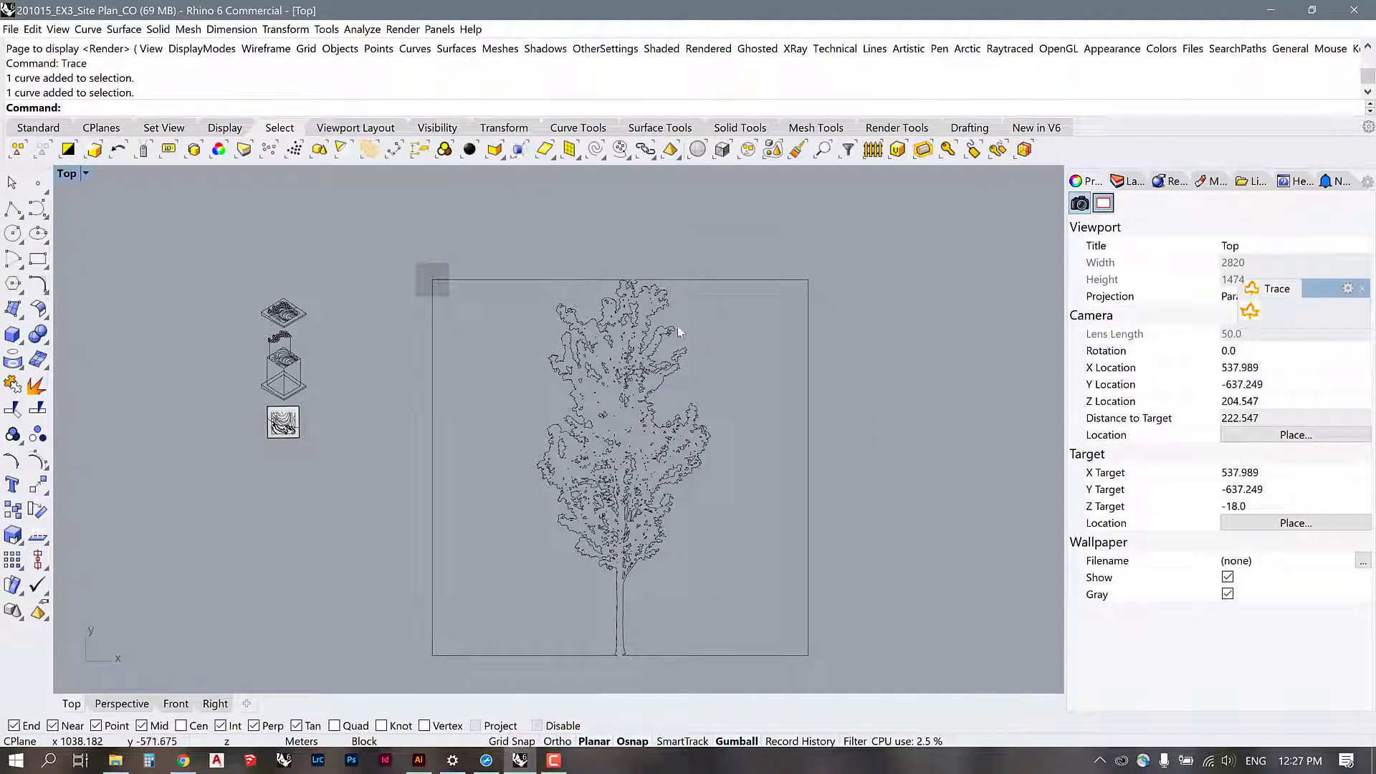
pyautogui.click(591, 278)
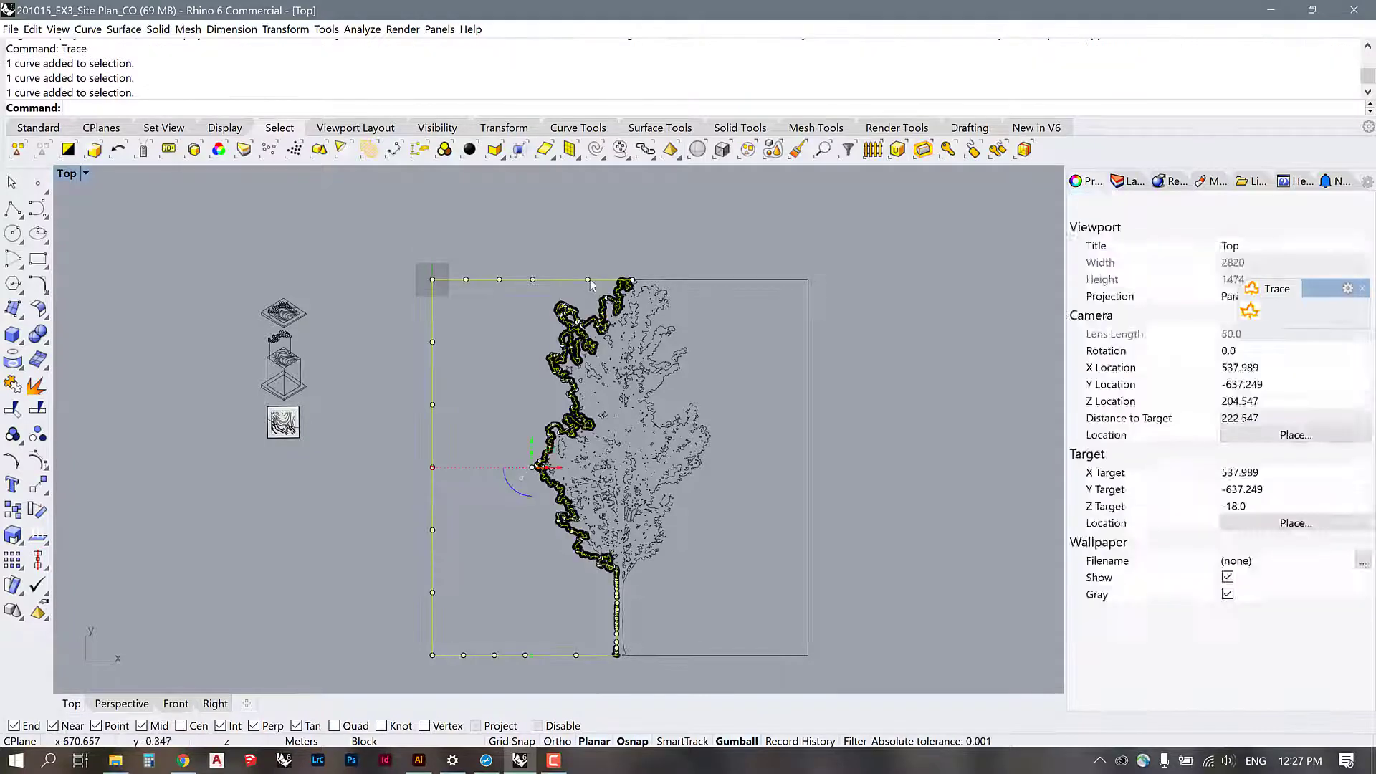
pyautogui.click(639, 237)
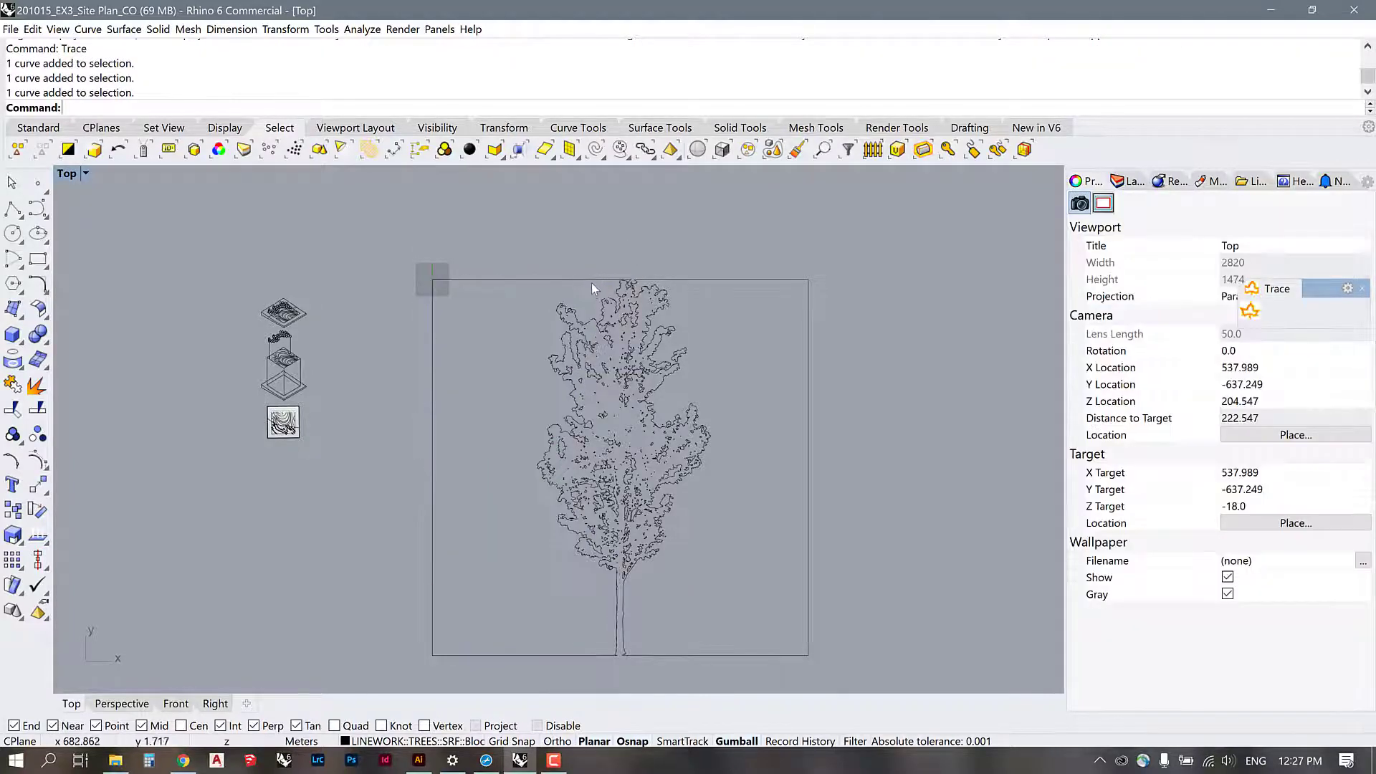
# Step: Explode the left frame-and-tree curve, exclude the top and bottom frame segments touching the tree, and join the remaining segments
pyautogui.click(596, 276)
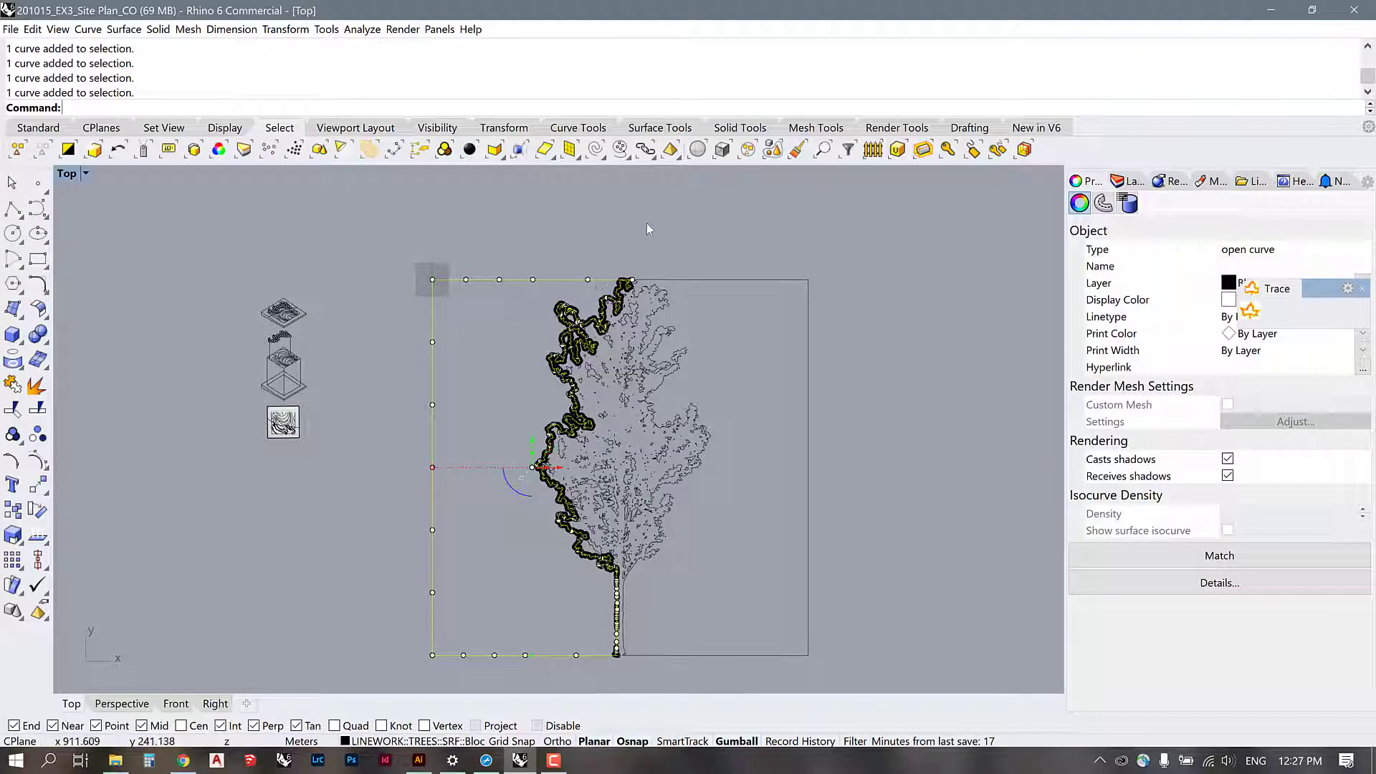
pyautogui.write('X')
pyautogui.press('Return')
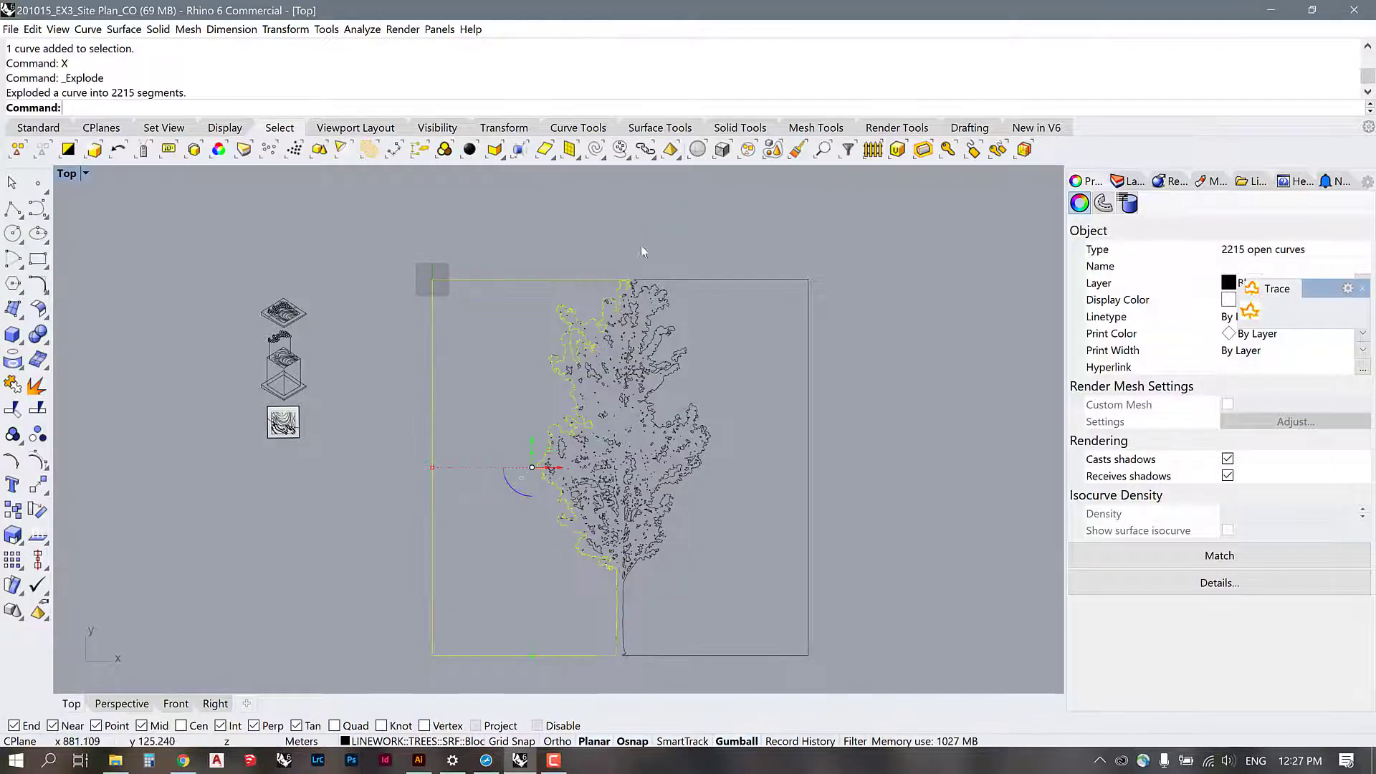
pyautogui.keyDown('ctrl'); pyautogui.click(591, 277); pyautogui.keyUp('ctrl')
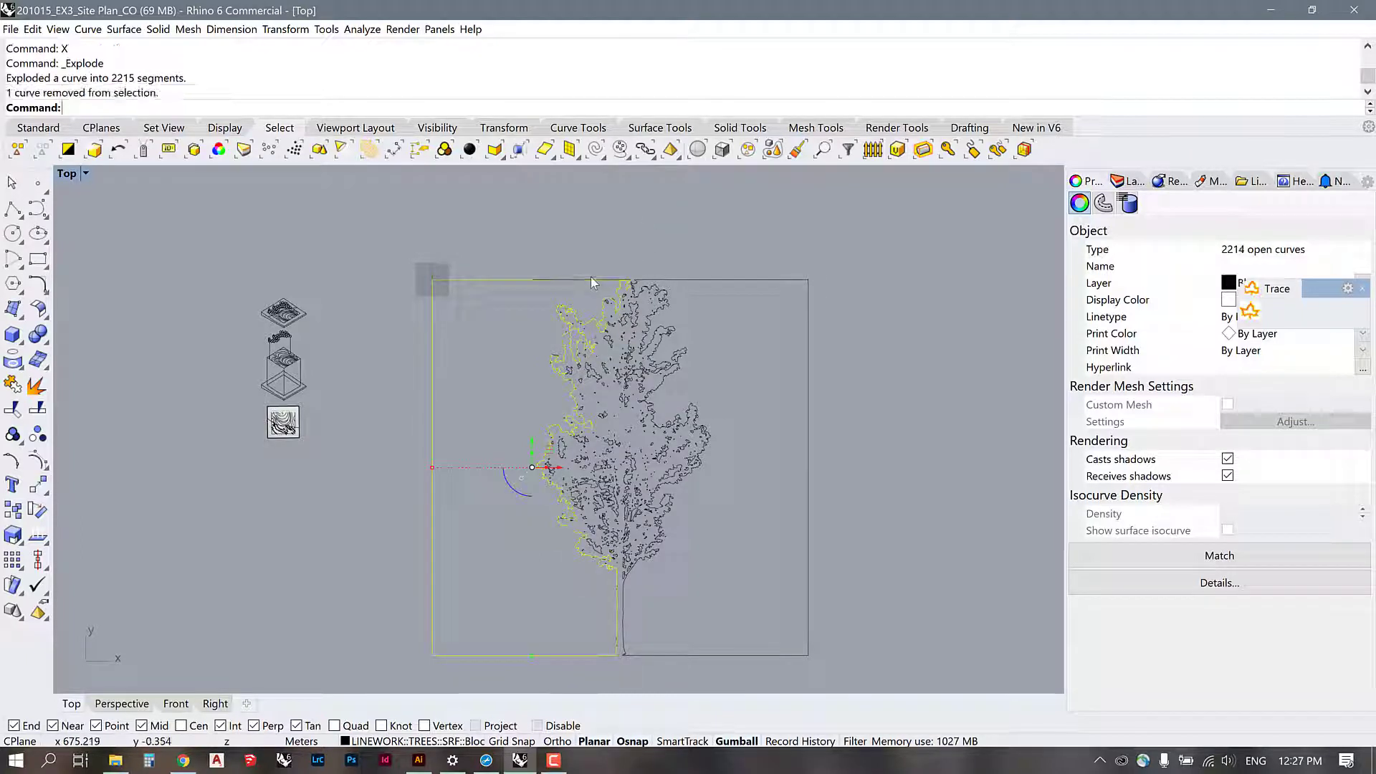
pyautogui.keyDown('ctrl'); pyautogui.click(595, 656); pyautogui.keyUp('ctrl')
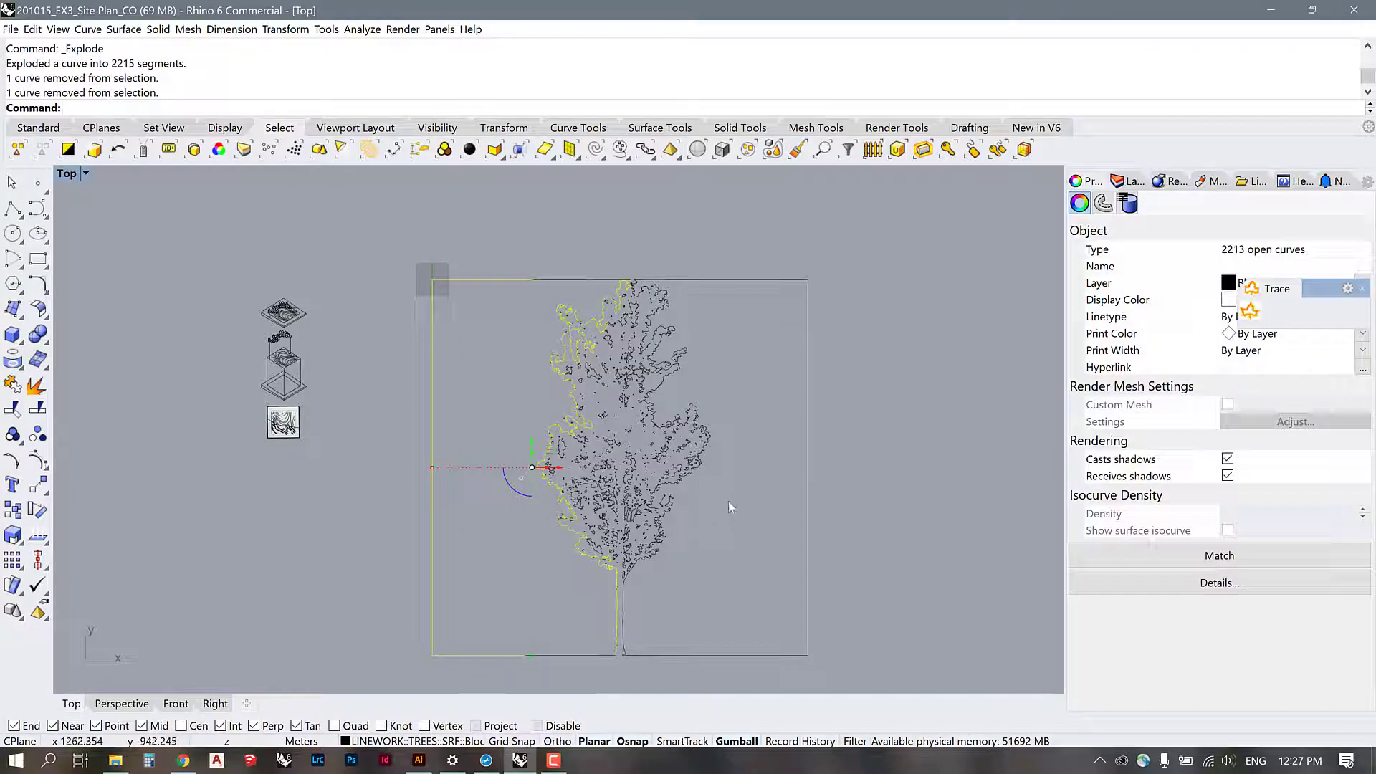
pyautogui.write('J')
pyautogui.press('Return')
# Step: Delete the left half of the rectangular frame, including the segments beside the tree, and check the tree's left outline
pyautogui.click(514, 282)
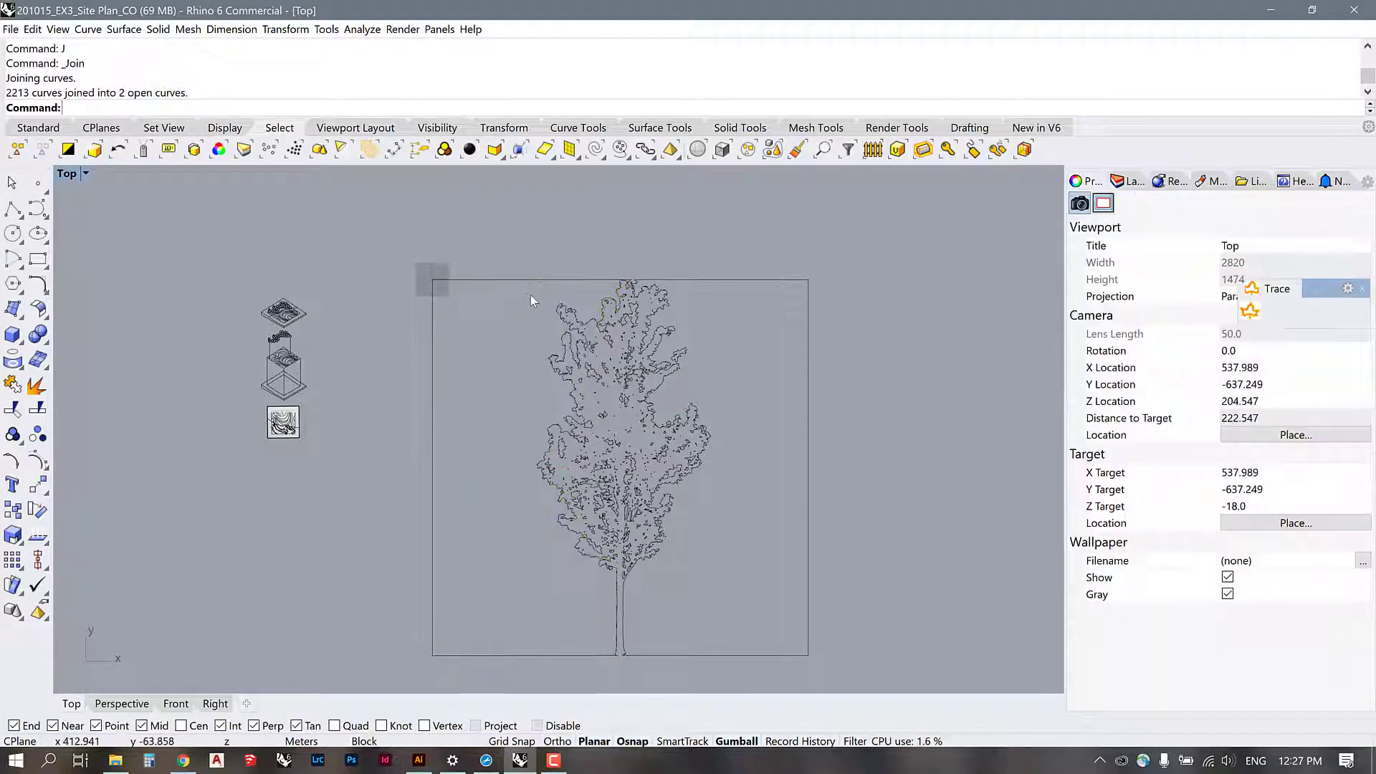
pyautogui.press('Delete')
pyautogui.click(578, 278)
pyautogui.press('Delete')
pyautogui.click(615, 604)
pyautogui.click(716, 267)
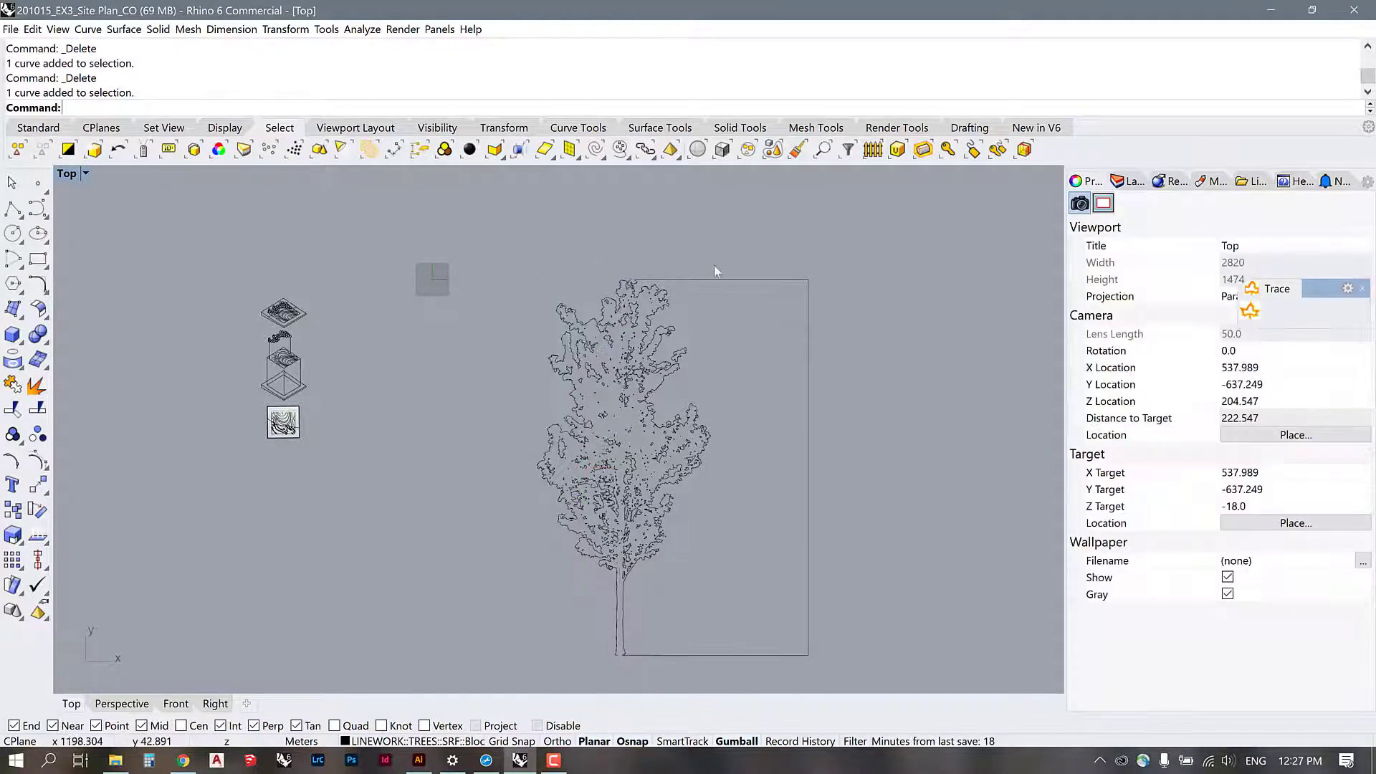
# Step: Explode the right frame-and-tree curve, exclude the top and bottom frame segments touching the tree, and join the remaining segments
pyautogui.click(715, 280)
pyautogui.write('X')
pyautogui.press('Return')
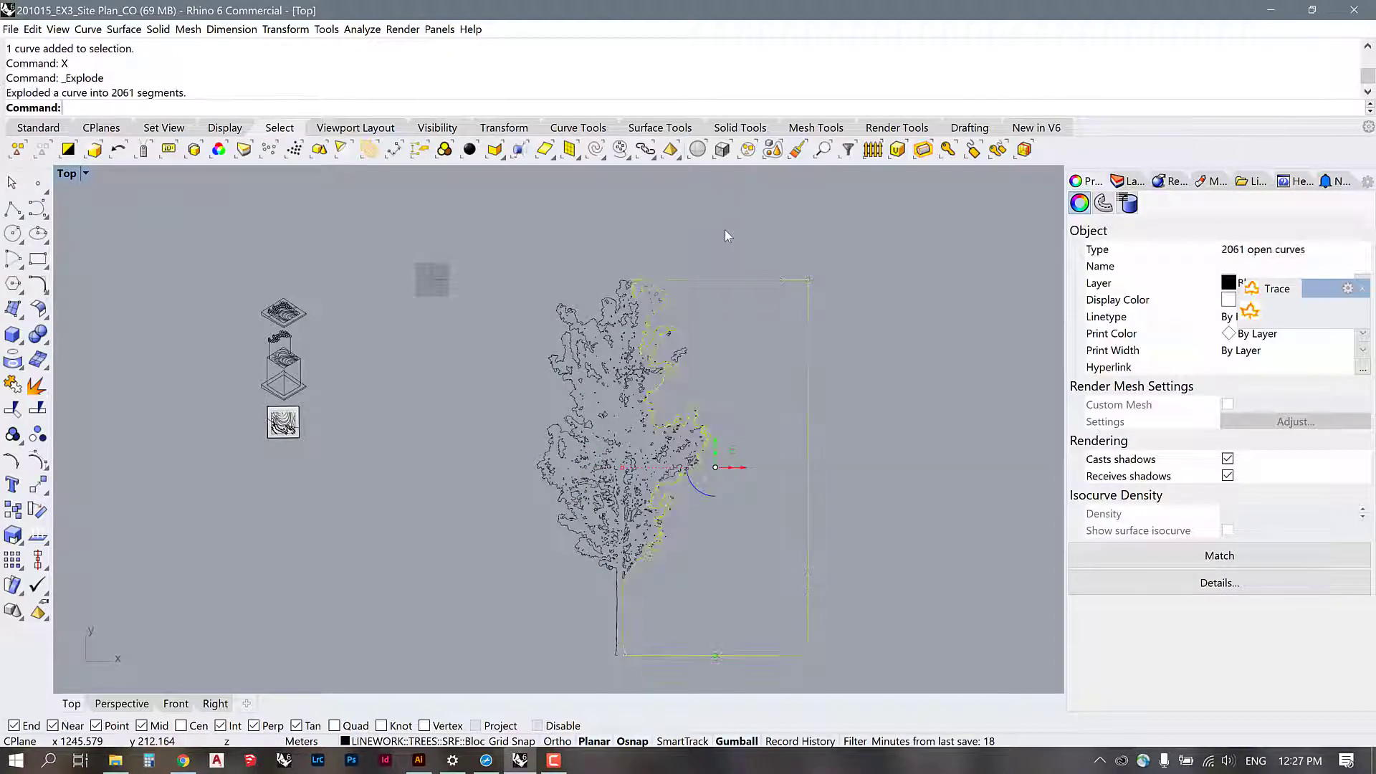
pyautogui.keyDown('ctrl'); pyautogui.click(674, 281); pyautogui.keyUp('ctrl')
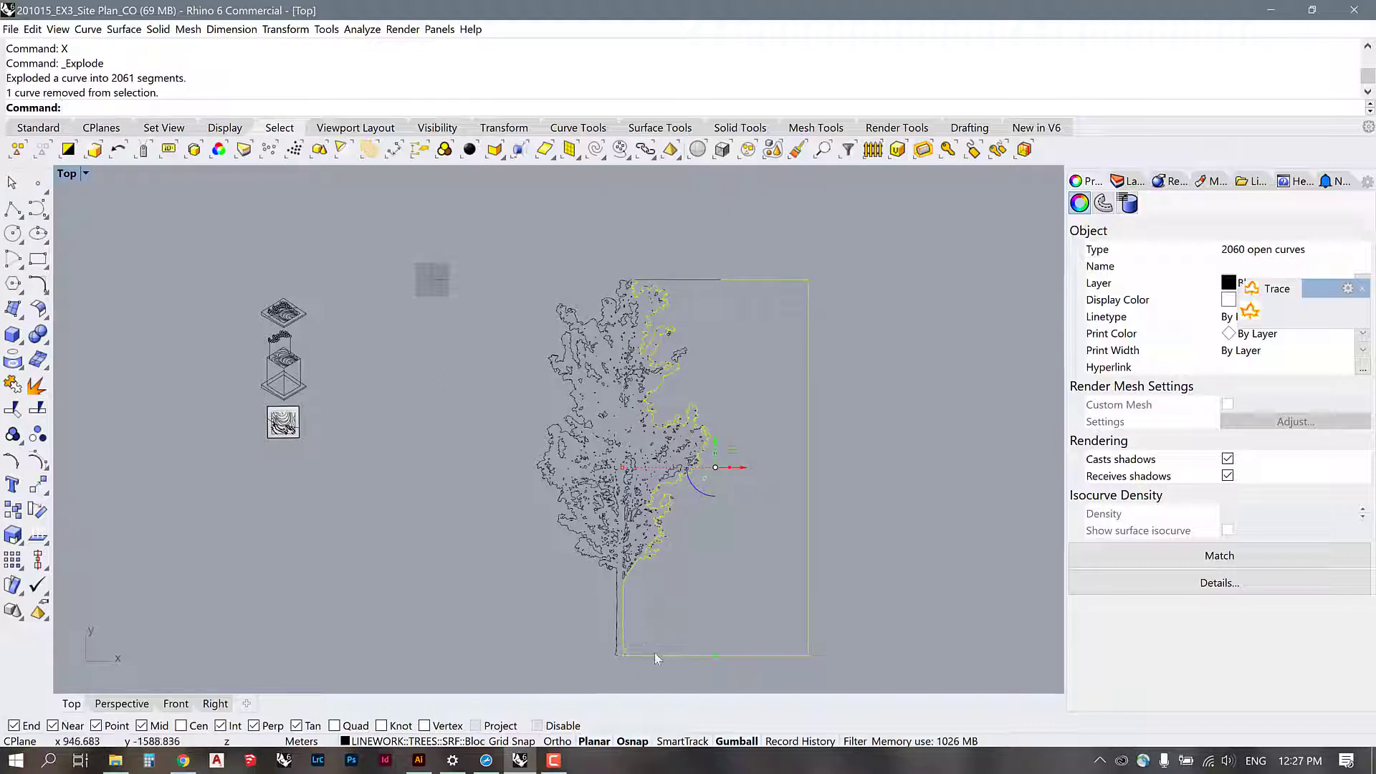
pyautogui.keyDown('ctrl'); pyautogui.click(655, 655); pyautogui.keyUp('ctrl')
pyautogui.write('J')
pyautogui.press('Return')
# Step: Delete the right half of the rectangular frame along with the leftover bottom segment beside the trunk
pyautogui.press('Delete')
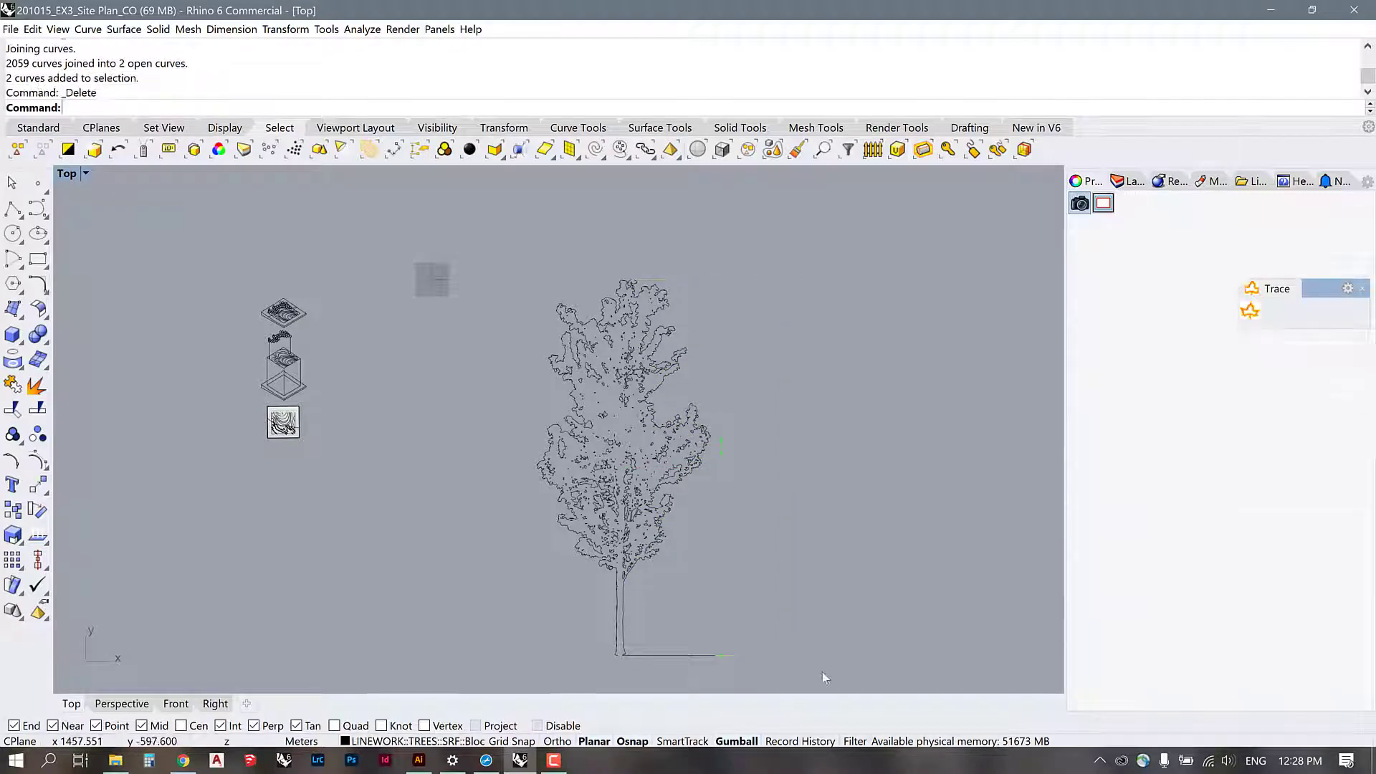
pyautogui.moveTo(732, 663); pyautogui.dragTo(673, 629)
pyautogui.press('Delete')
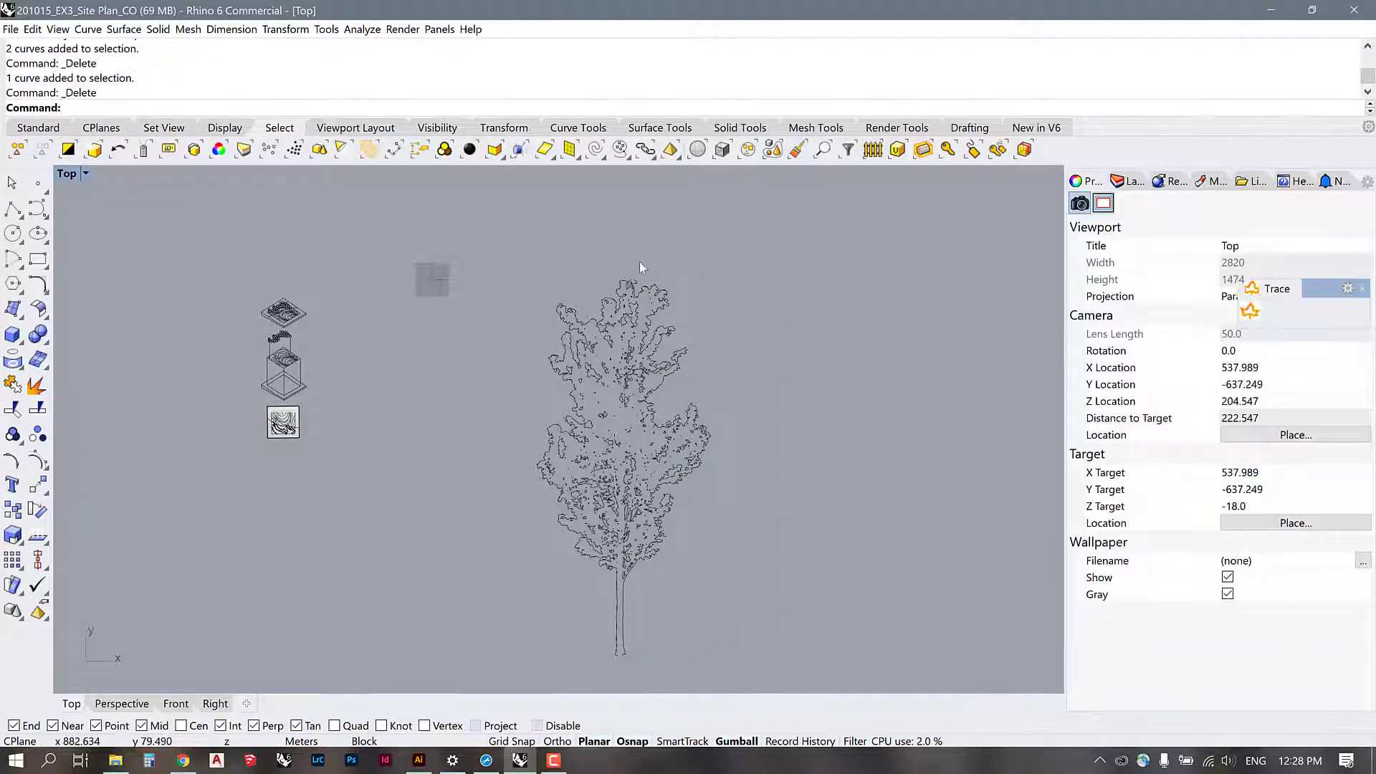
# Step: Close the gap at the treetop by moving the left outline's end point onto the right outline's end, and join the two curves
pyautogui.scroll(10, 637, 264)
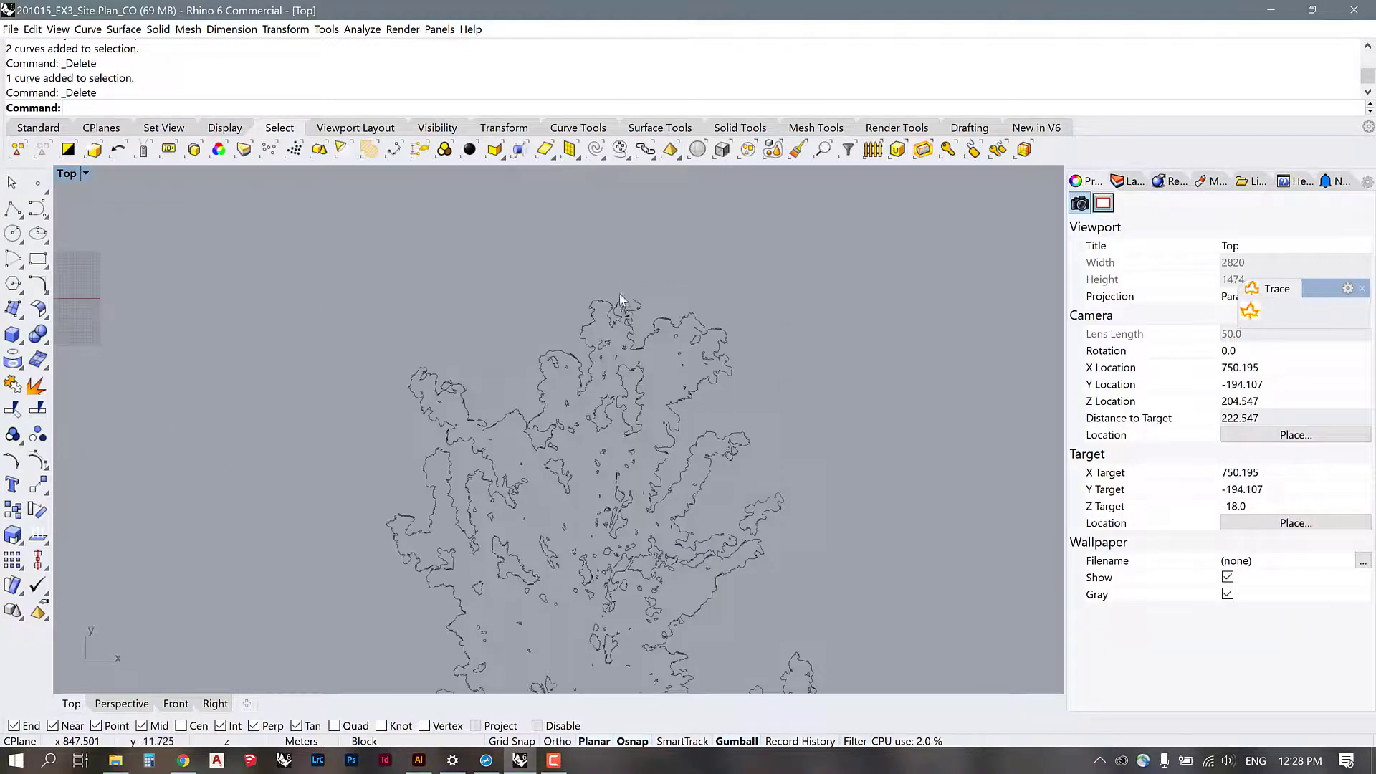
pyautogui.click(704, 385)
pyautogui.keyDown('shift'); pyautogui.click(548, 379); pyautogui.keyUp('shift')
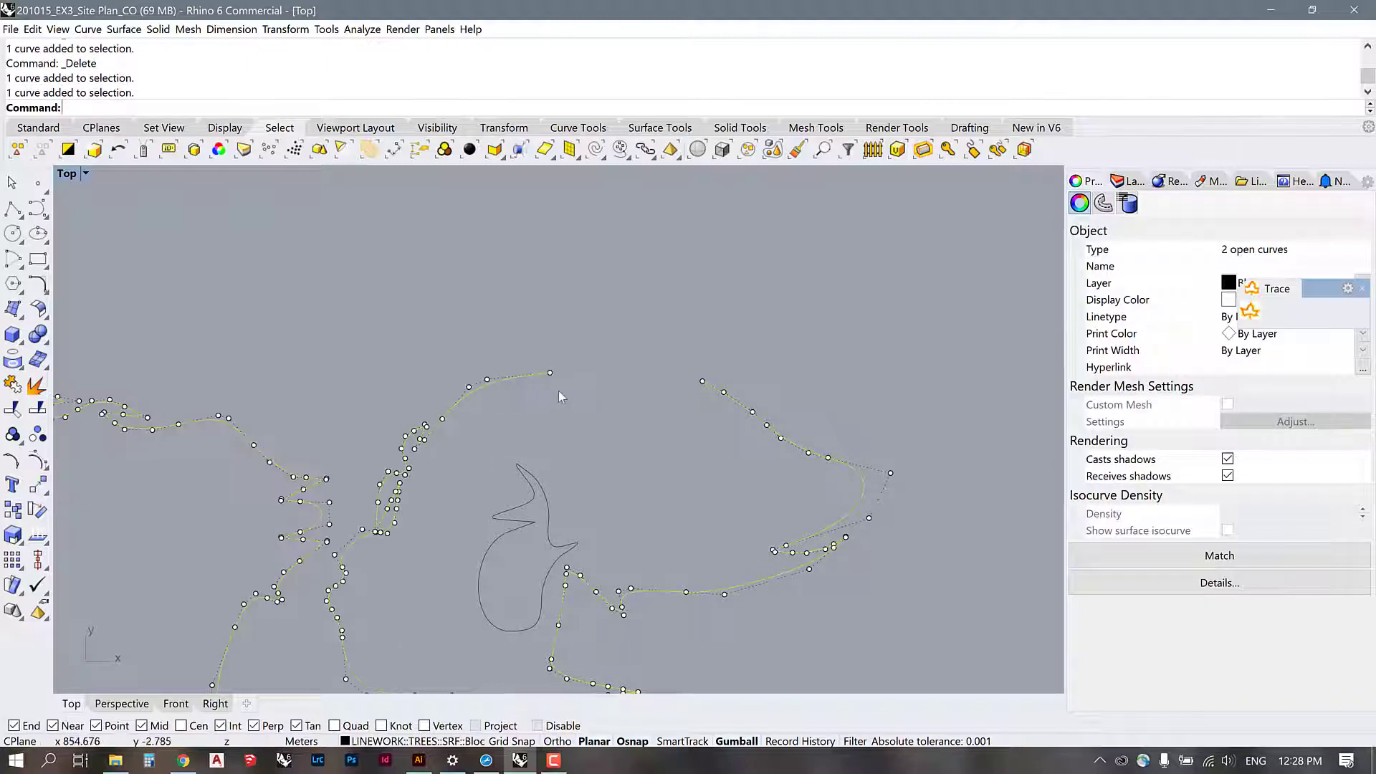
pyautogui.moveTo(549, 374); pyautogui.dragTo(644, 349)
pyautogui.press('Escape')
pyautogui.press('Escape')
pyautogui.write('J')
pyautogui.press('Return')
# Step: Close the tree outline at the trunk's base by moving its left end point onto the right end point
pyautogui.scroll(-5, 643, 260)
pyautogui.scroll(-10, 642, 270)
pyautogui.scroll(-6, 614, 361)
pyautogui.scroll(8, 620, 530)
pyautogui.scroll(-4, 609, 489)
pyautogui.scroll(8, 615, 573)
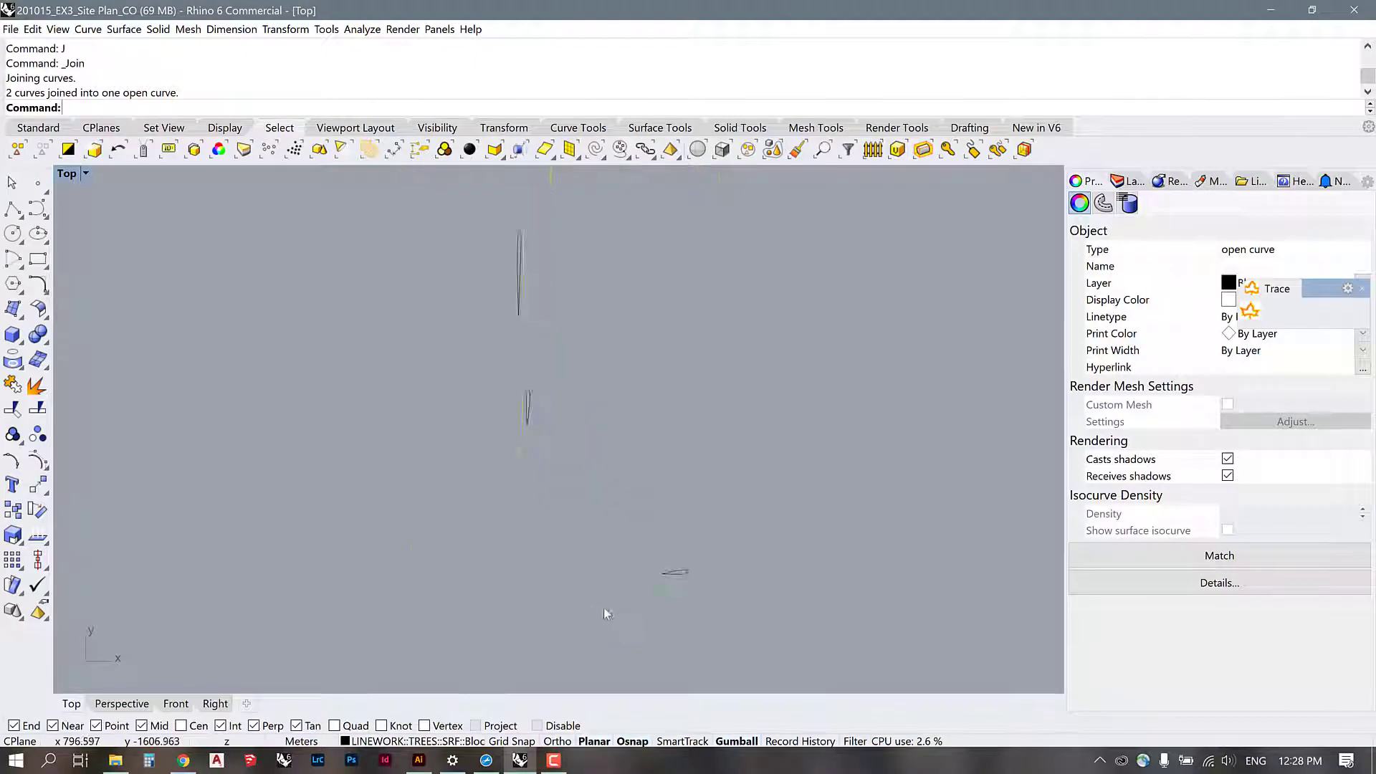
pyautogui.click(685, 588)
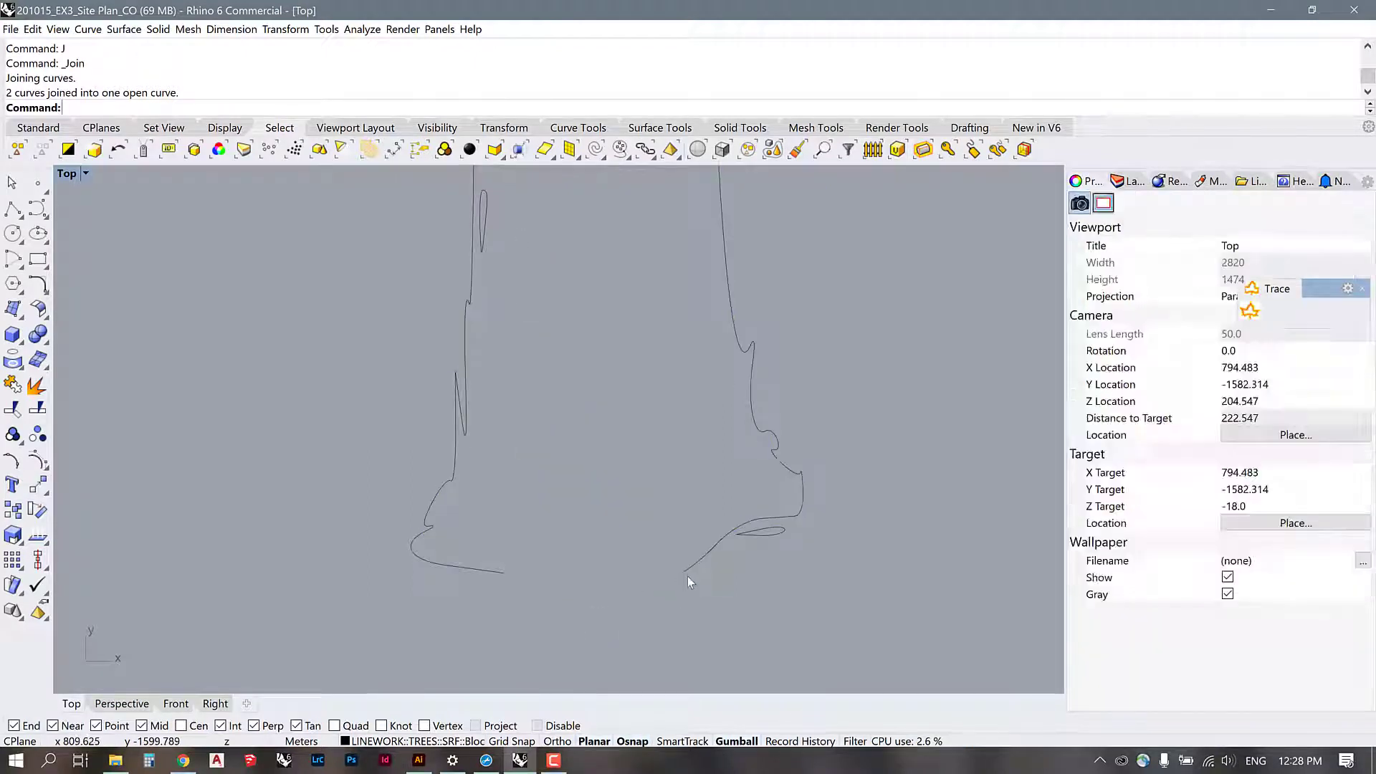
pyautogui.click(505, 573)
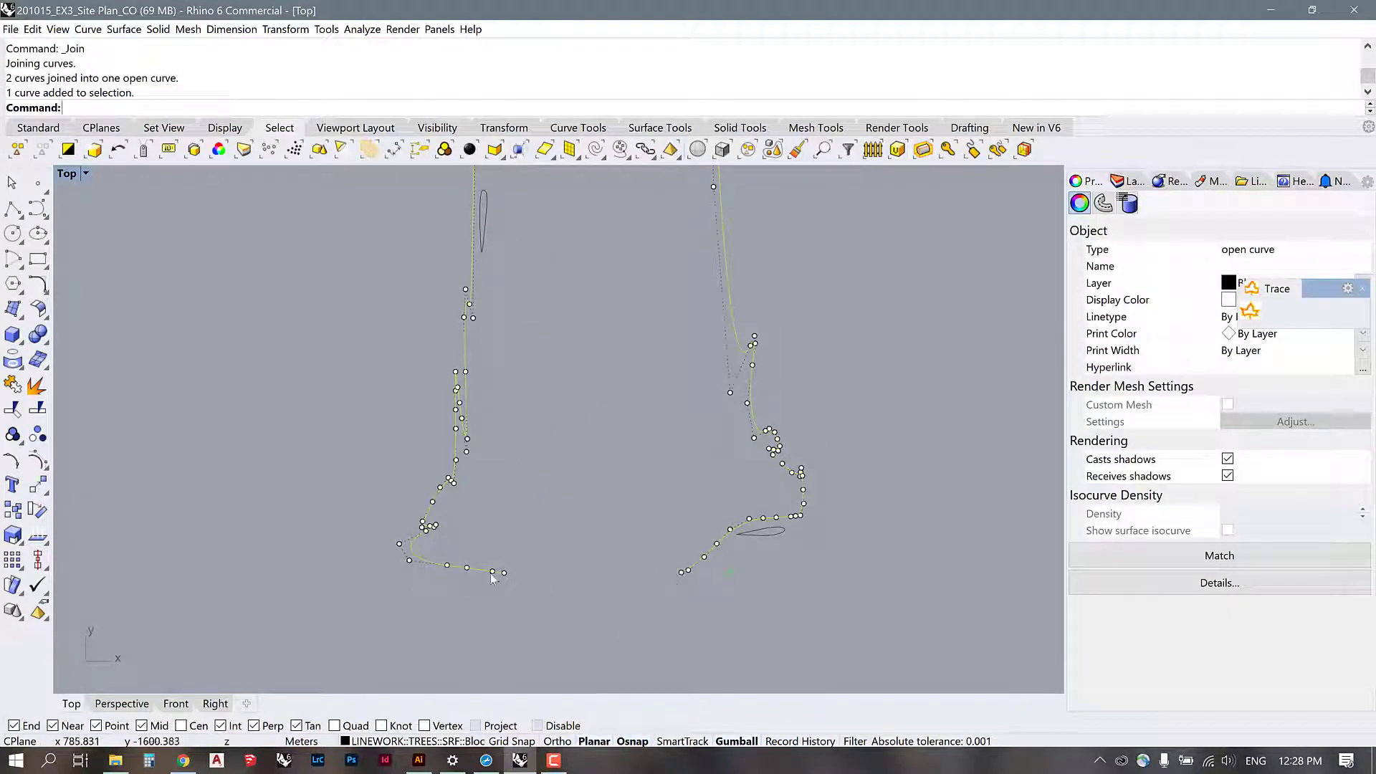
pyautogui.click(504, 574)
pyautogui.moveTo(504, 573); pyautogui.dragTo(703, 591)
pyautogui.click(729, 583)
pyautogui.click(638, 573)
# Step: Move the closed tree outline horizontally away from the small interior leaf curves so it stands beside them
pyautogui.scroll(-10, 597, 514)
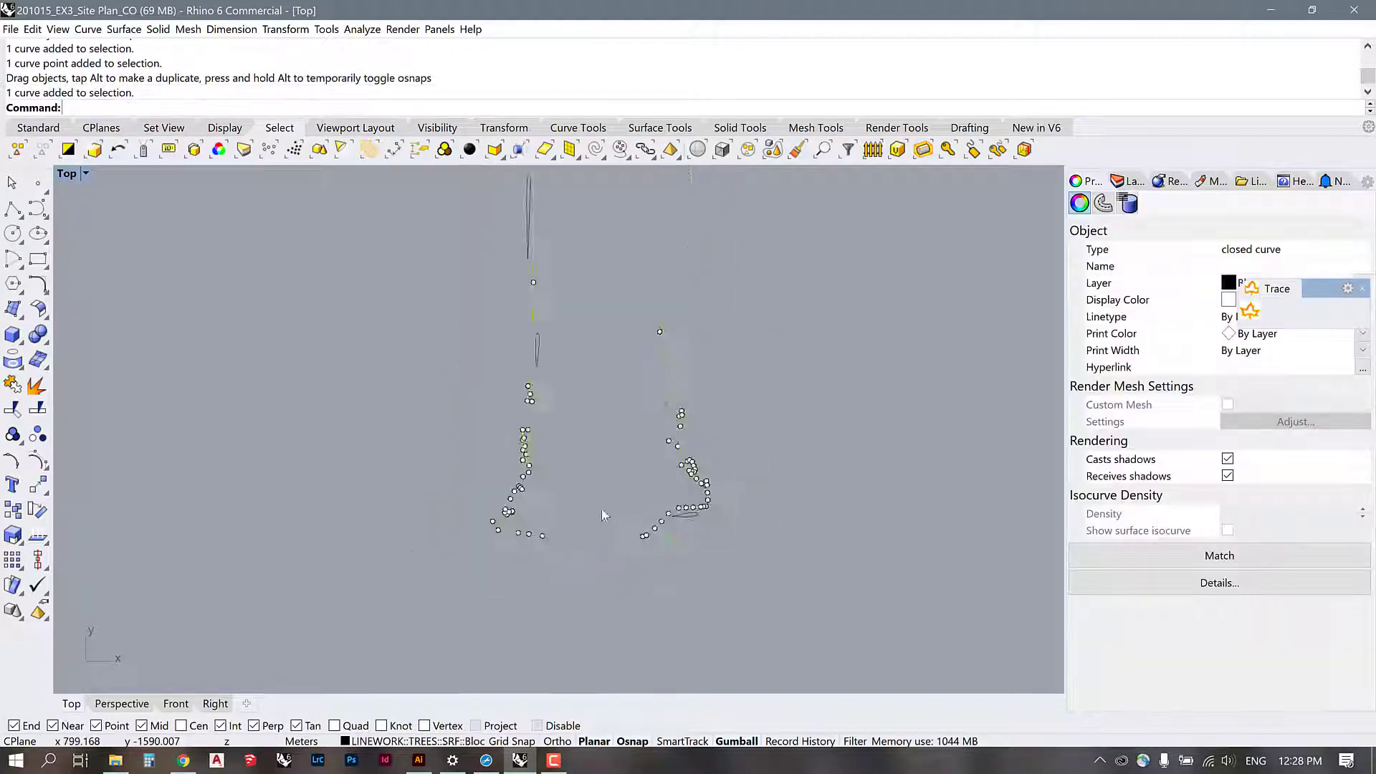
pyautogui.scroll(-5, 550, 524)
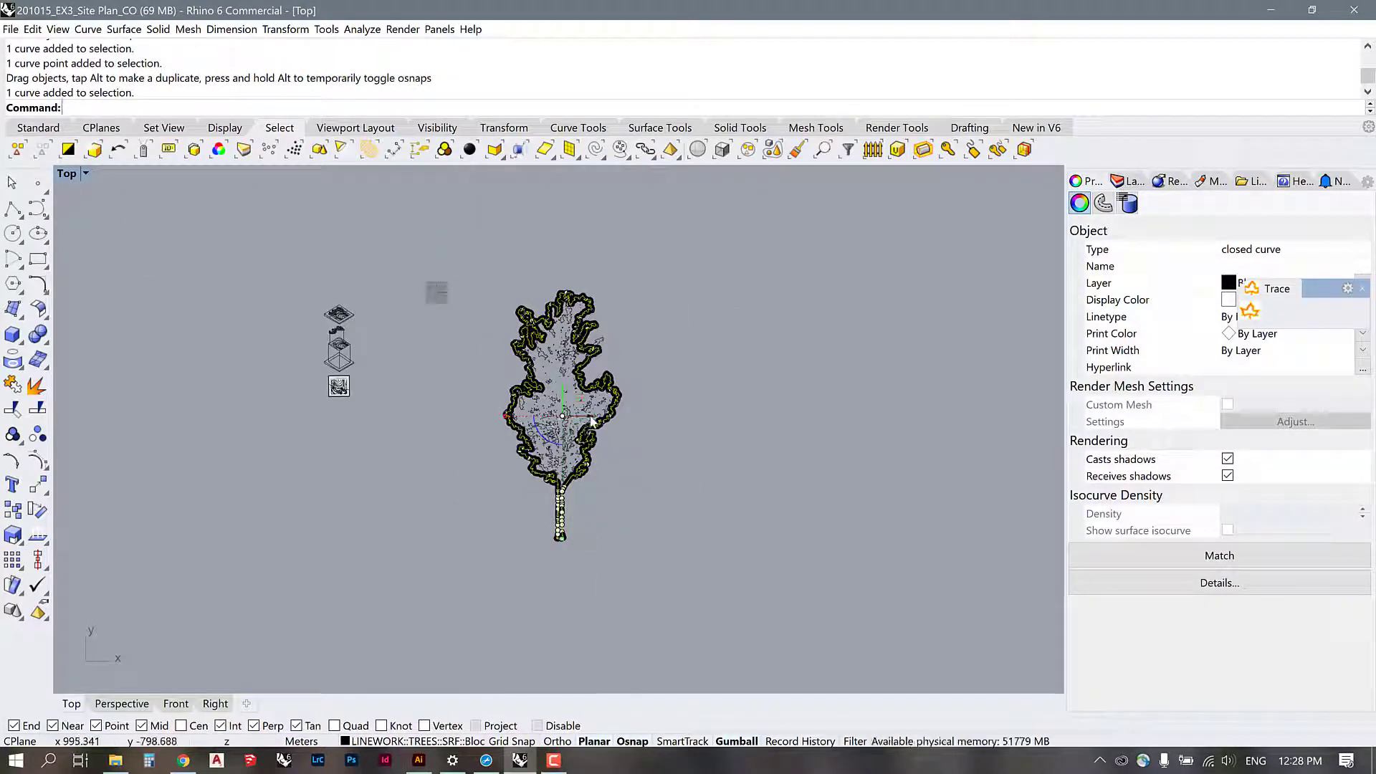
pyautogui.moveTo(593, 422); pyautogui.dragTo(747, 422)
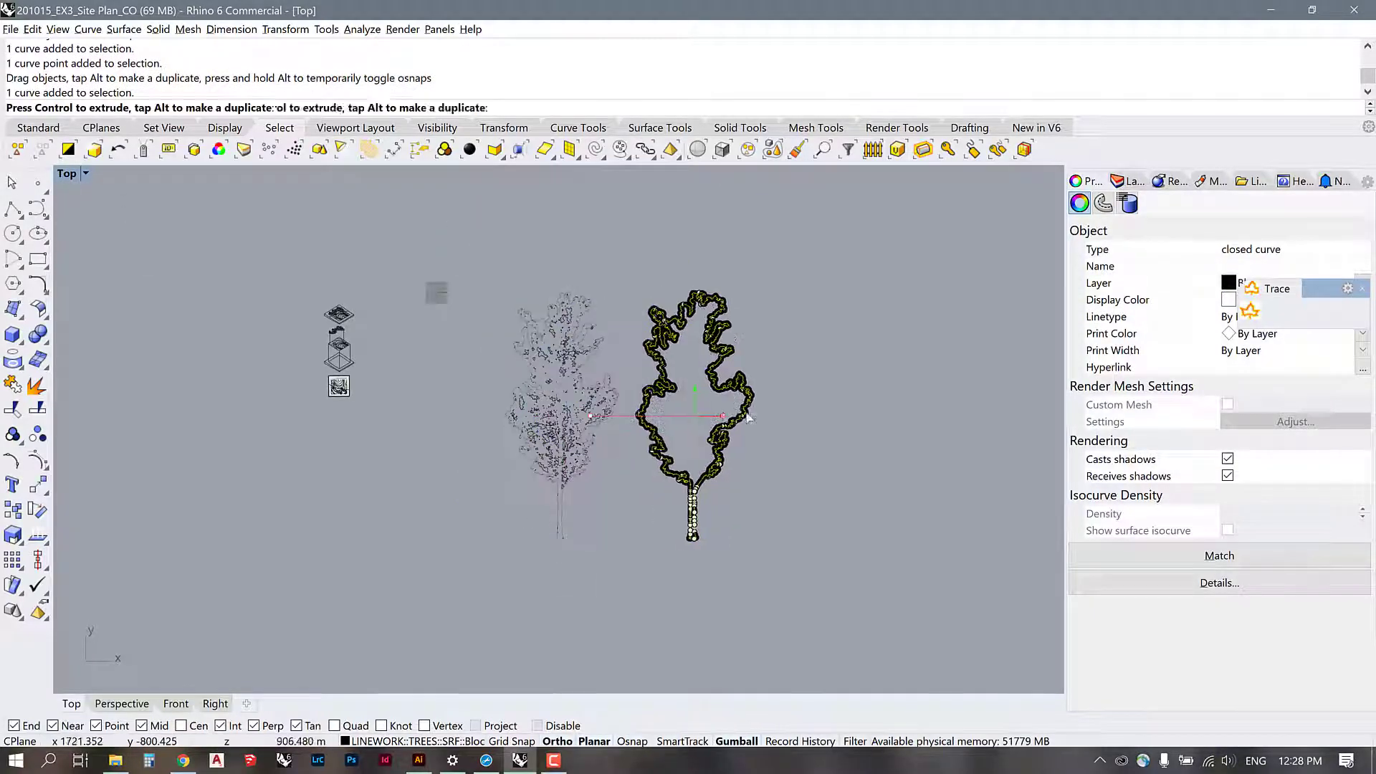
pyautogui.click(884, 440)
# Step: Shift the control point of the sharp spike crossing the outline on the right-hand branch inward to remove the self-intersection
pyautogui.scroll(10, 781, 426)
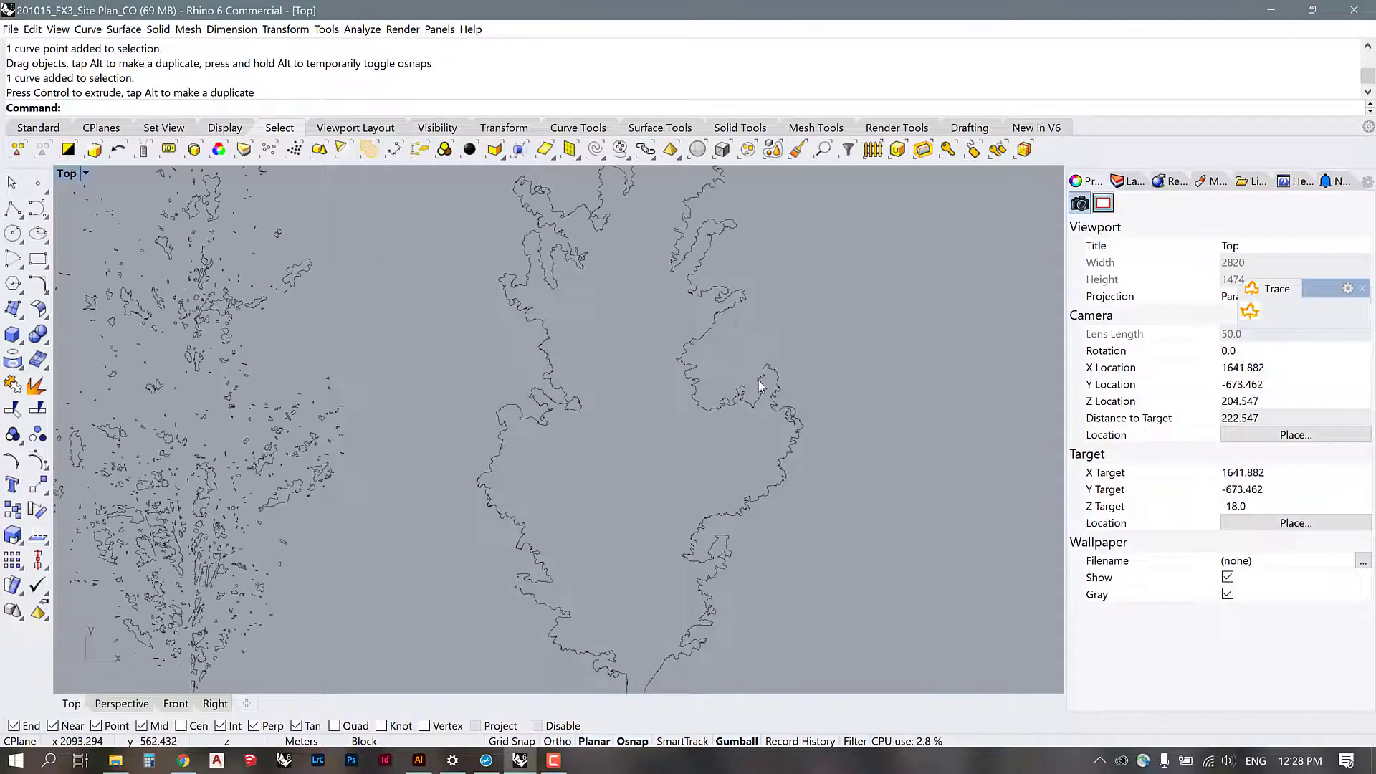
pyautogui.scroll(5, 741, 415)
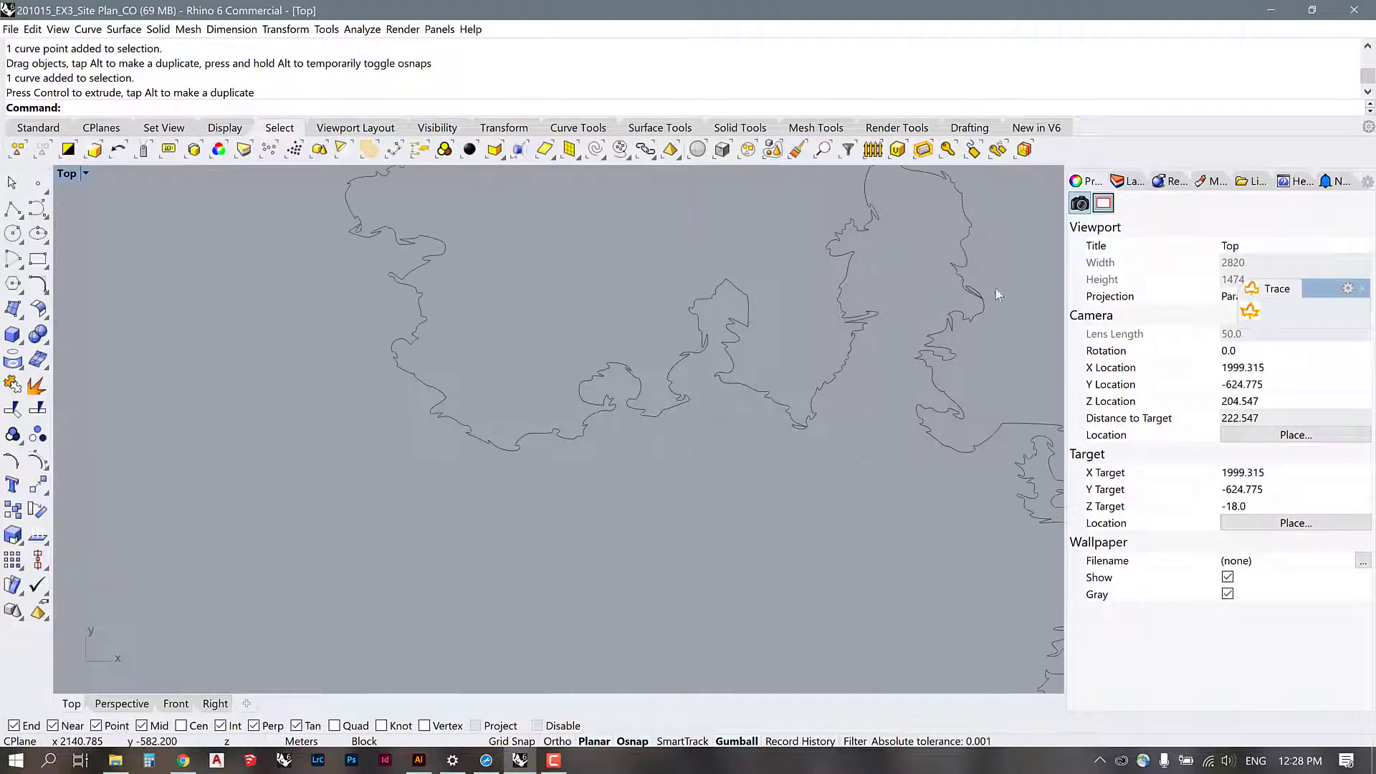
pyautogui.scroll(8, 975, 337)
pyautogui.click(905, 387)
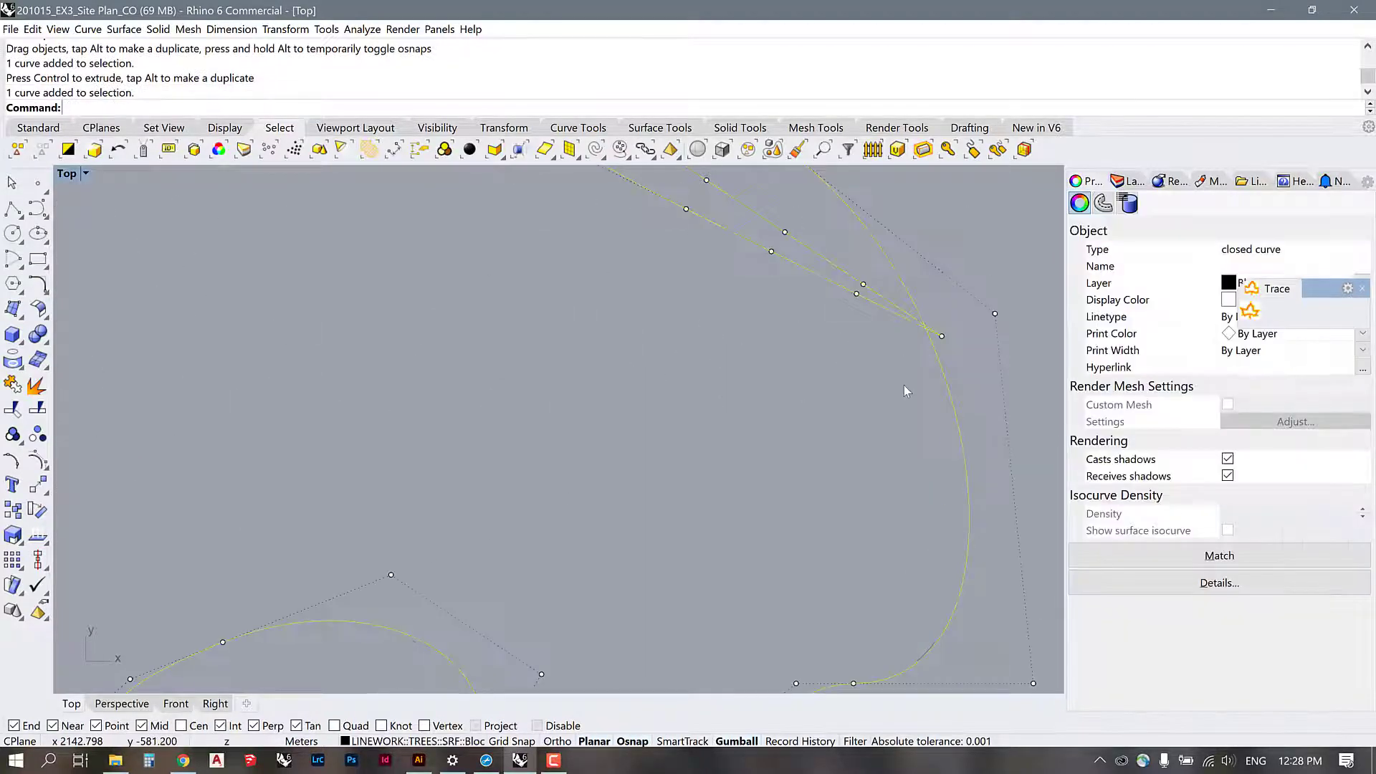
pyautogui.scroll(-8, 904, 385)
pyautogui.click(920, 363)
pyautogui.moveTo(920, 363); pyautogui.dragTo(899, 367)
pyautogui.scroll(-7, 823, 370)
pyautogui.press('Escape')
pyautogui.press('Escape')
# Step: Examine the right side of the tree outline closely for further self-intersecting spikes
pyautogui.scroll(-11, 924, 416)
pyautogui.scroll(7, 876, 263)
pyautogui.scroll(-3, 824, 305)
pyautogui.scroll(9, 764, 434)
pyautogui.scroll(-9, 721, 415)
pyautogui.scroll(-6, 794, 387)
pyautogui.scroll(5, 732, 514)
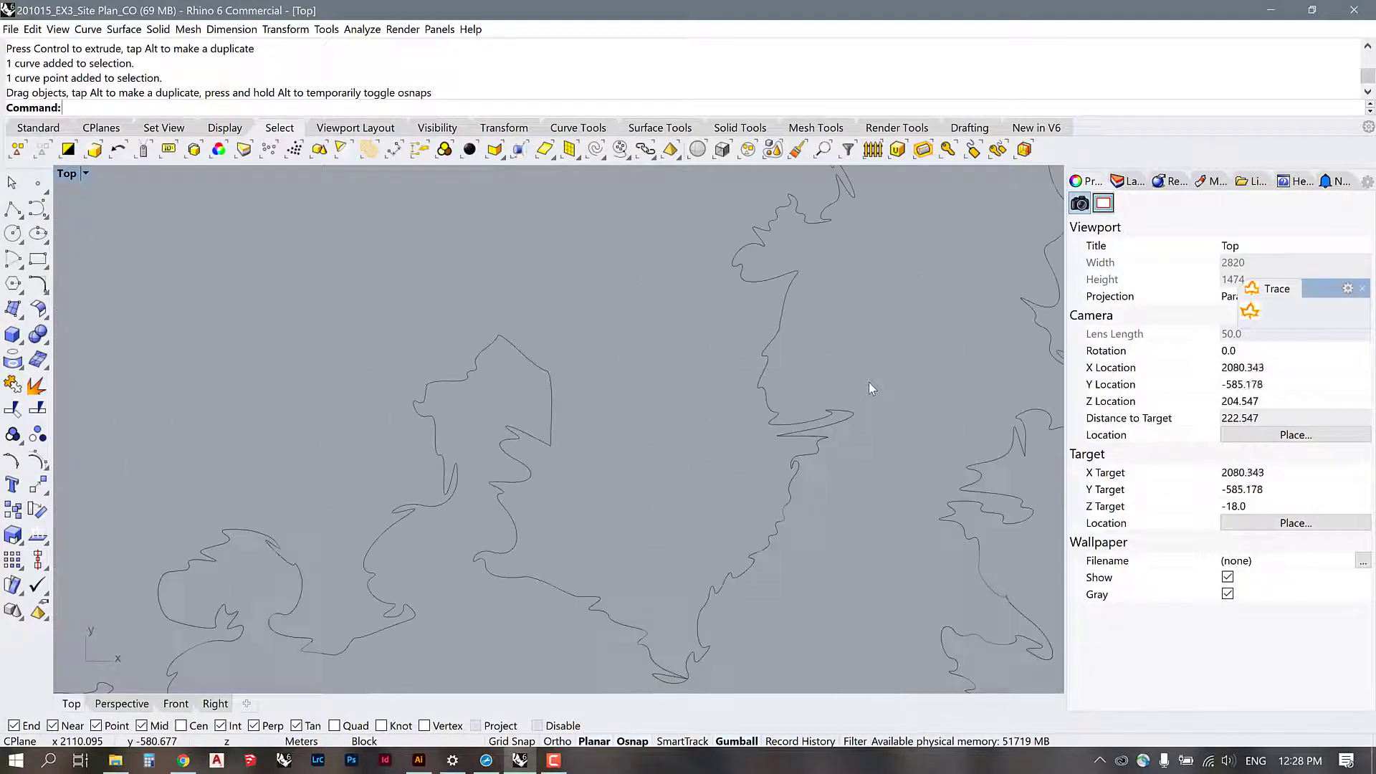
pyautogui.scroll(-3, 789, 423)
pyautogui.scroll(3, 700, 498)
pyautogui.scroll(-3, 860, 513)
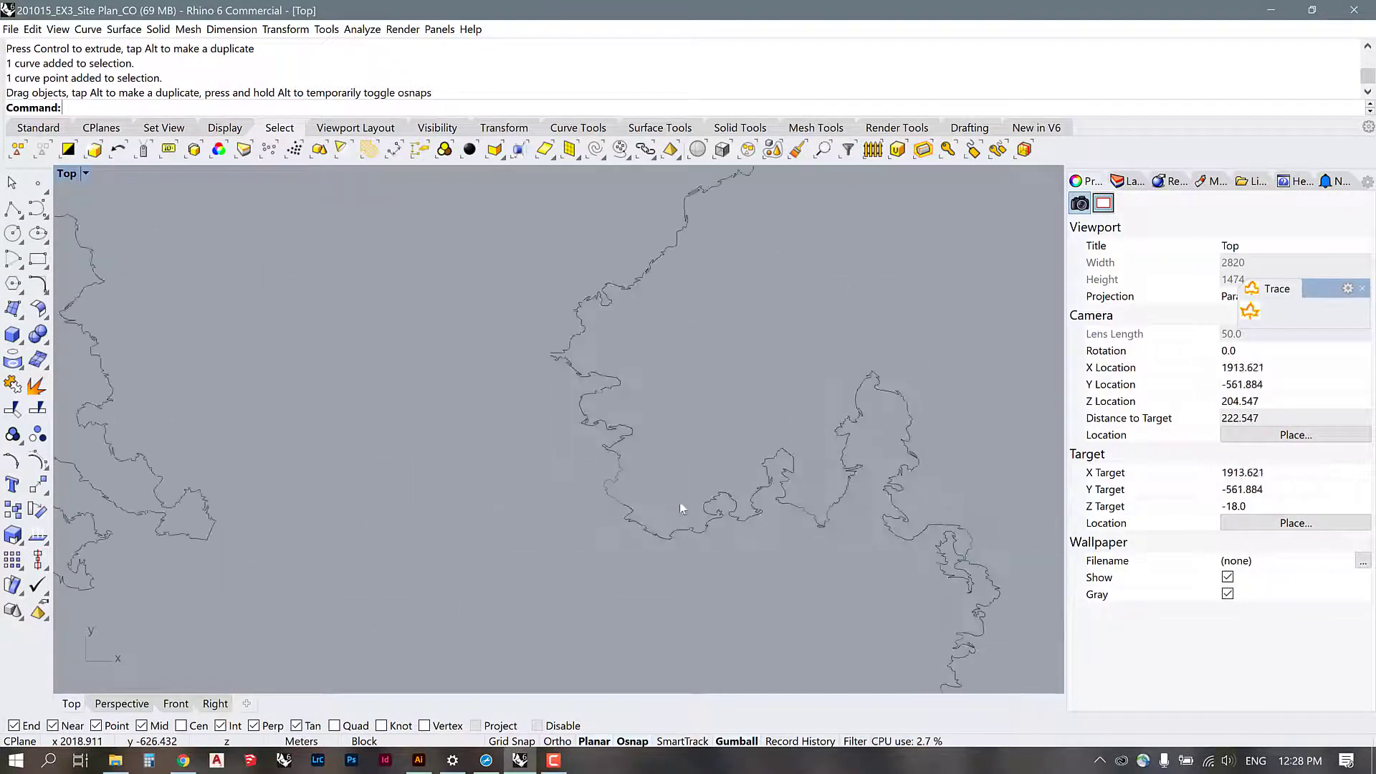
pyautogui.scroll(4, 667, 495)
pyautogui.scroll(2, 663, 529)
pyautogui.scroll(-6, 690, 556)
pyautogui.scroll(3, 660, 471)
pyautogui.scroll(5, 741, 415)
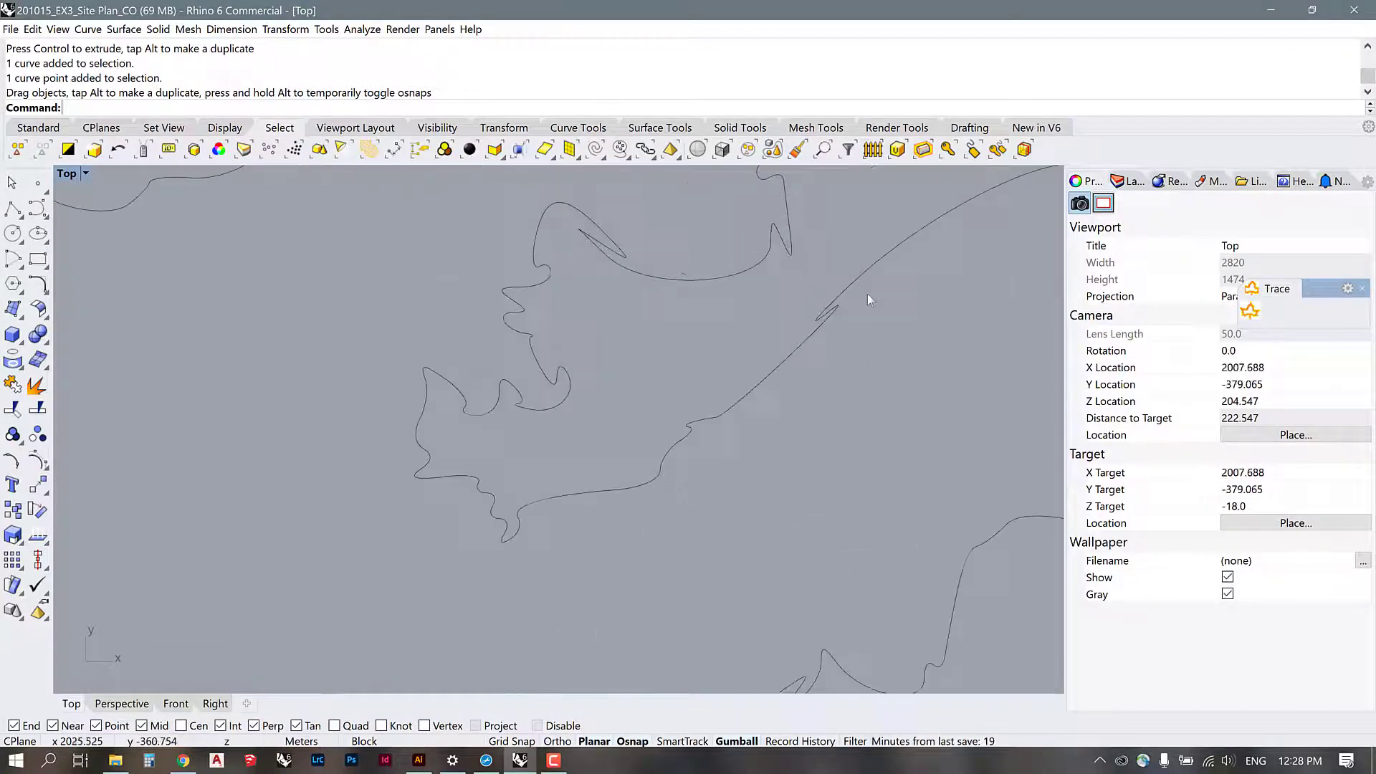
pyautogui.scroll(-5, 890, 329)
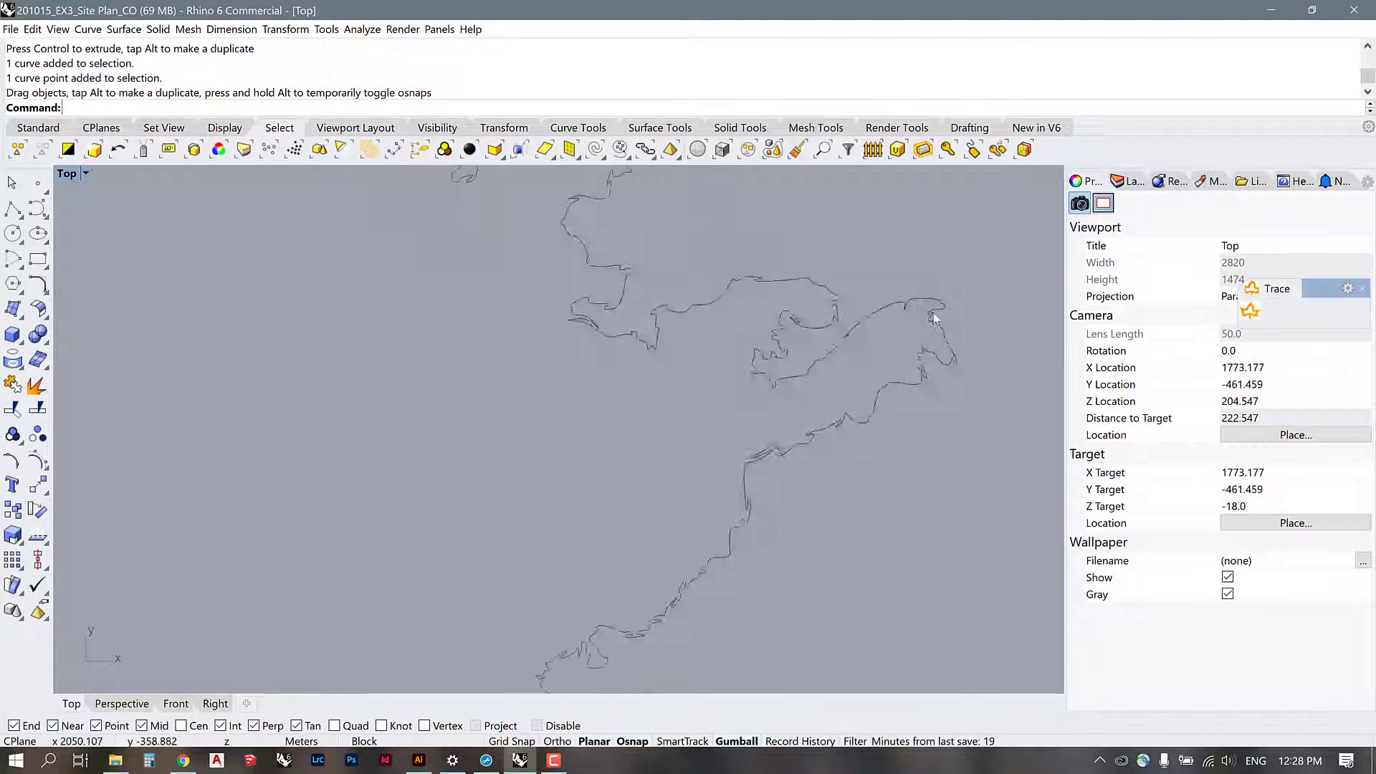
# Step: Try to move a control point at the overlapping tip of the upper right branch, and undo the move
pyautogui.scroll(4, 884, 324)
pyautogui.click(760, 417)
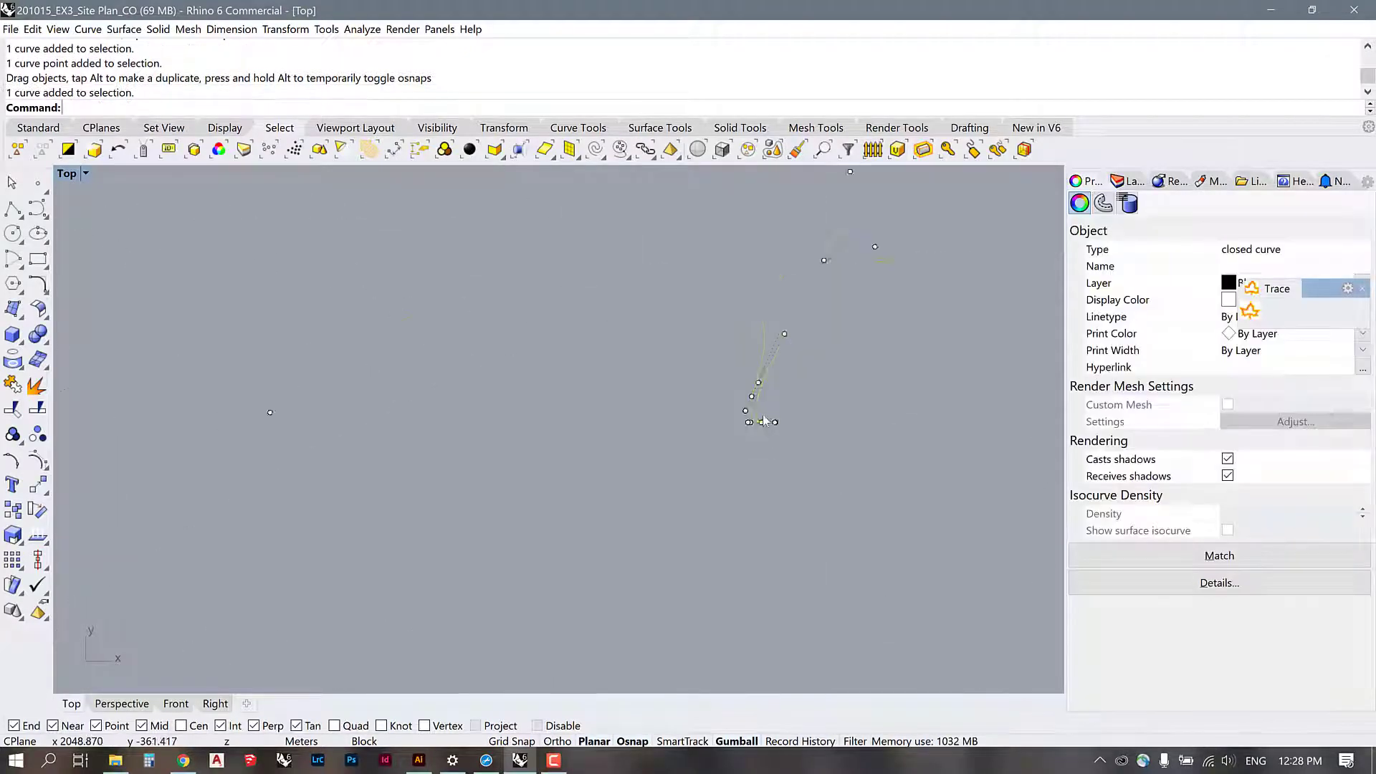
pyautogui.scroll(2, 765, 420)
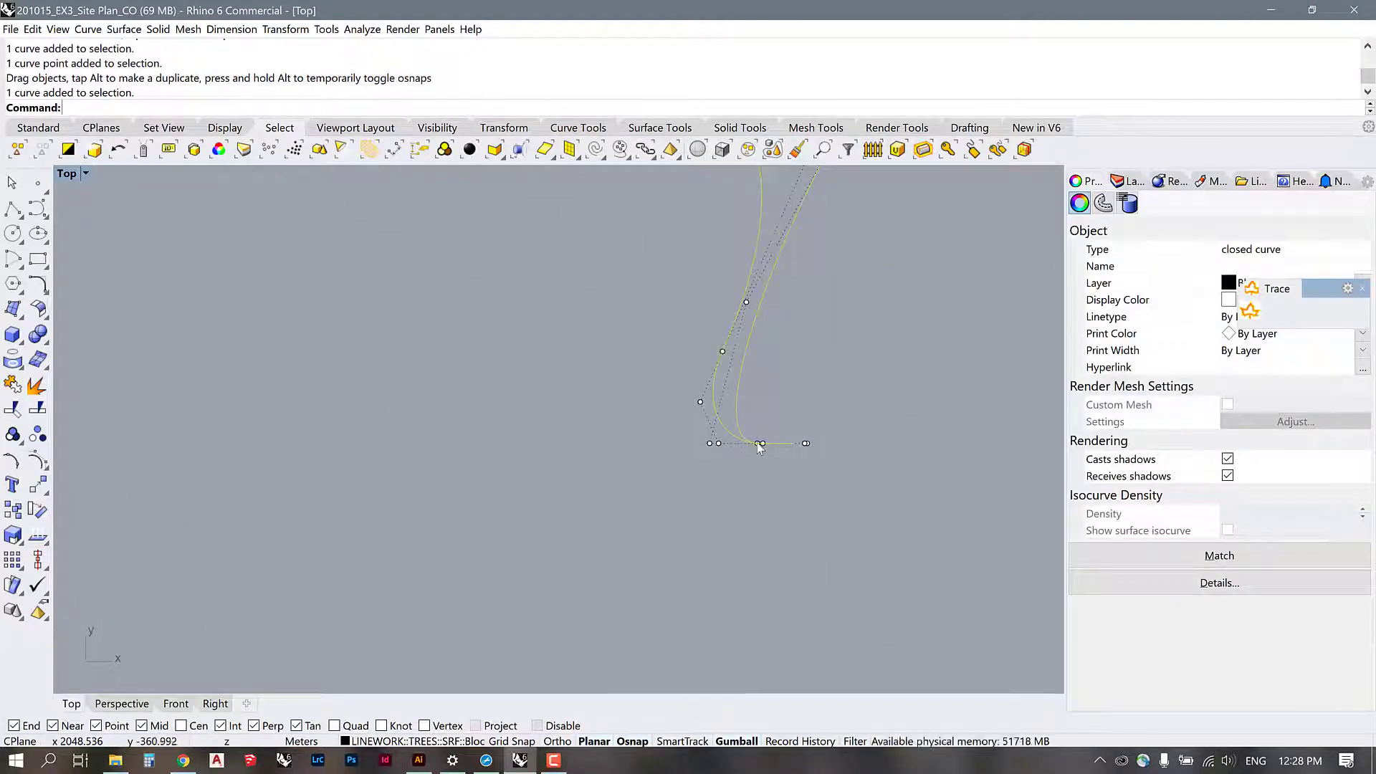
pyautogui.moveTo(758, 444); pyautogui.dragTo(767, 419)
pyautogui.hotkey('ctrl', 'z')
pyautogui.press('Escape')
# Step: Create a planar surface from the closed tree outline, accepting curve boolean processing for the self-intersections
pyautogui.scroll(-10, 775, 411)
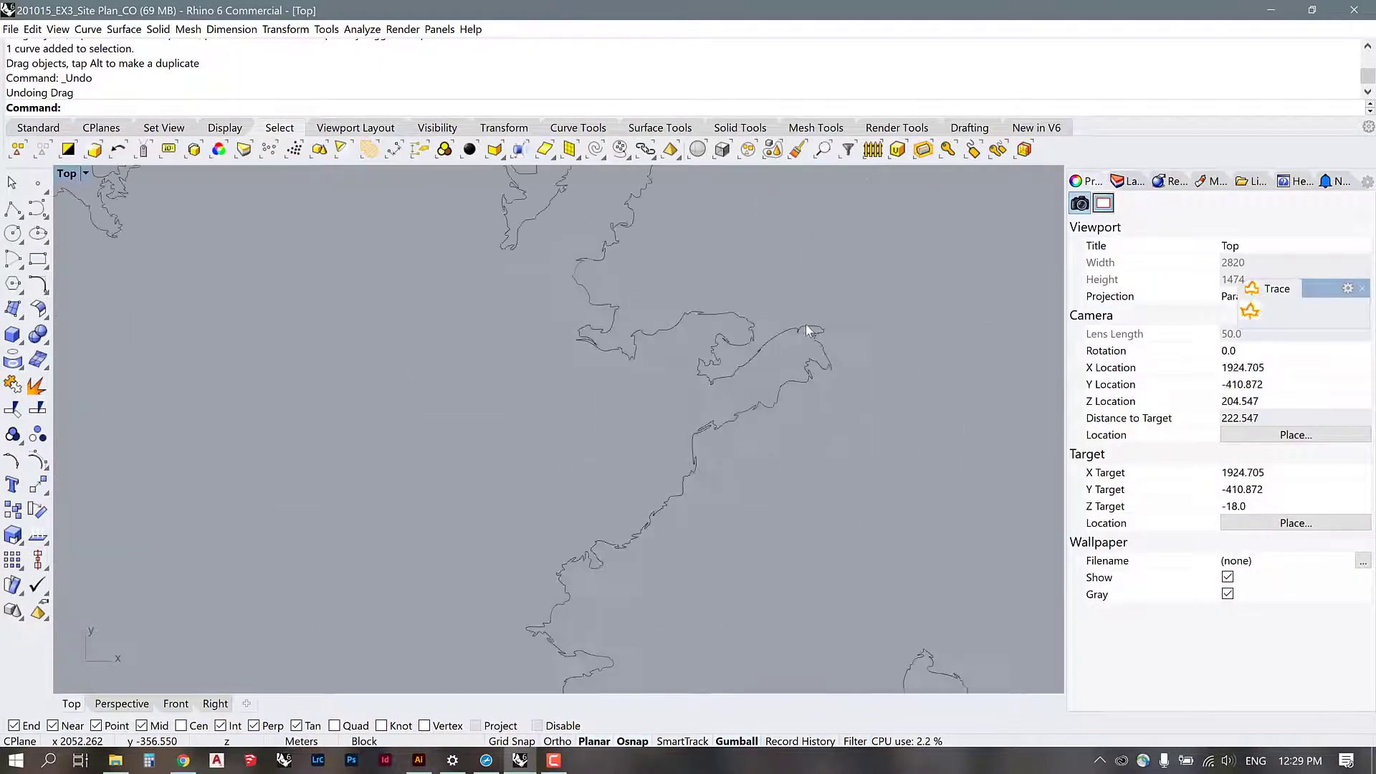
pyautogui.scroll(10, 858, 354)
pyautogui.click(730, 375)
pyautogui.click(24, 320)
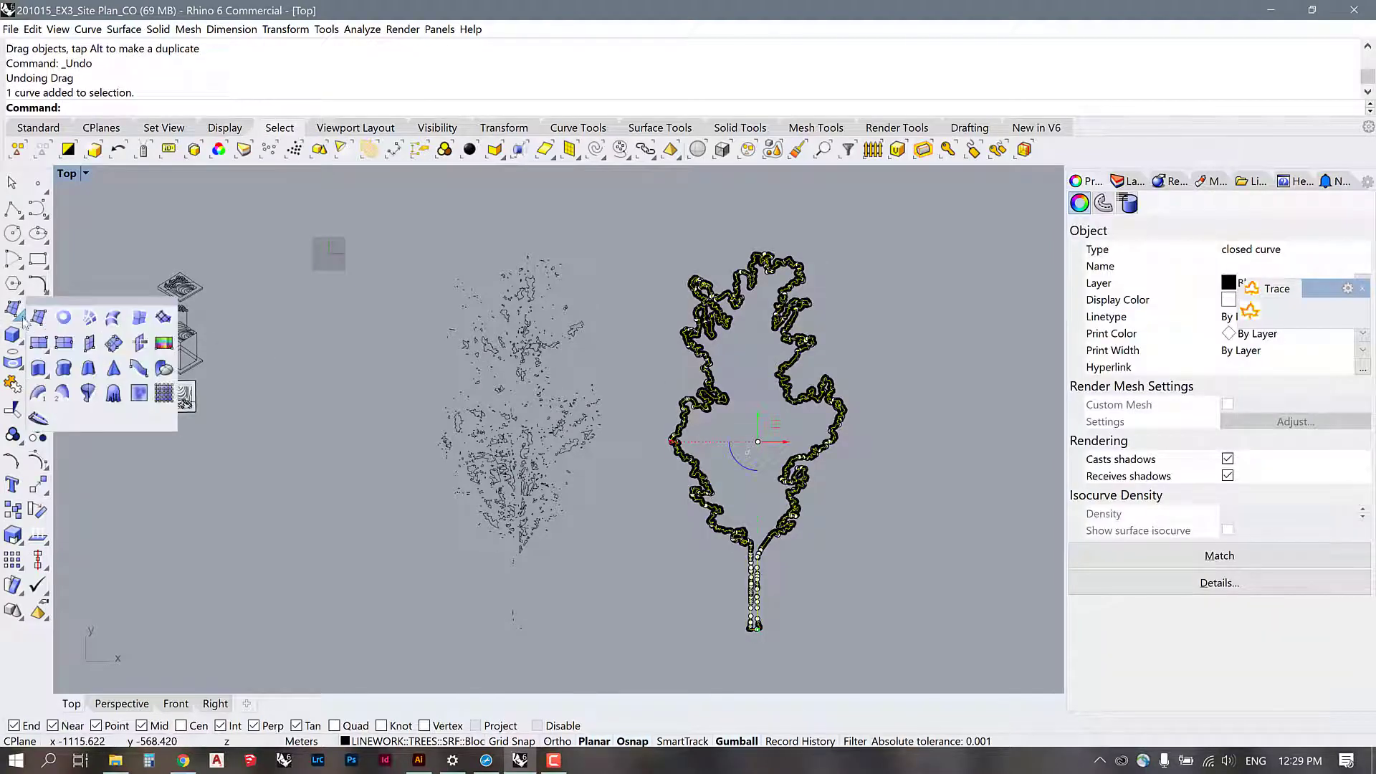
pyautogui.click(64, 317)
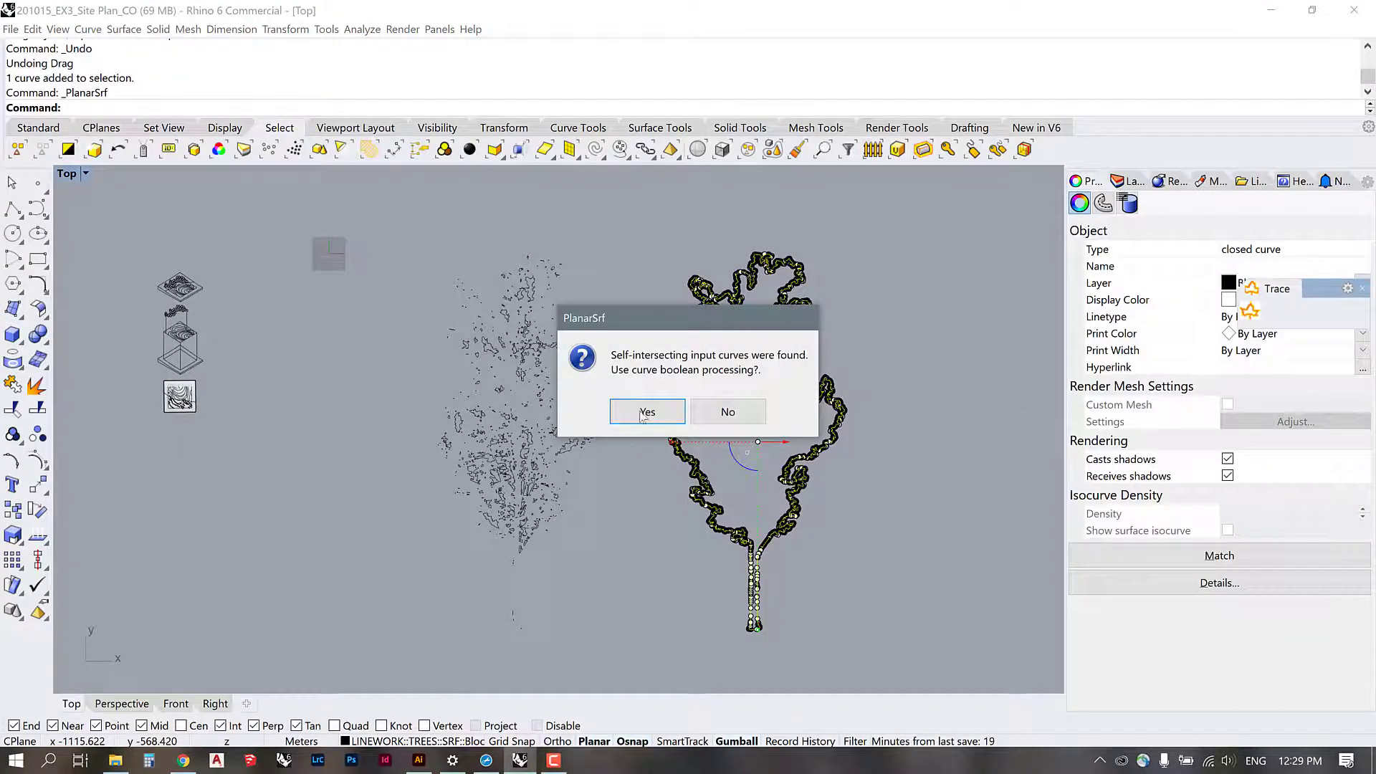
pyautogui.click(647, 413)
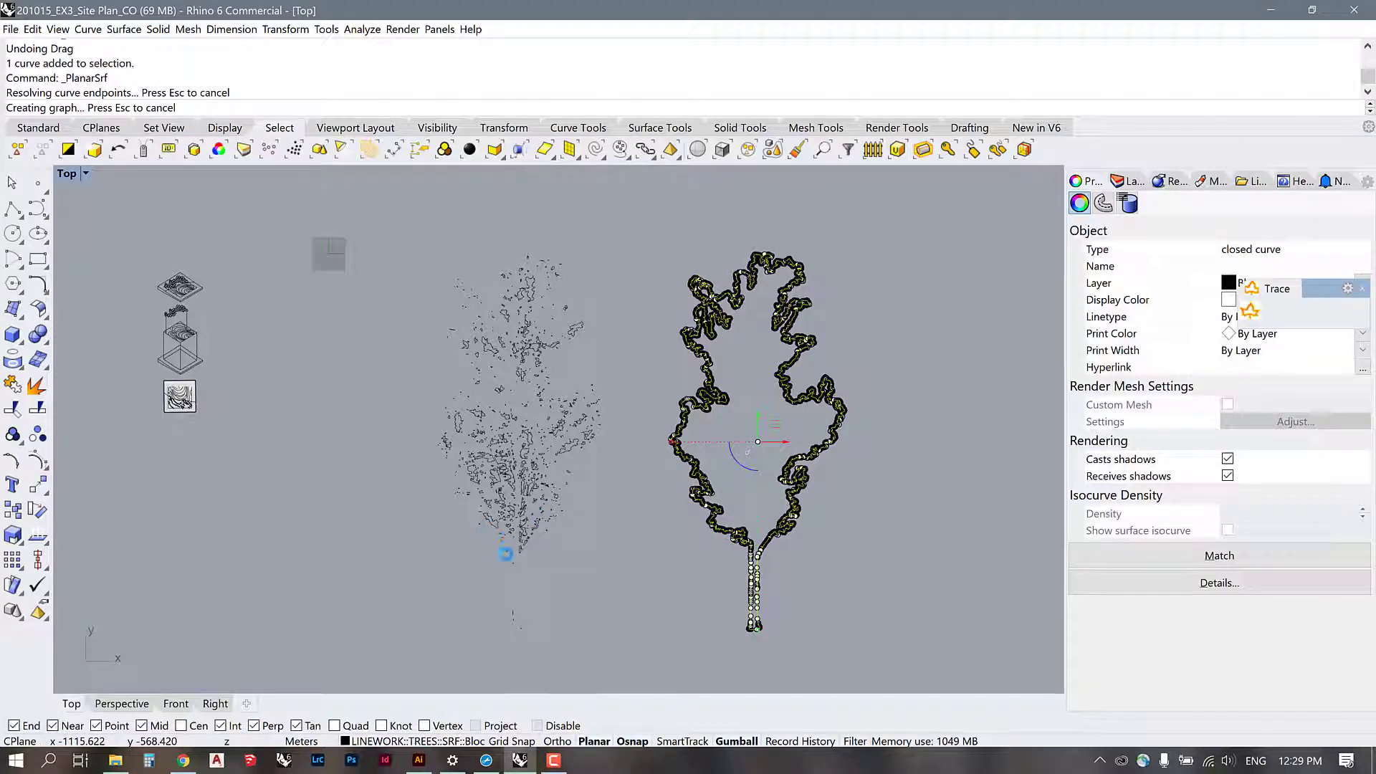
# Step: Switch to Chrome to read the Trace plug-in review about preparing the bitmap in an editor, and return to the Illustrator tree document
pyautogui.click(184, 760)
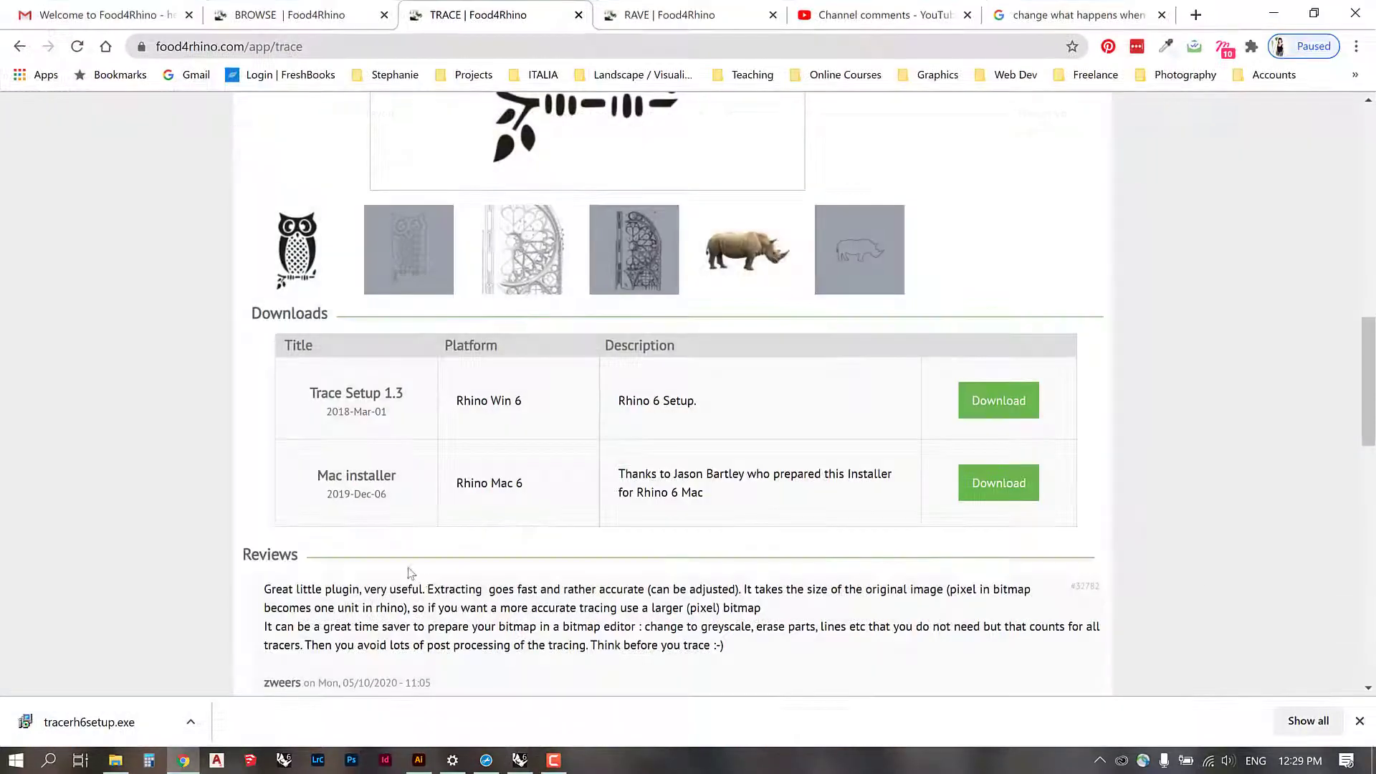
pyautogui.scroll(-3, 515, 474)
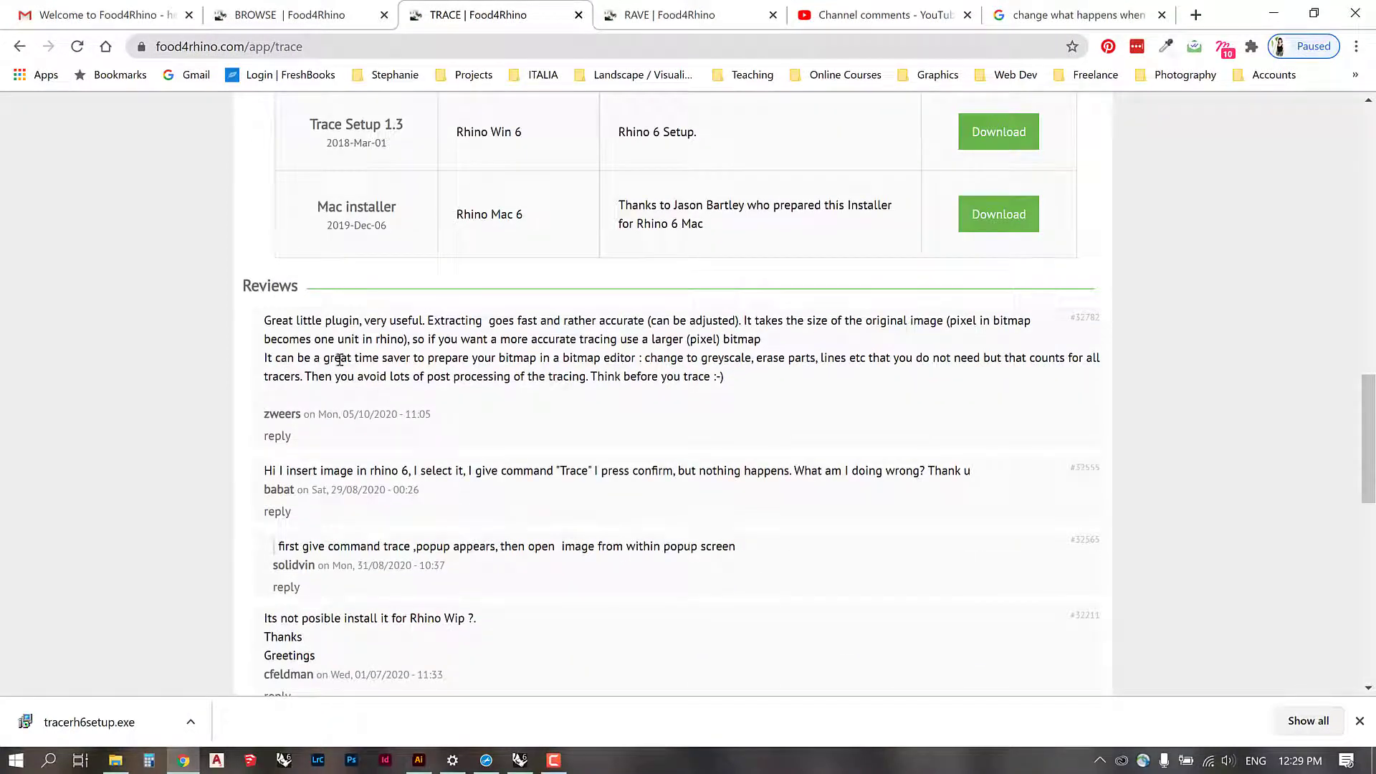
pyautogui.moveTo(276, 358); pyautogui.dragTo(498, 360)
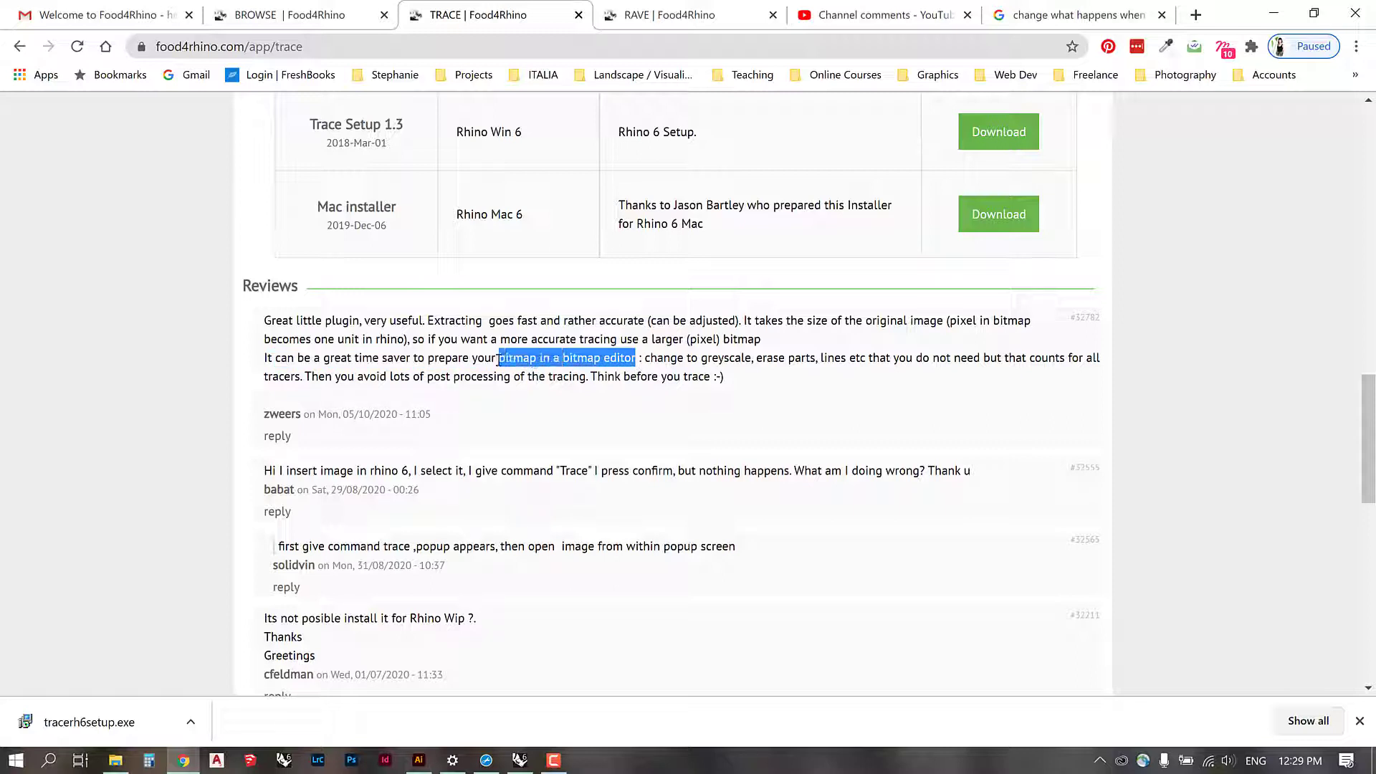
pyautogui.click(1281, 13)
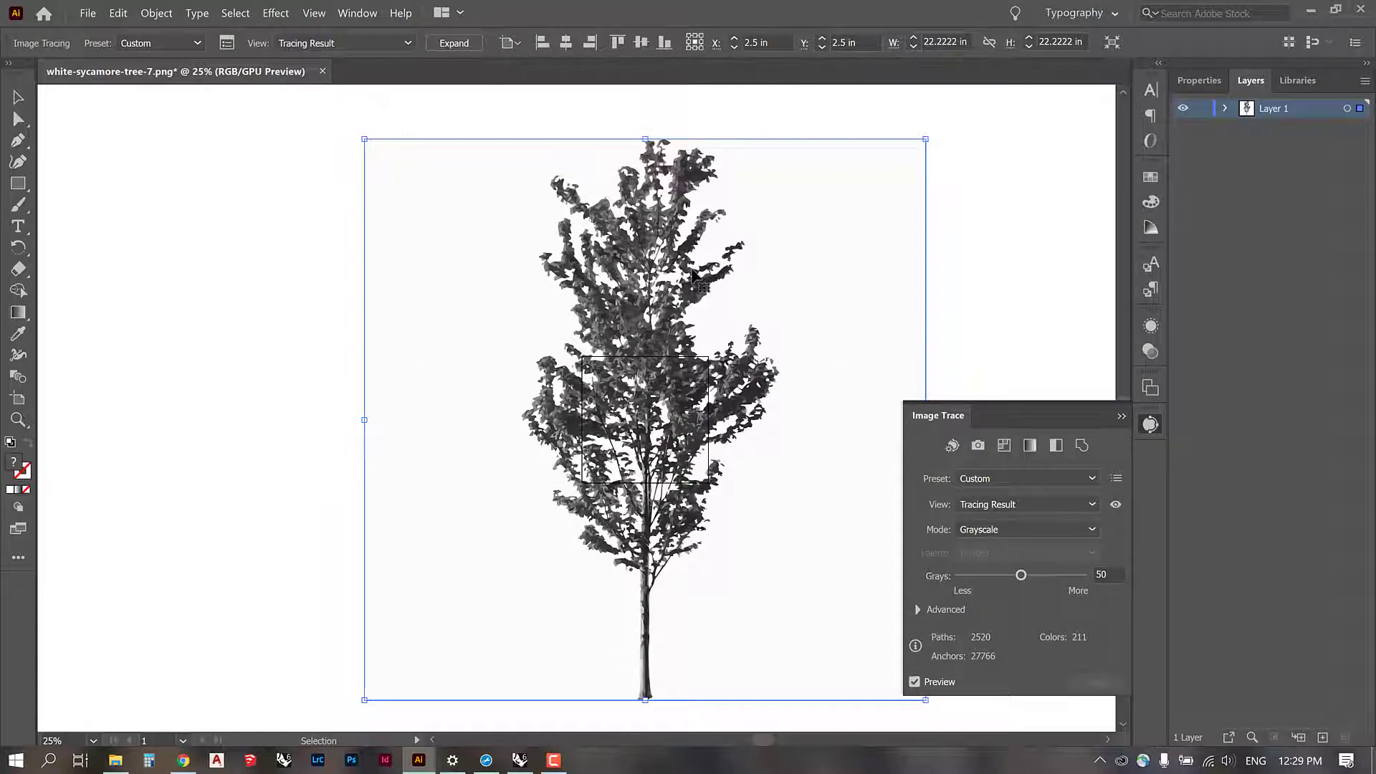
# Step: Set the tree's Image Trace mode to Black and White with a threshold of 237
pyautogui.click(1088, 530)
pyautogui.click(1021, 589)
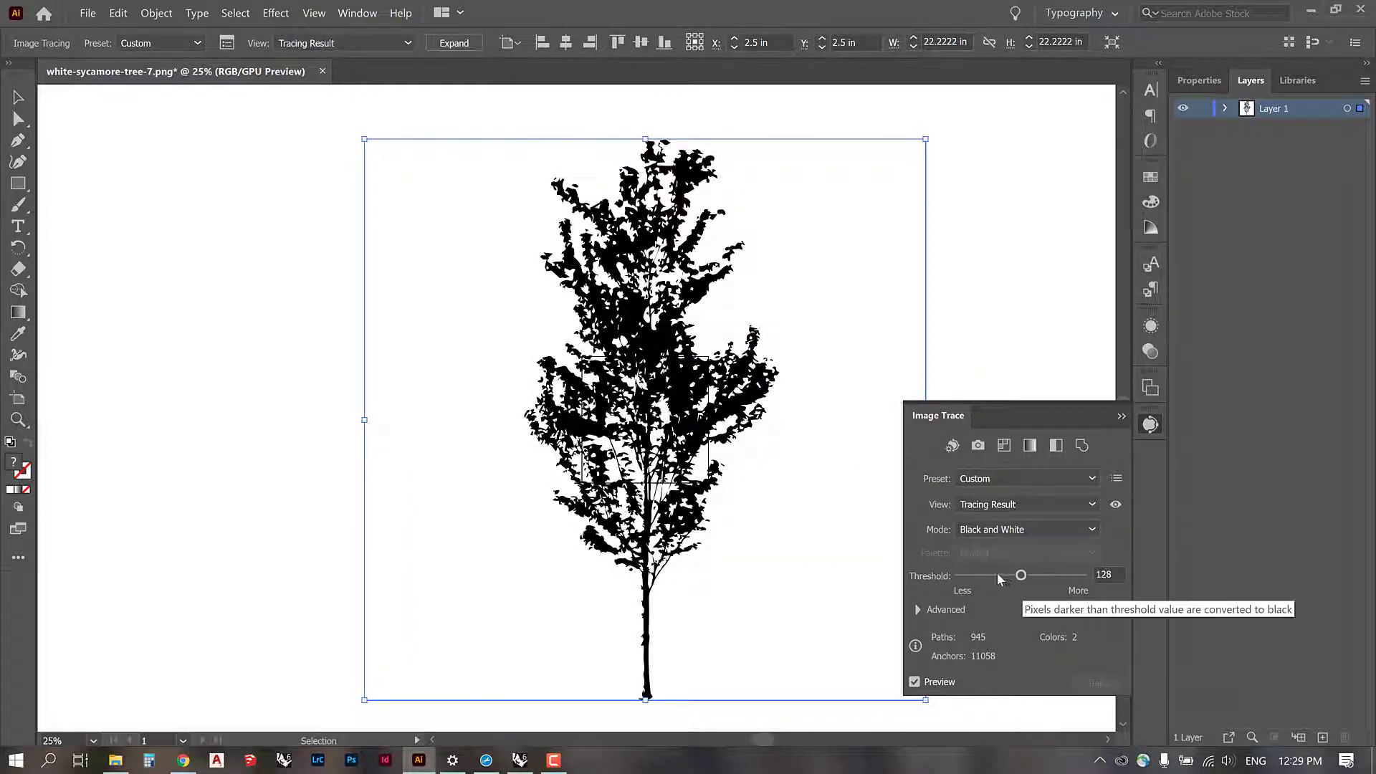
pyautogui.click(995, 574)
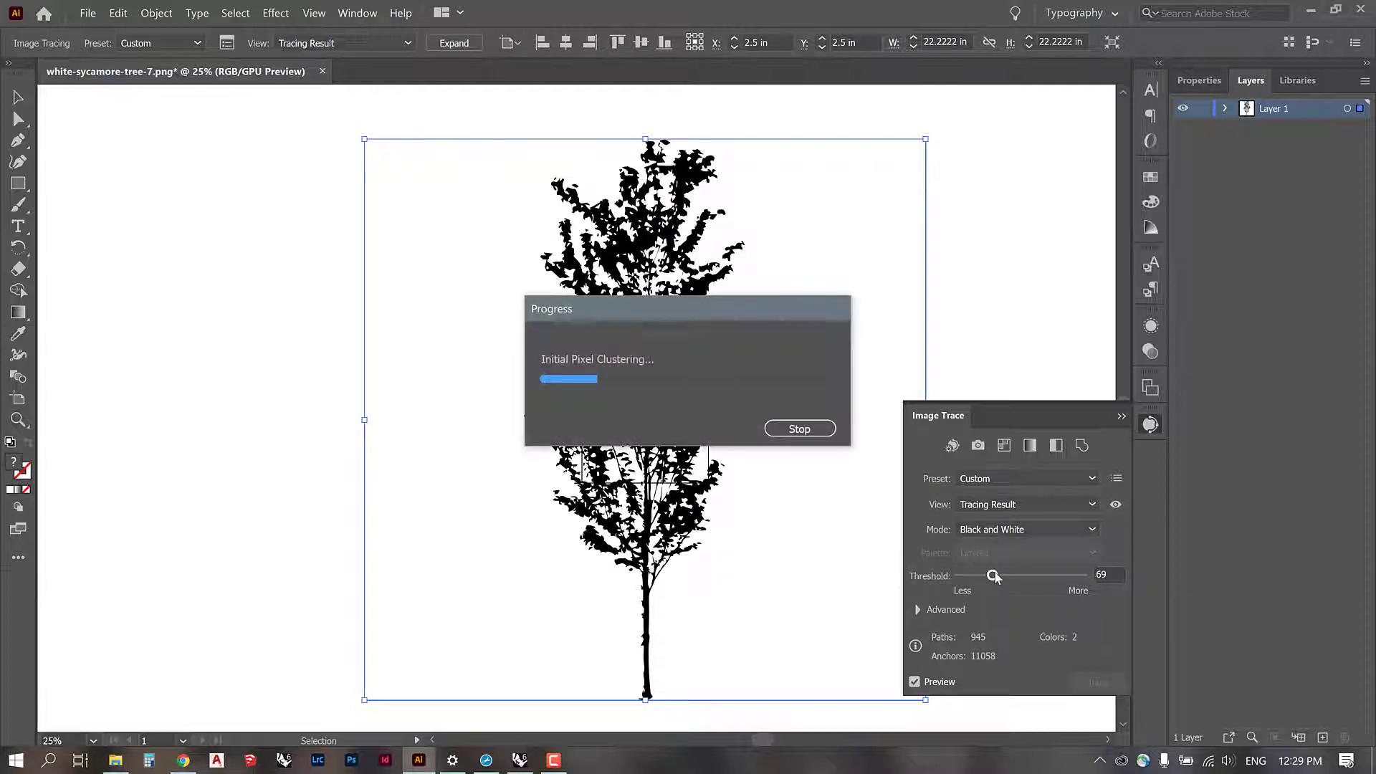
pyautogui.click(1074, 575)
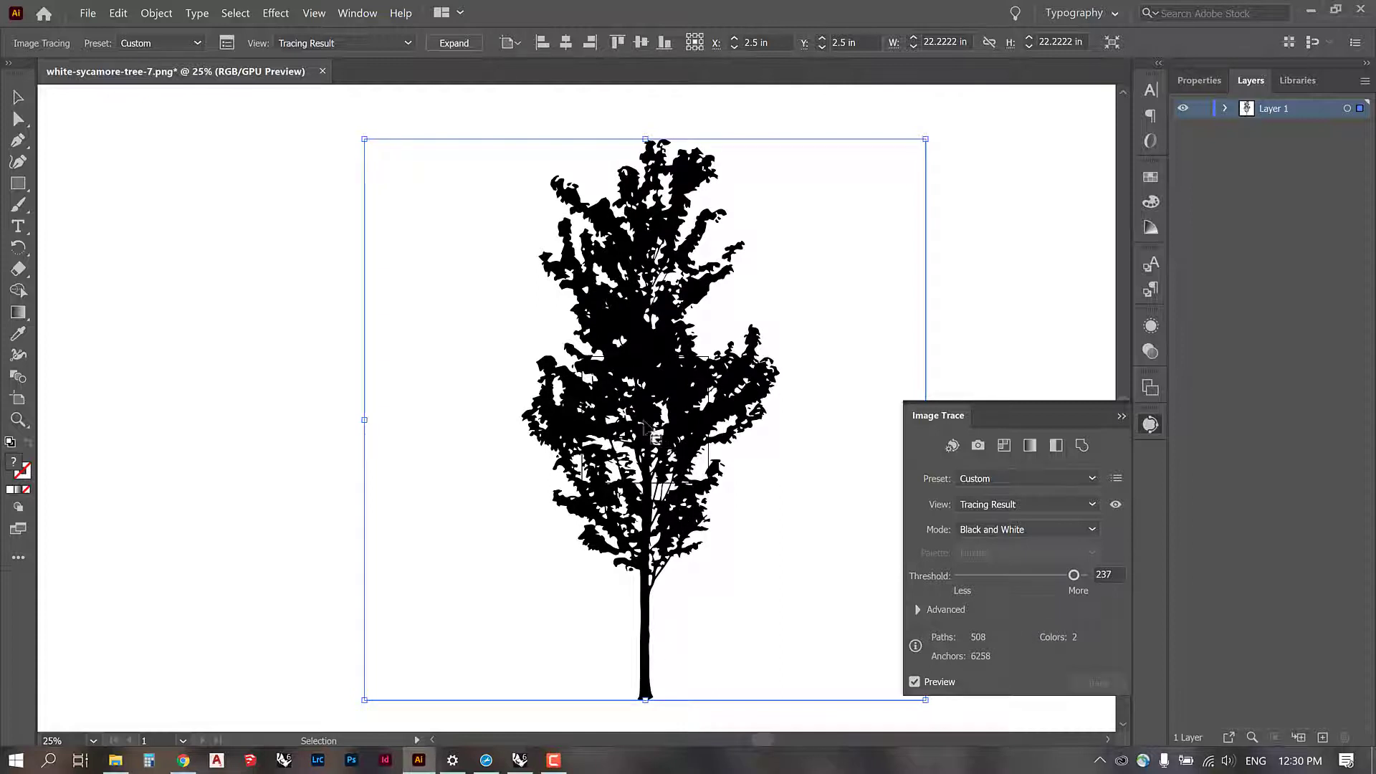
pyautogui.scroll(4, 764, 351)
pyautogui.scroll(-4, 764, 351)
# Step: Close the Image Trace settings, expand the traced tree into editable paths, and deselect it
pyautogui.click(1121, 416)
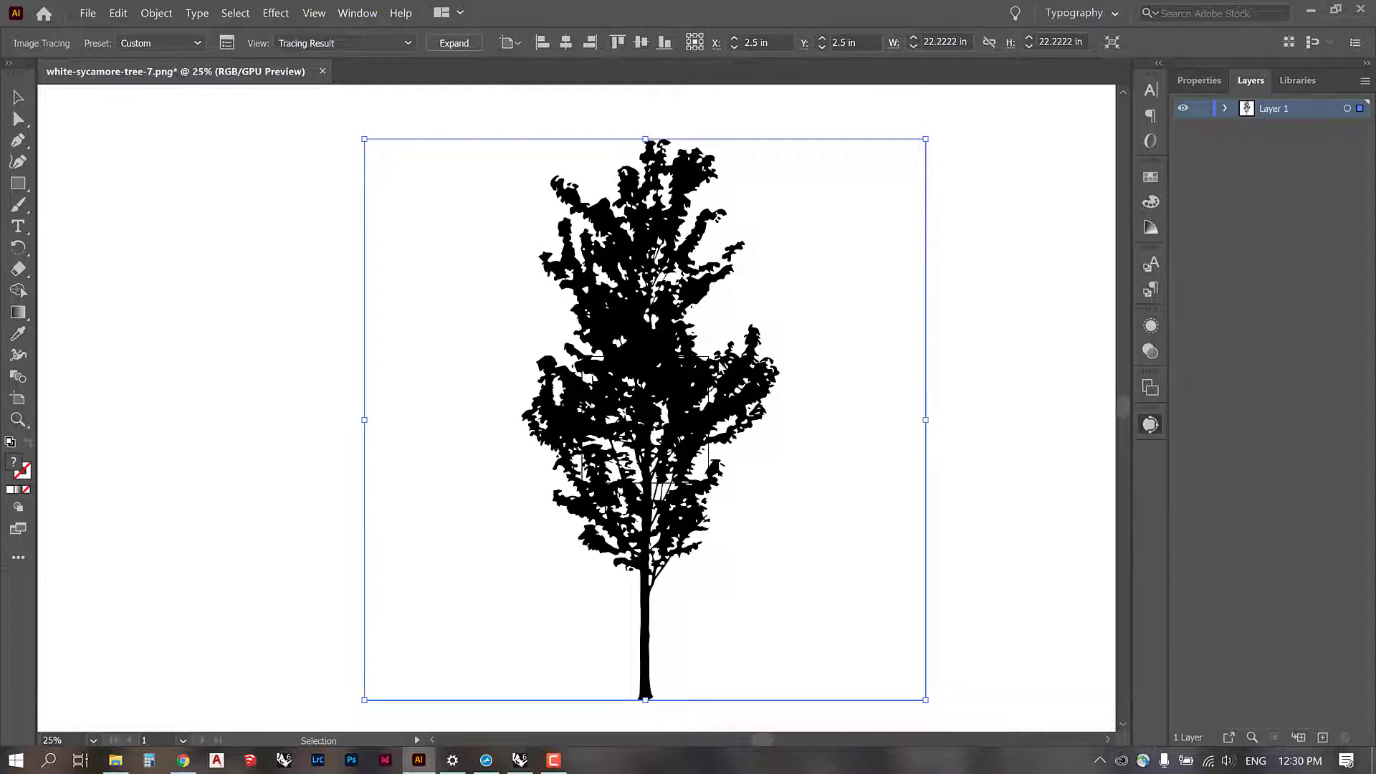
pyautogui.click(454, 43)
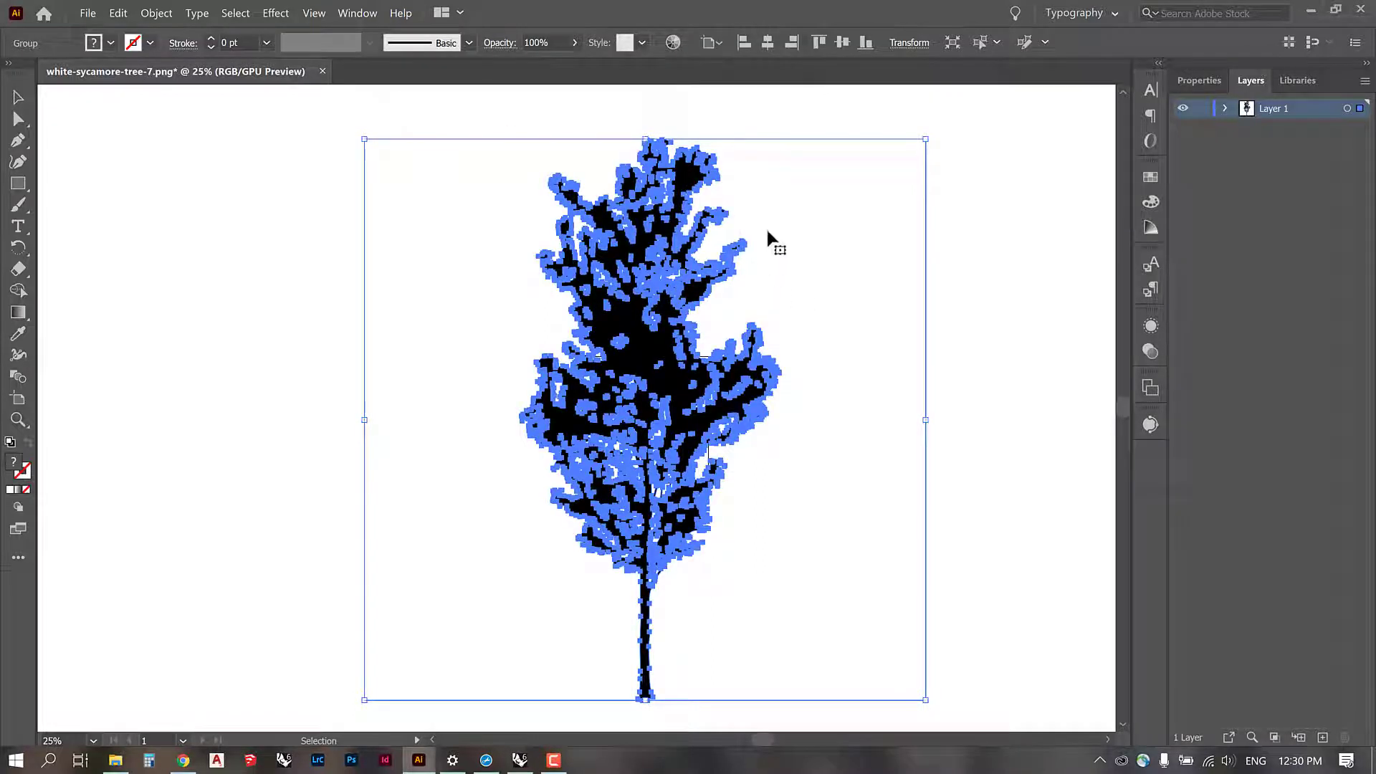
pyautogui.click(918, 247)
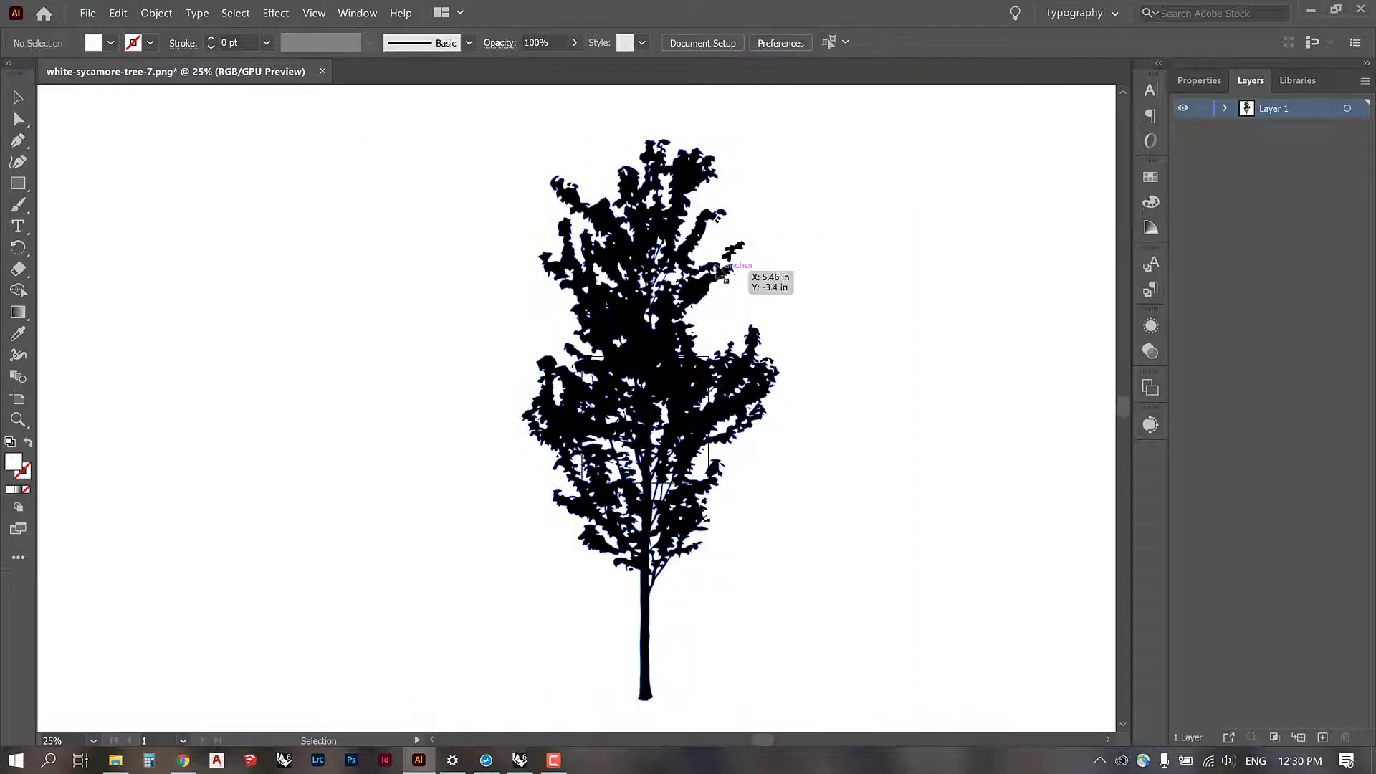
# Step: Give the expanded tree group a black 1 pt stroke
pyautogui.click(717, 272)
pyautogui.scroll(-1, 538, 329)
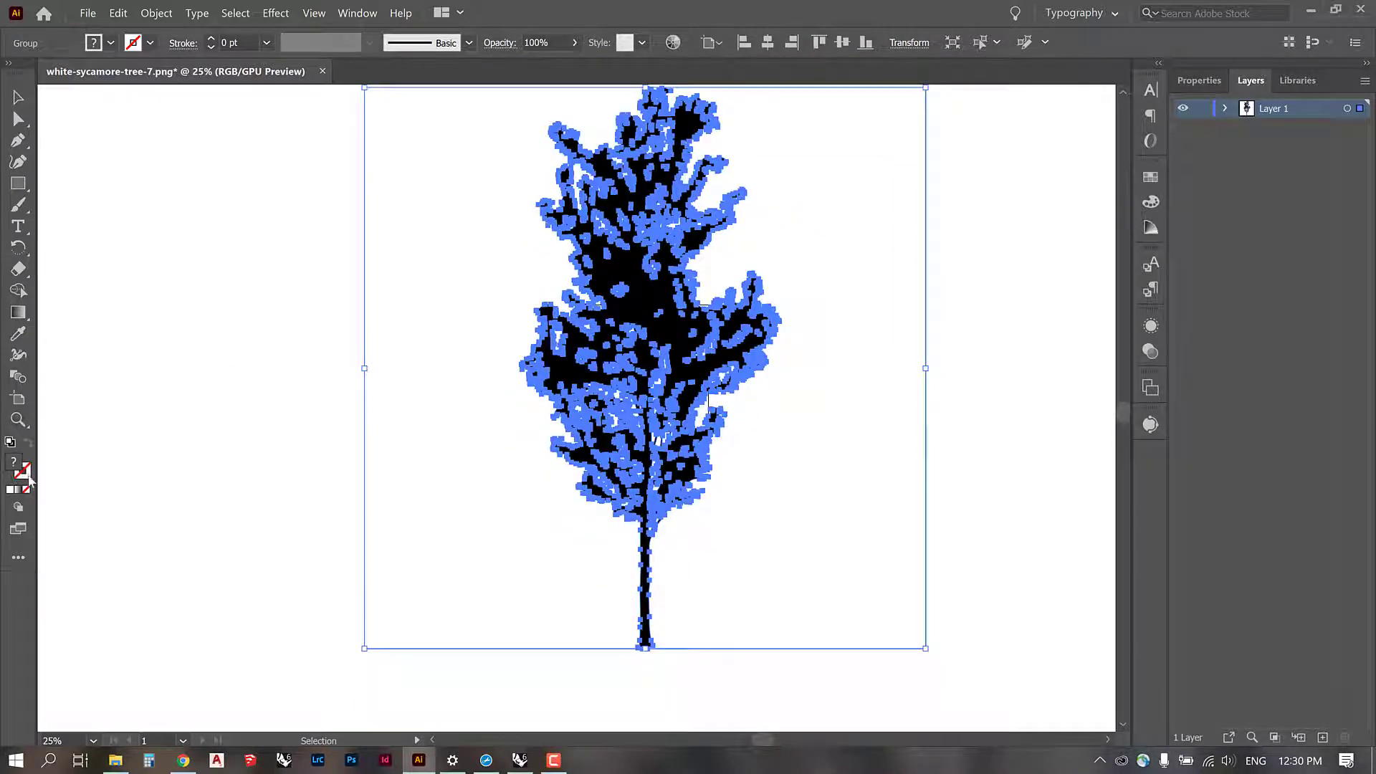
pyautogui.doubleClick(25, 471)
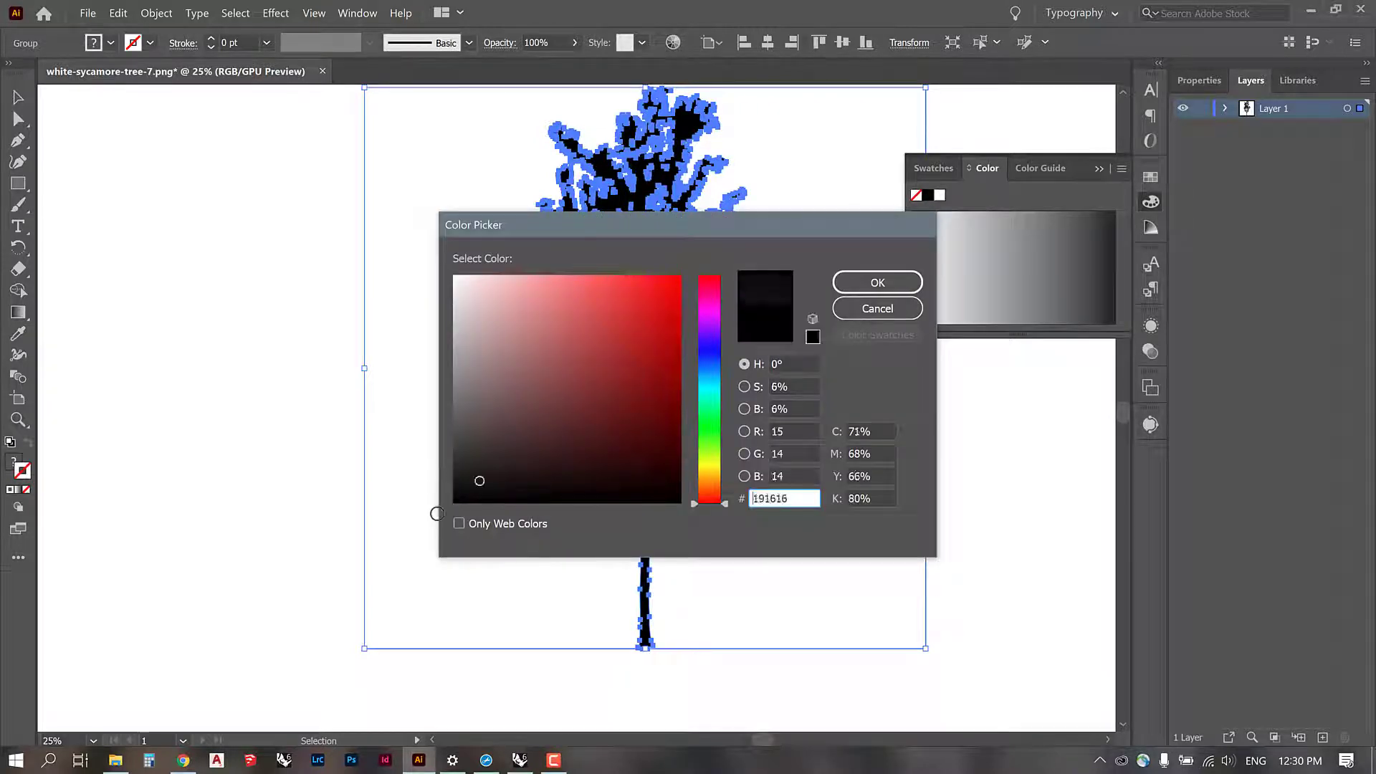
pyautogui.click(878, 282)
pyautogui.click(936, 309)
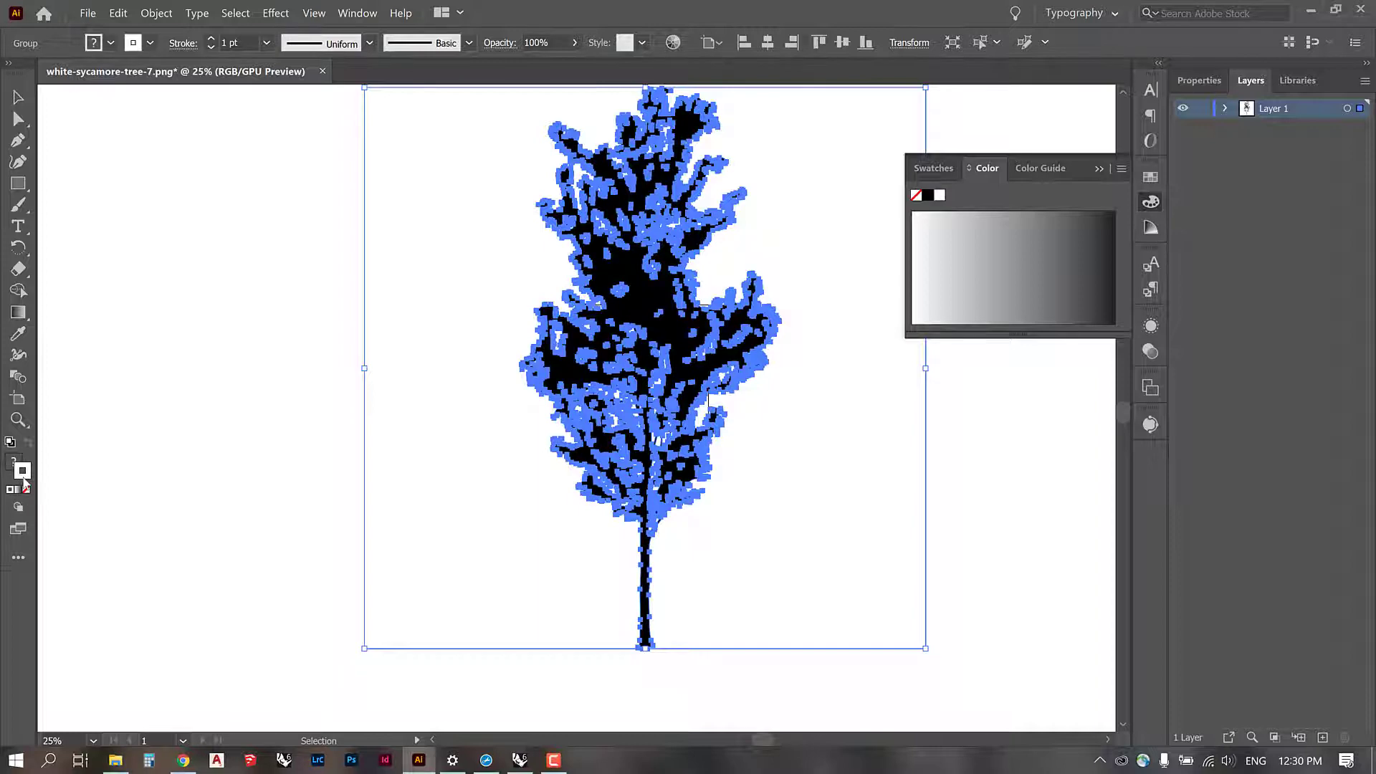
pyautogui.click(926, 197)
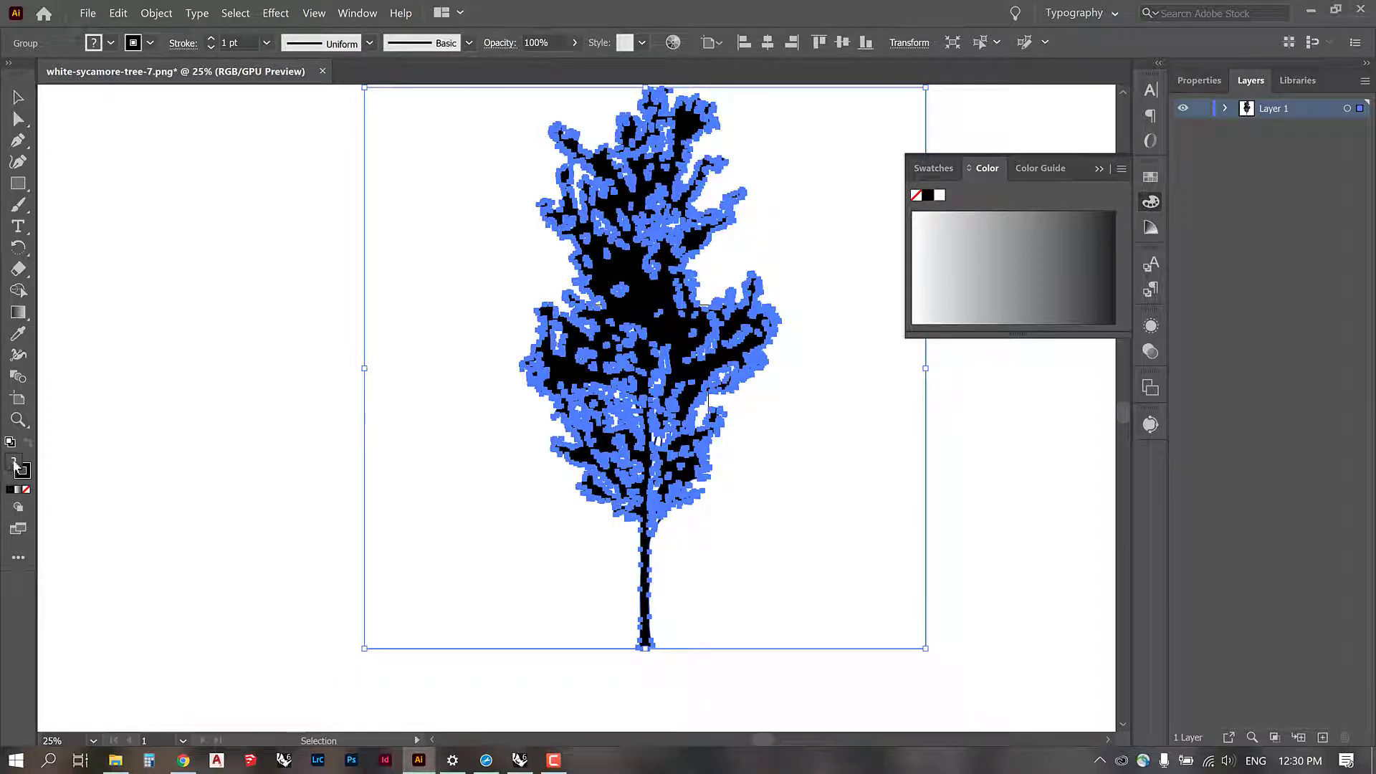
# Step: Remove the fill from the traced tree group and ungroup it
pyautogui.click(27, 489)
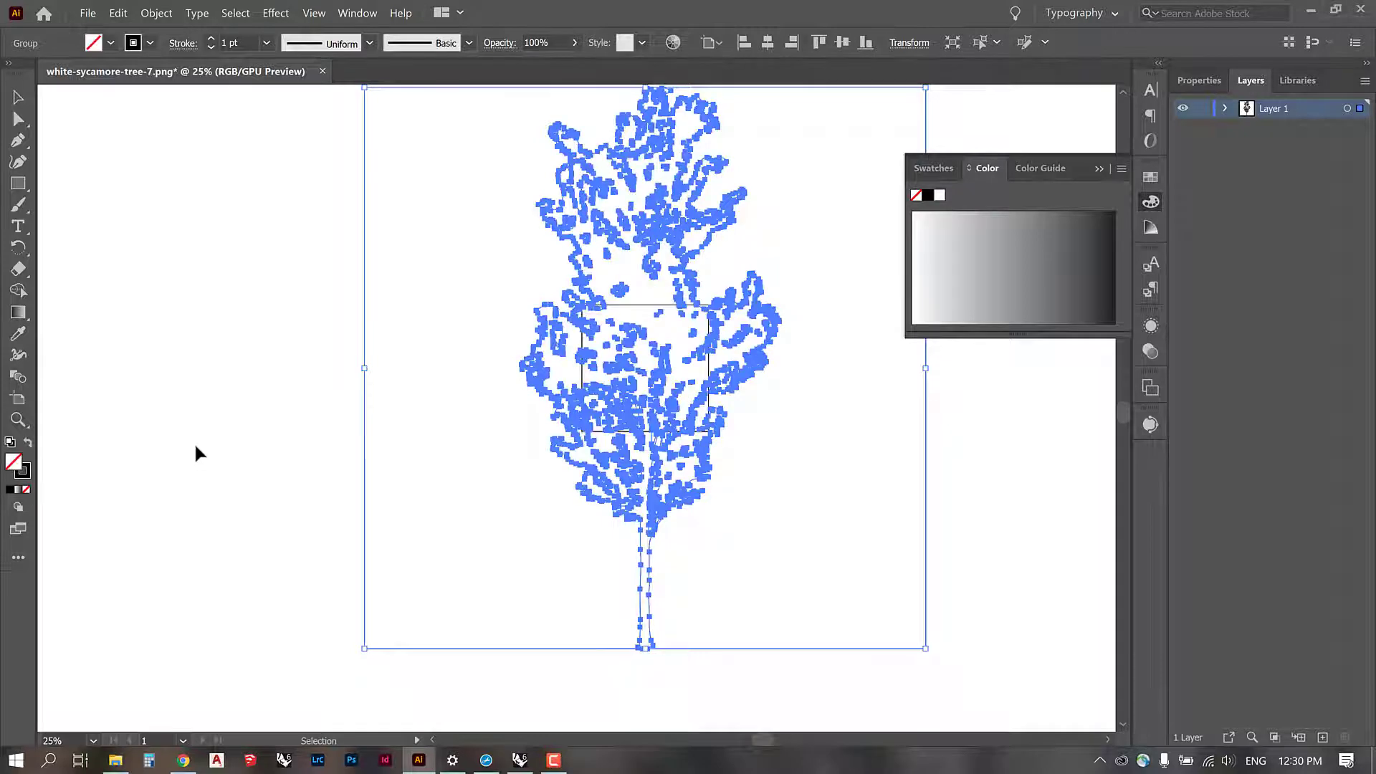
pyautogui.click(193, 441)
pyautogui.click(639, 523)
pyautogui.rightClick(674, 506)
pyautogui.click(709, 378)
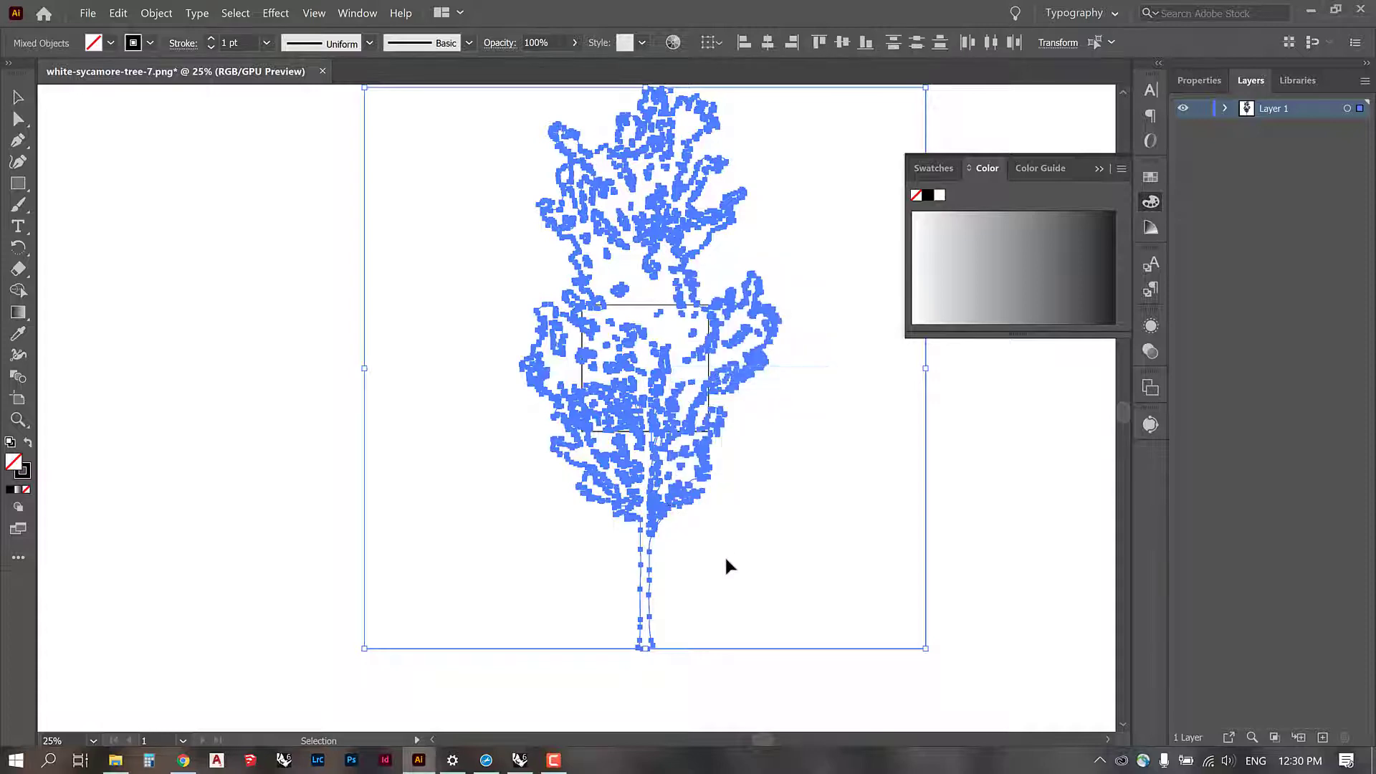
# Step: Release the compound path that joins the rectangular frame with the tree's outer outline, and deselect the resulting paths
pyautogui.hotkey('ctrl', '8')
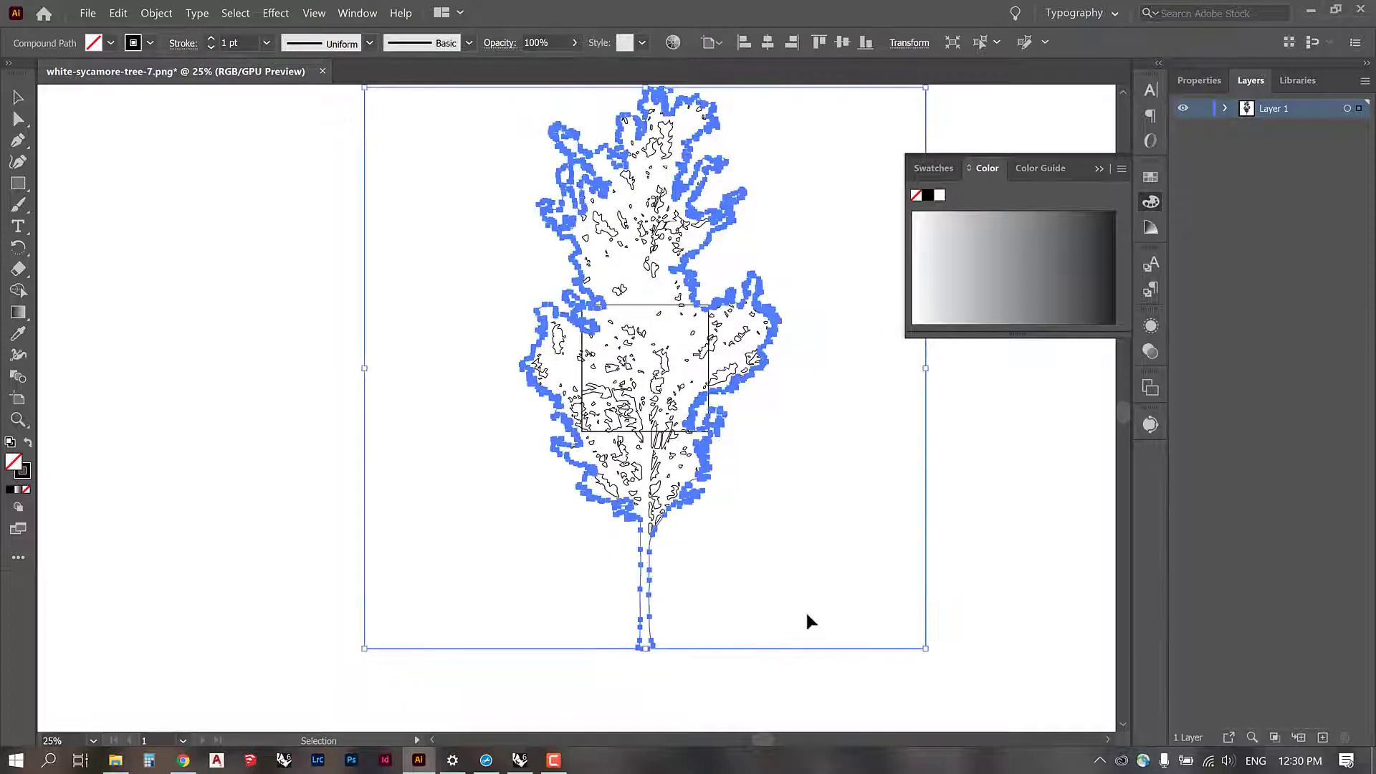
pyautogui.rightClick(762, 653)
pyautogui.click(794, 527)
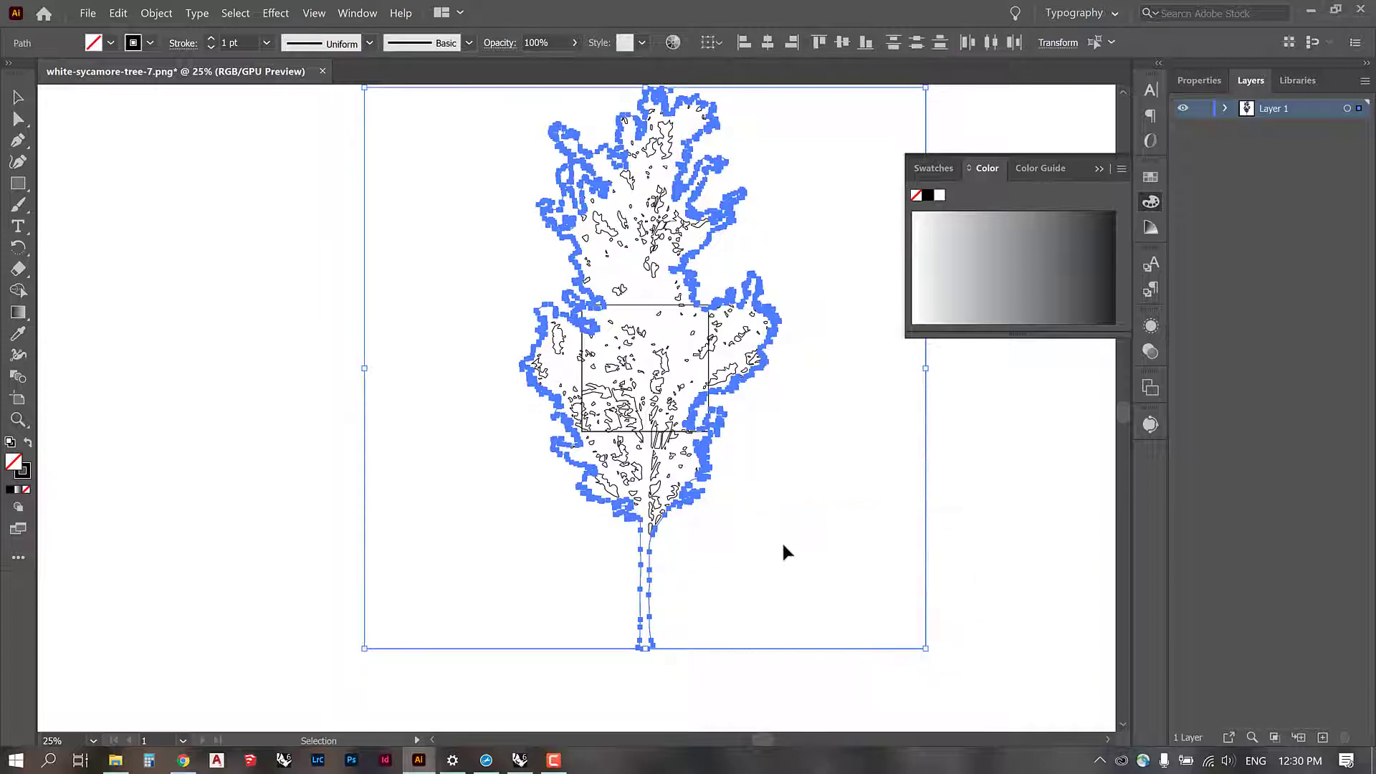
pyautogui.click(784, 546)
# Step: Move the tree's compound path out to the left of the rectangular frame and deselect it
pyautogui.click(650, 615)
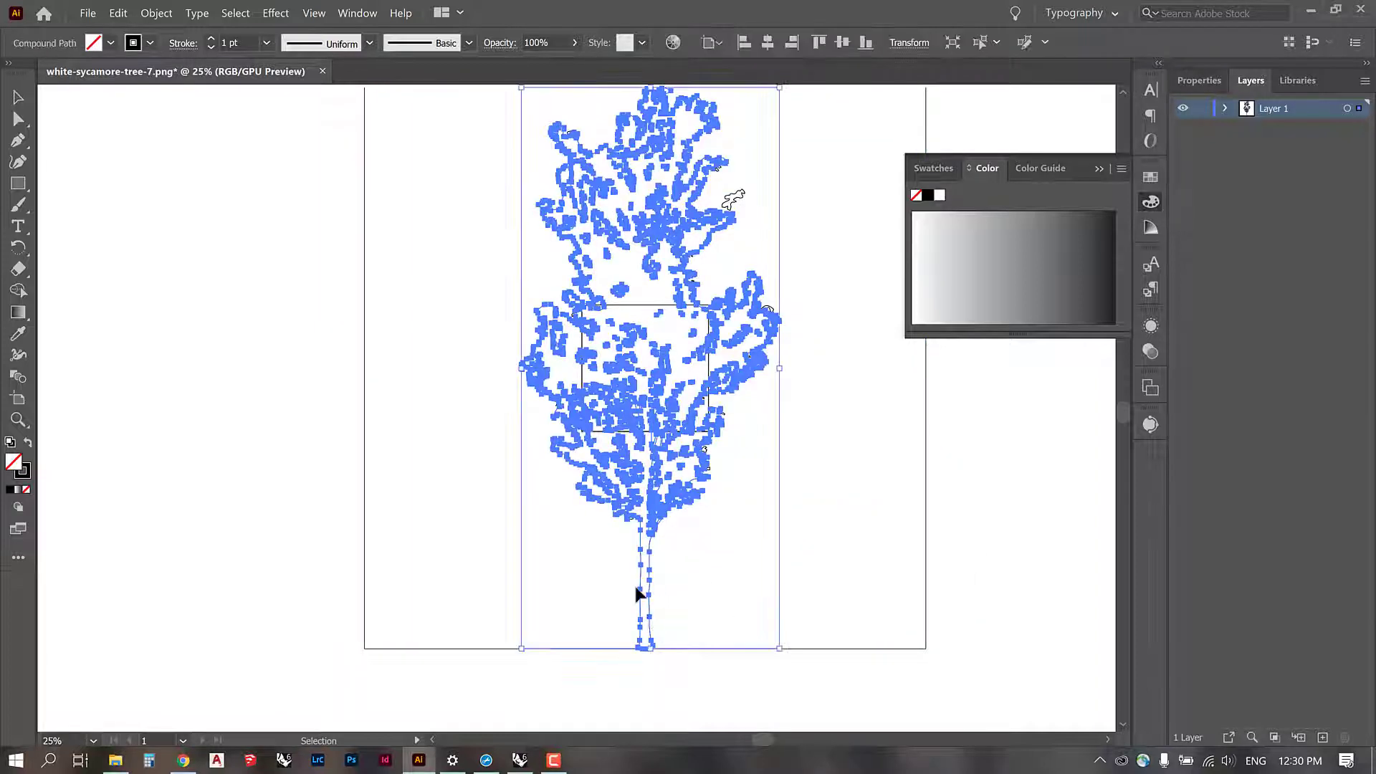
pyautogui.scroll(-4, 640, 589)
pyautogui.scroll(5, 645, 560)
pyautogui.hotkey('ctrl', '-')
pyautogui.hotkey('ctrl', '-')
pyautogui.press('v')
pyautogui.moveTo(558, 394); pyautogui.dragTo(306, 408)
pyautogui.press('a')
pyautogui.hotkey('ctrl', '+')
pyautogui.hotkey('ctrl', '+')
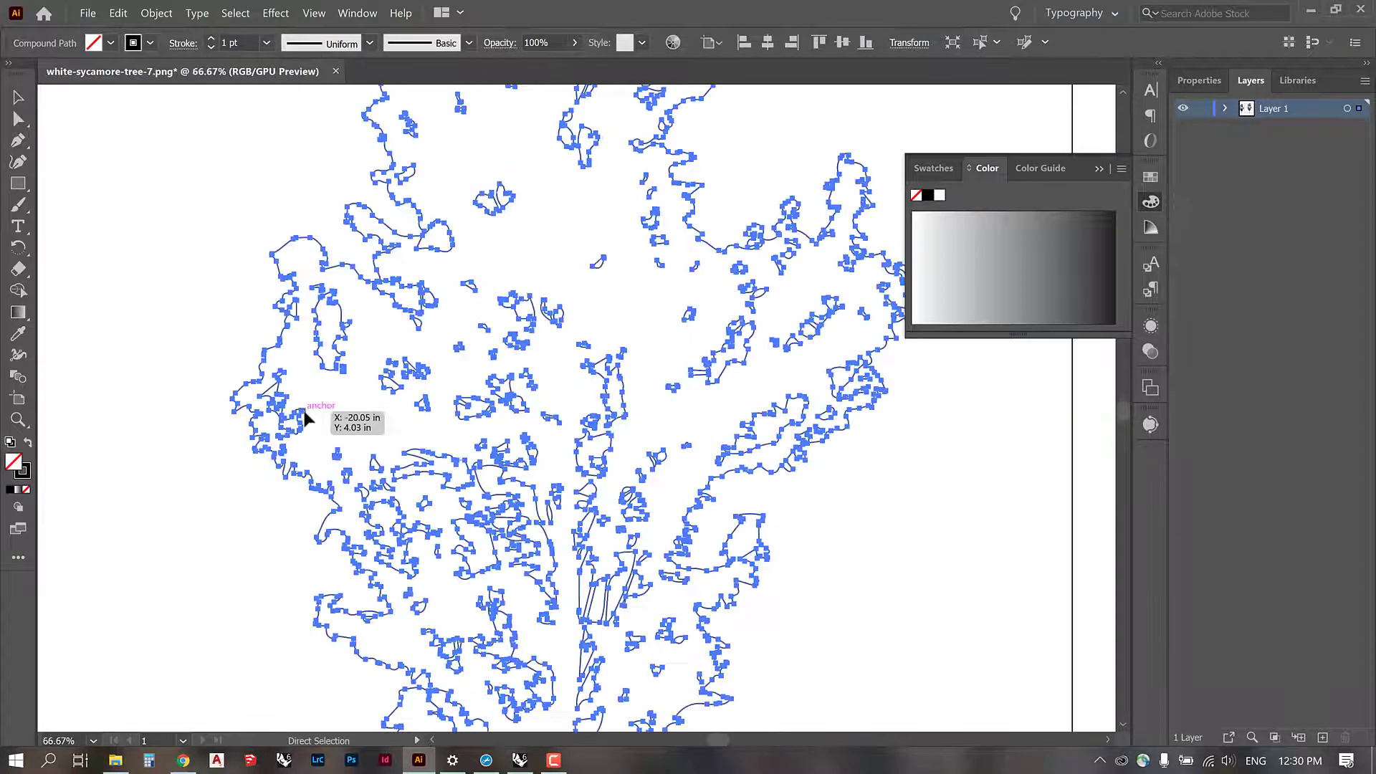
pyautogui.press('v')
pyautogui.click(208, 281)
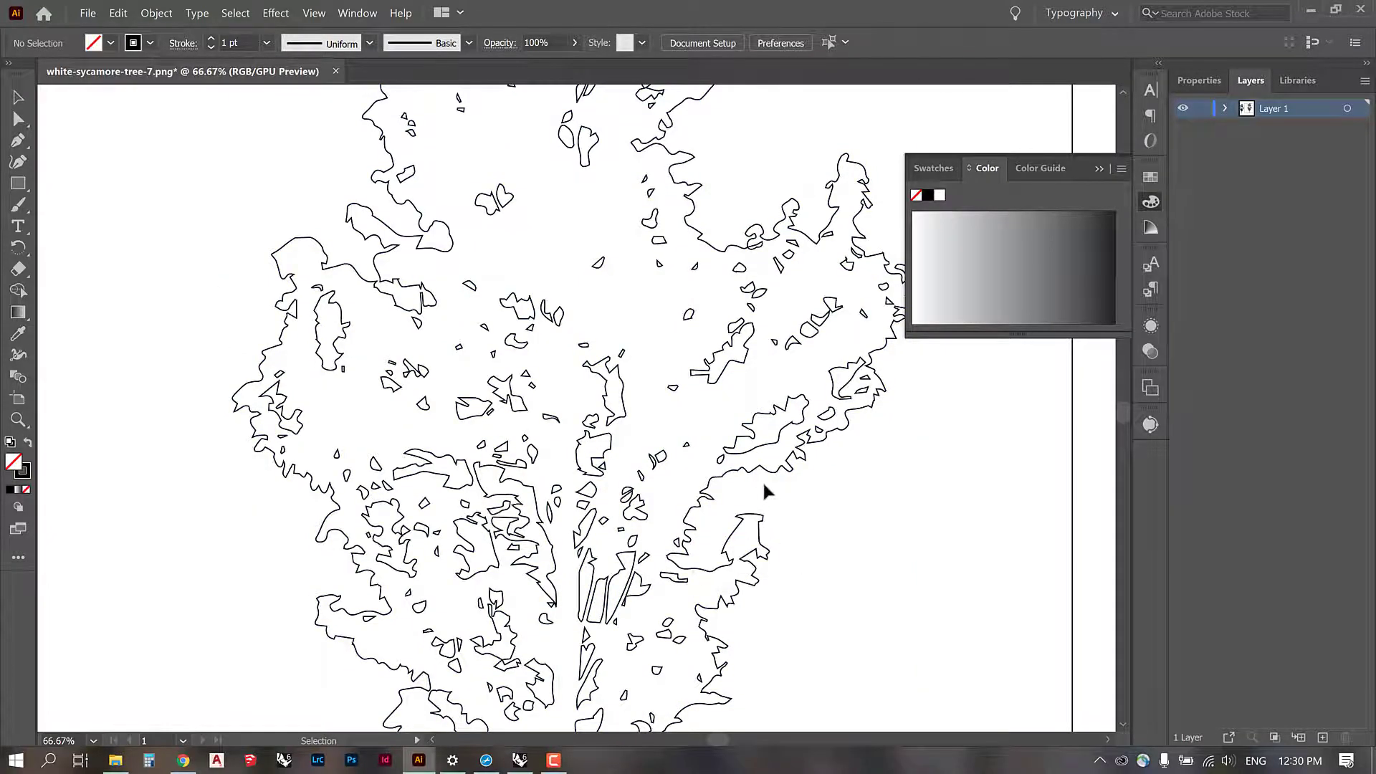
# Step: Examine the separated tree linework up close, from the foliage contours down to the trunk
pyautogui.scroll(-2, 762, 495)
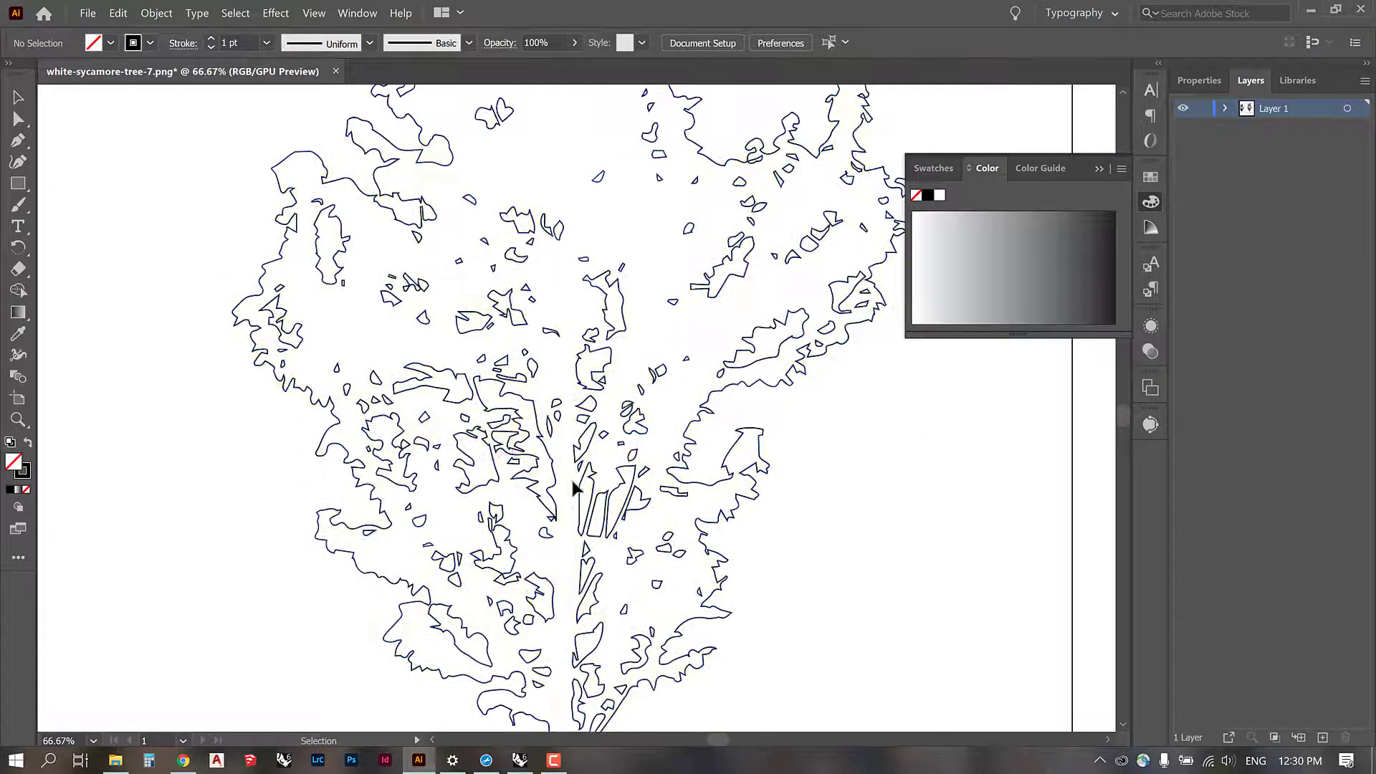
pyautogui.scroll(-3, 574, 492)
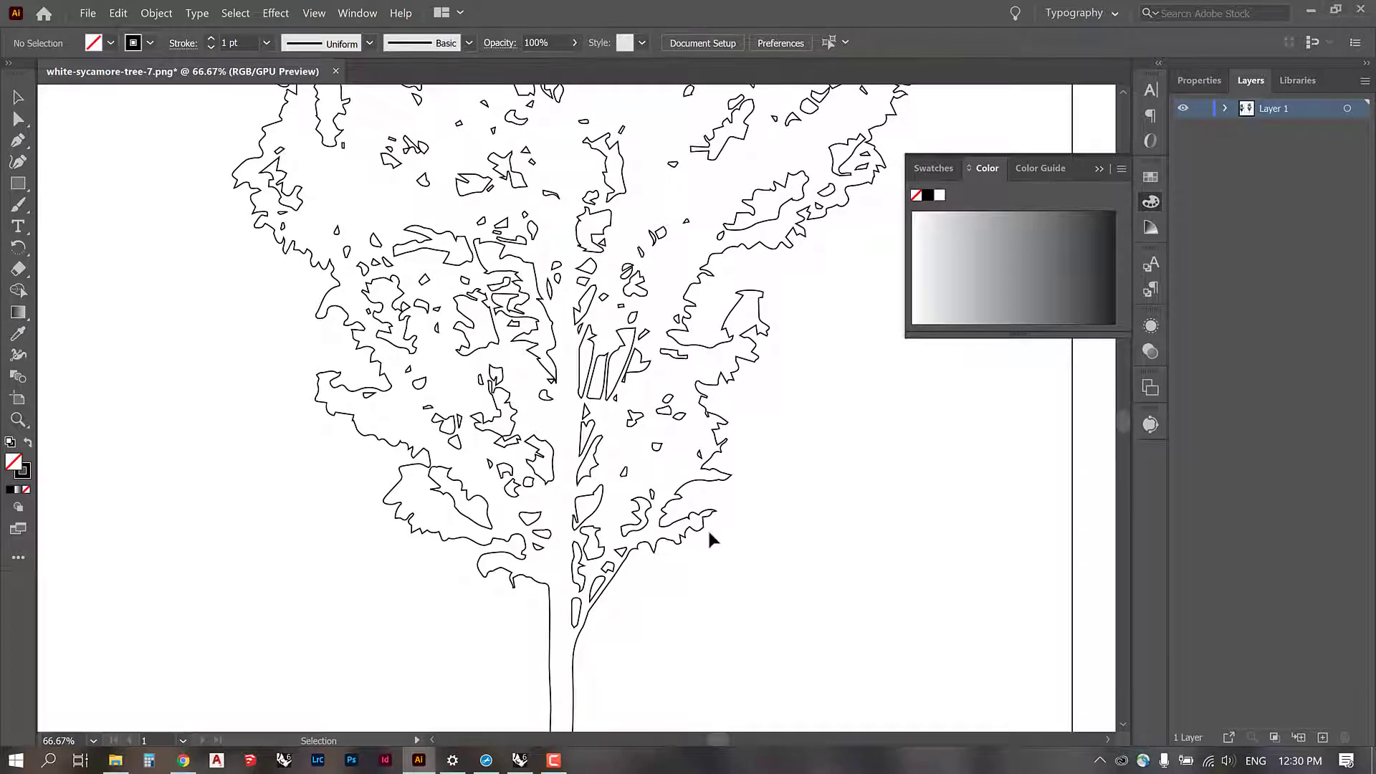
pyautogui.keyDown('alt'); pyautogui.scroll(3, 708, 527); pyautogui.keyUp('alt')
pyautogui.moveTo(992, 534); pyautogui.dragTo(579, 233)
pyautogui.moveTo(484, 652); pyautogui.dragTo(848, 504)
pyautogui.moveTo(670, 641); pyautogui.dragTo(689, 485)
pyautogui.moveTo(167, 187); pyautogui.dragTo(488, 587)
pyautogui.moveTo(433, 290); pyautogui.dragTo(498, 525)
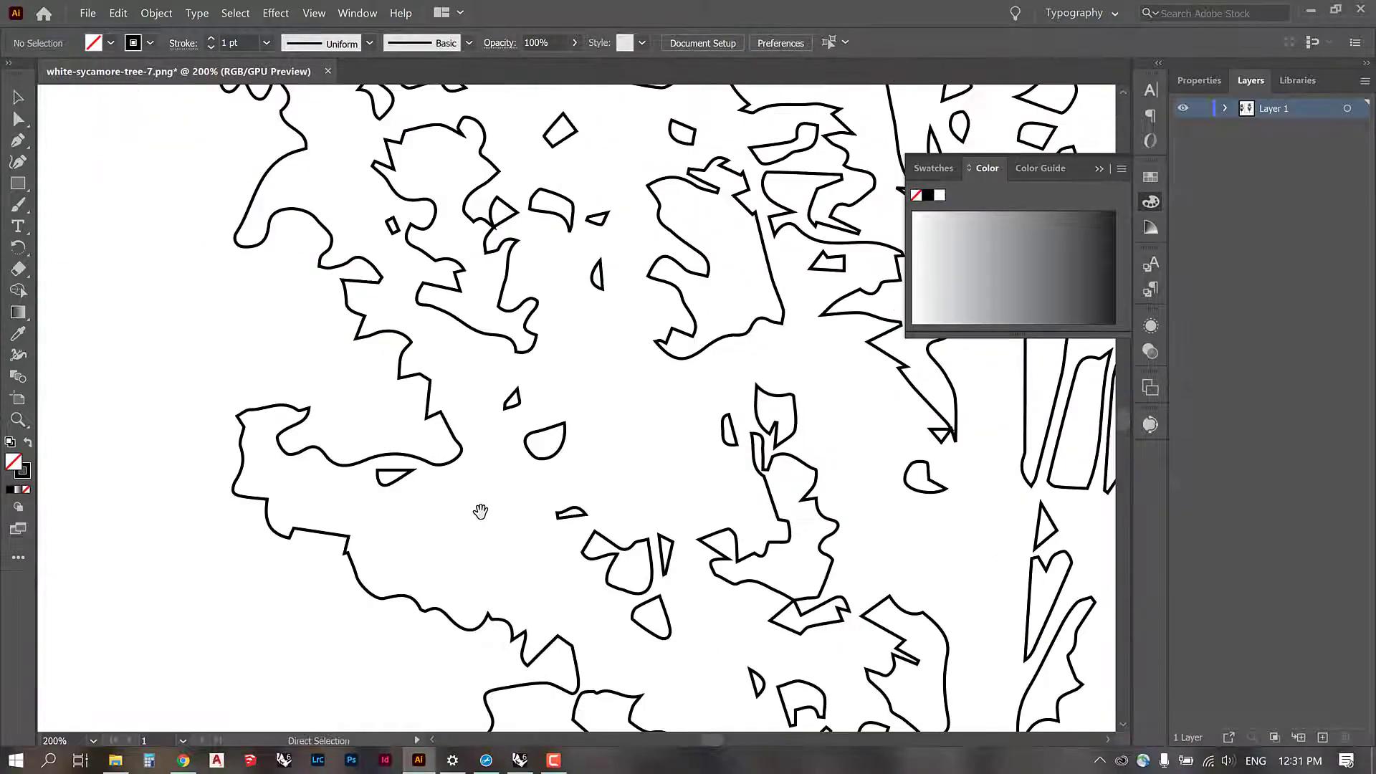
pyautogui.keyDown('alt'); pyautogui.scroll(-4, 480, 511); pyautogui.keyUp('alt')
pyautogui.moveTo(709, 349); pyautogui.dragTo(613, 640)
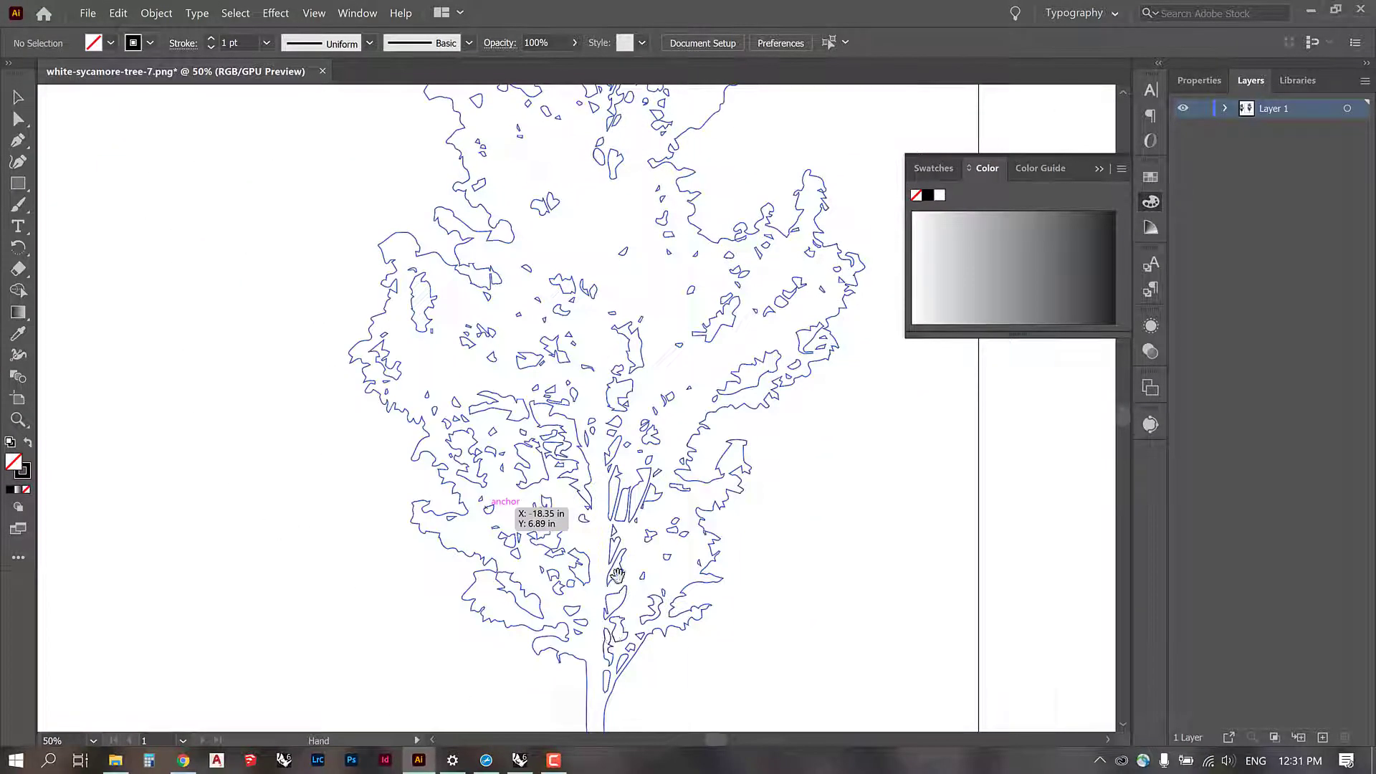
# Step: Switch to Rhino, deselect the tree outline, and examine how closely the planar surface follows the outline curve
pyautogui.click(520, 759)
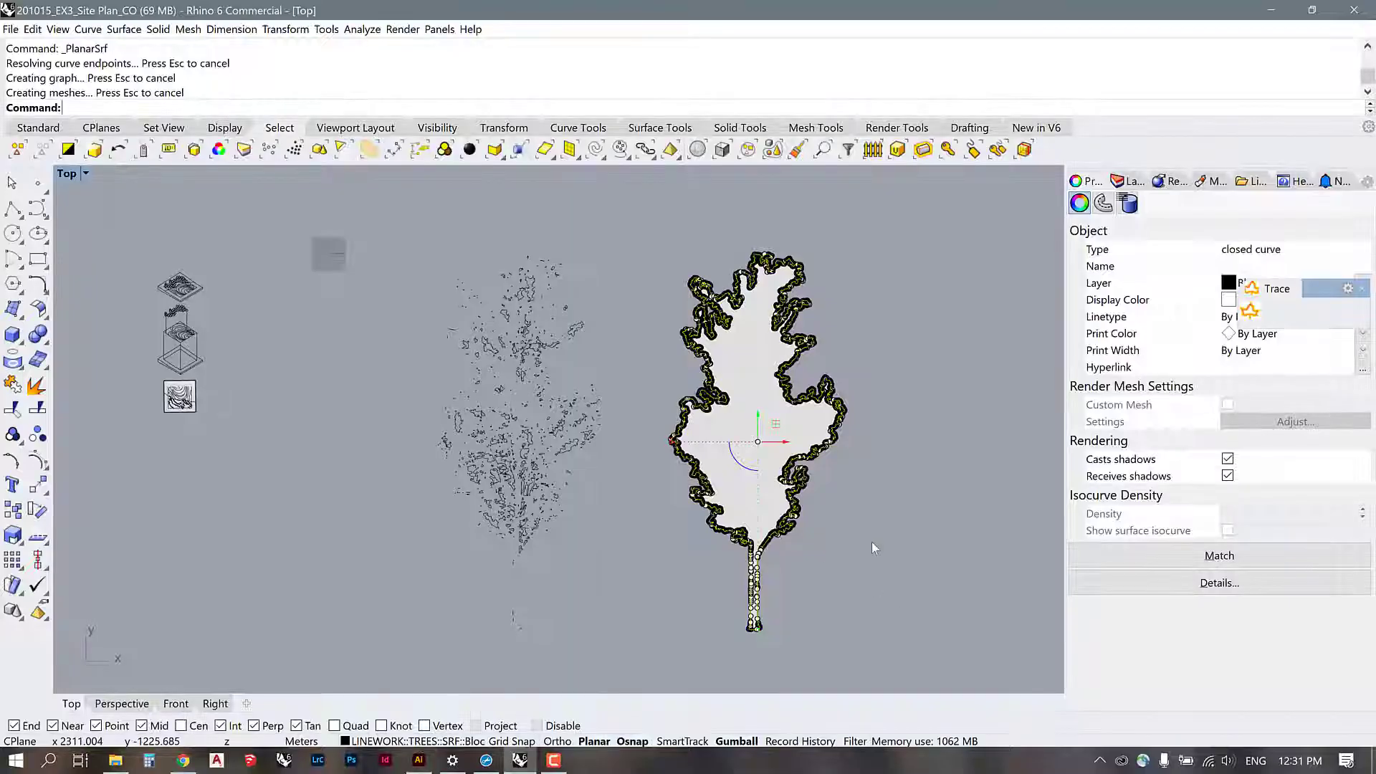
pyautogui.press('Escape')
pyautogui.scroll(5, 848, 420)
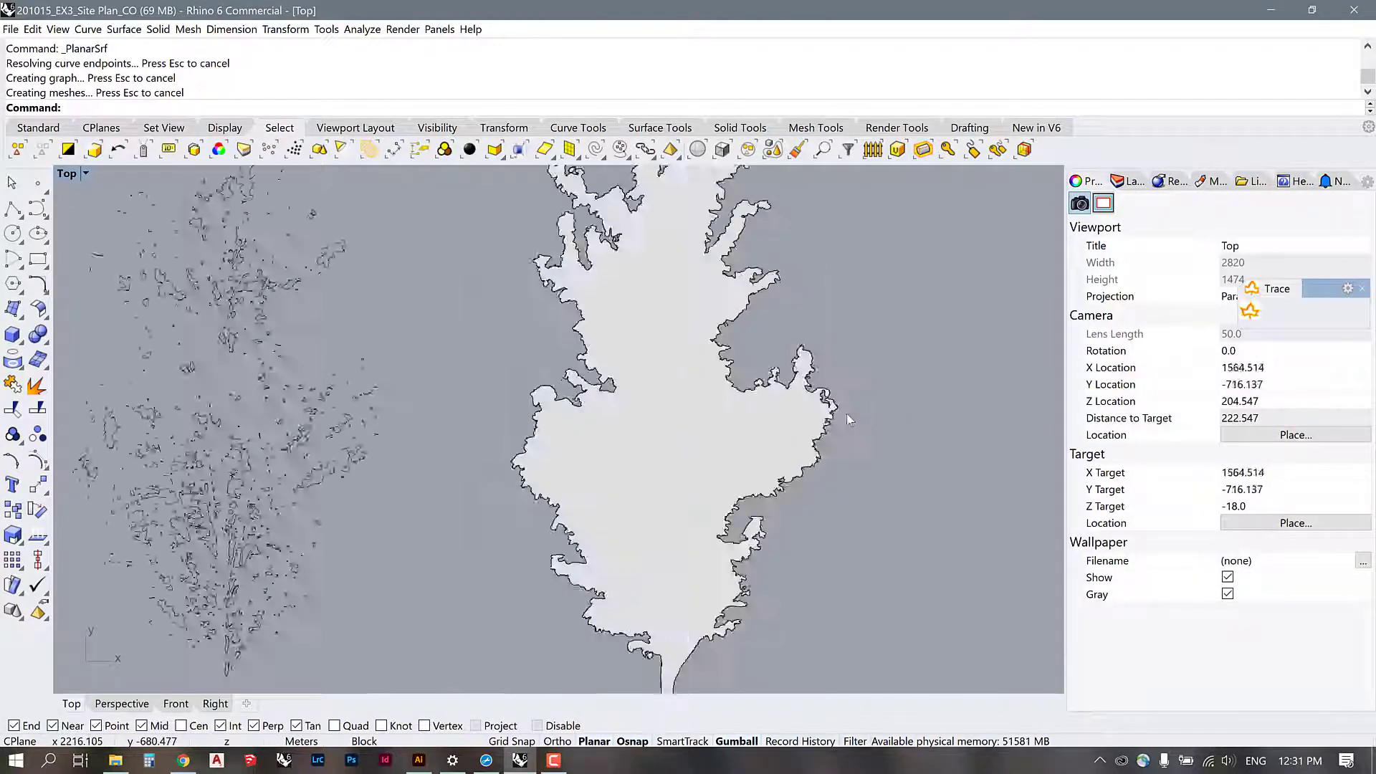
pyautogui.scroll(8, 848, 419)
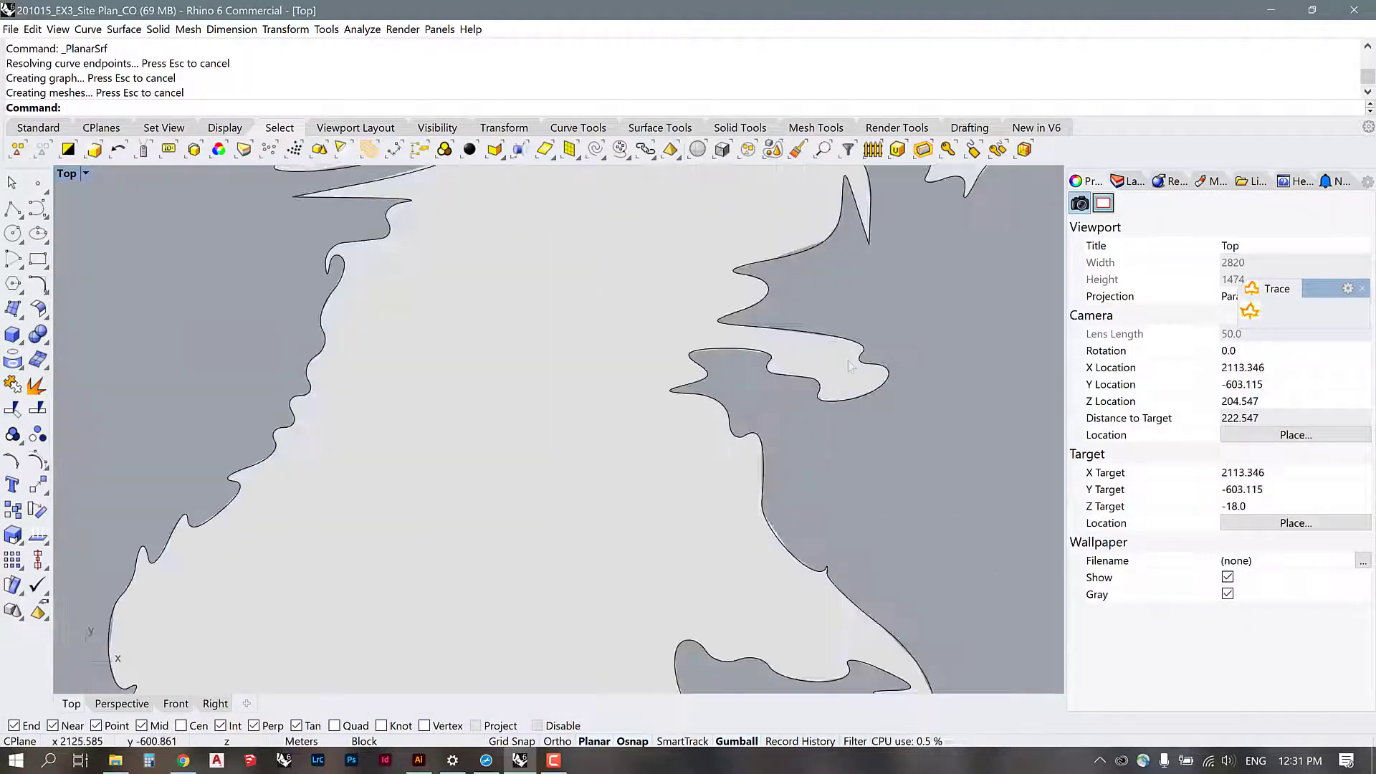
pyautogui.scroll(-7, 851, 367)
pyautogui.scroll(8, 871, 436)
pyautogui.scroll(-4, 630, 351)
pyautogui.scroll(-4, 542, 512)
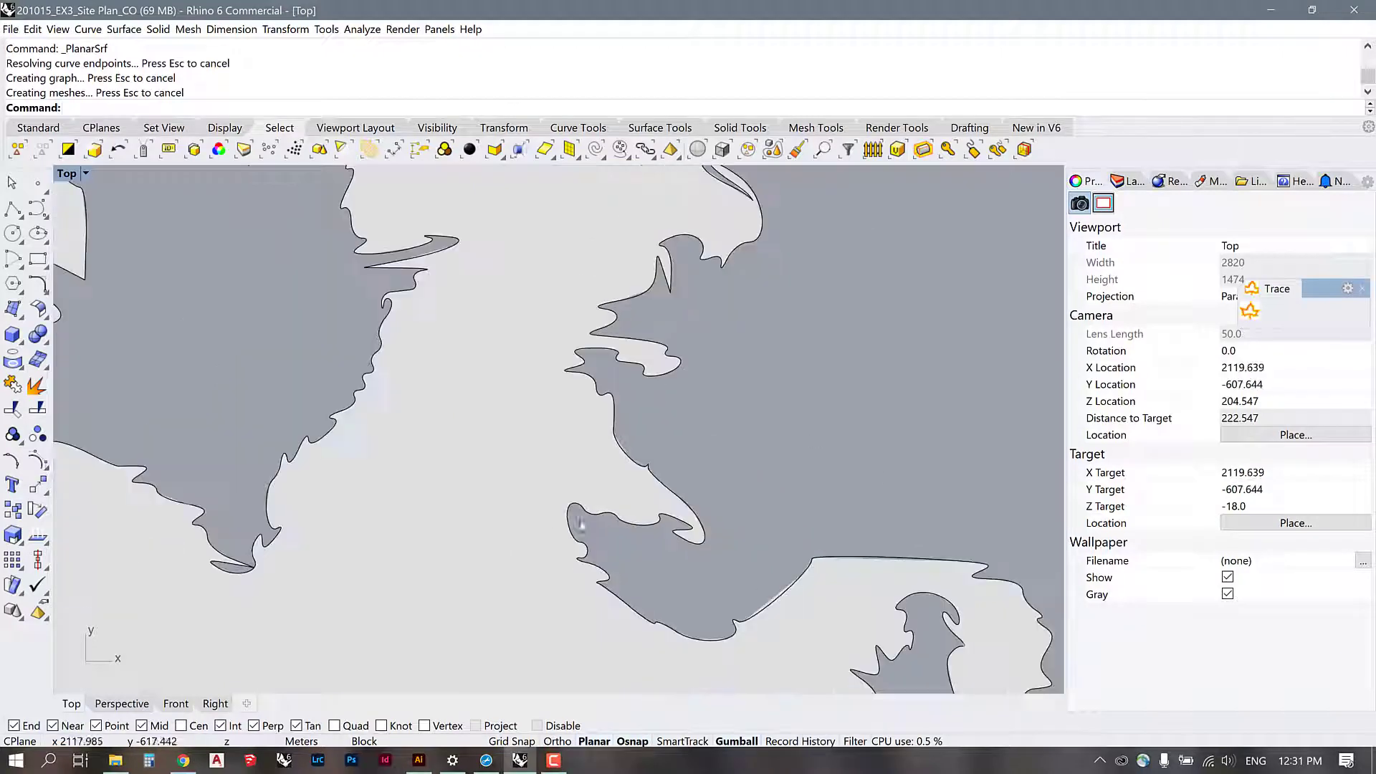
pyautogui.scroll(6, 599, 529)
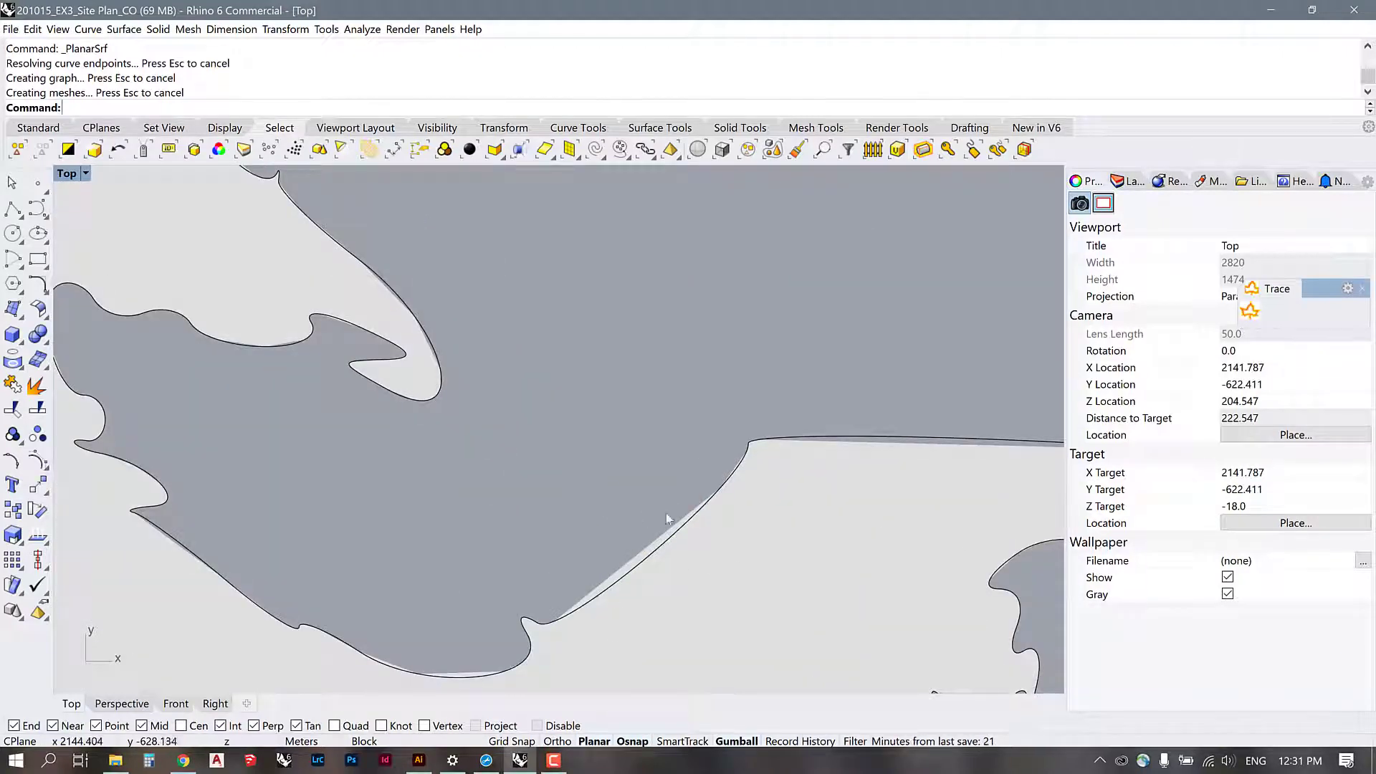
pyautogui.scroll(-10, 672, 507)
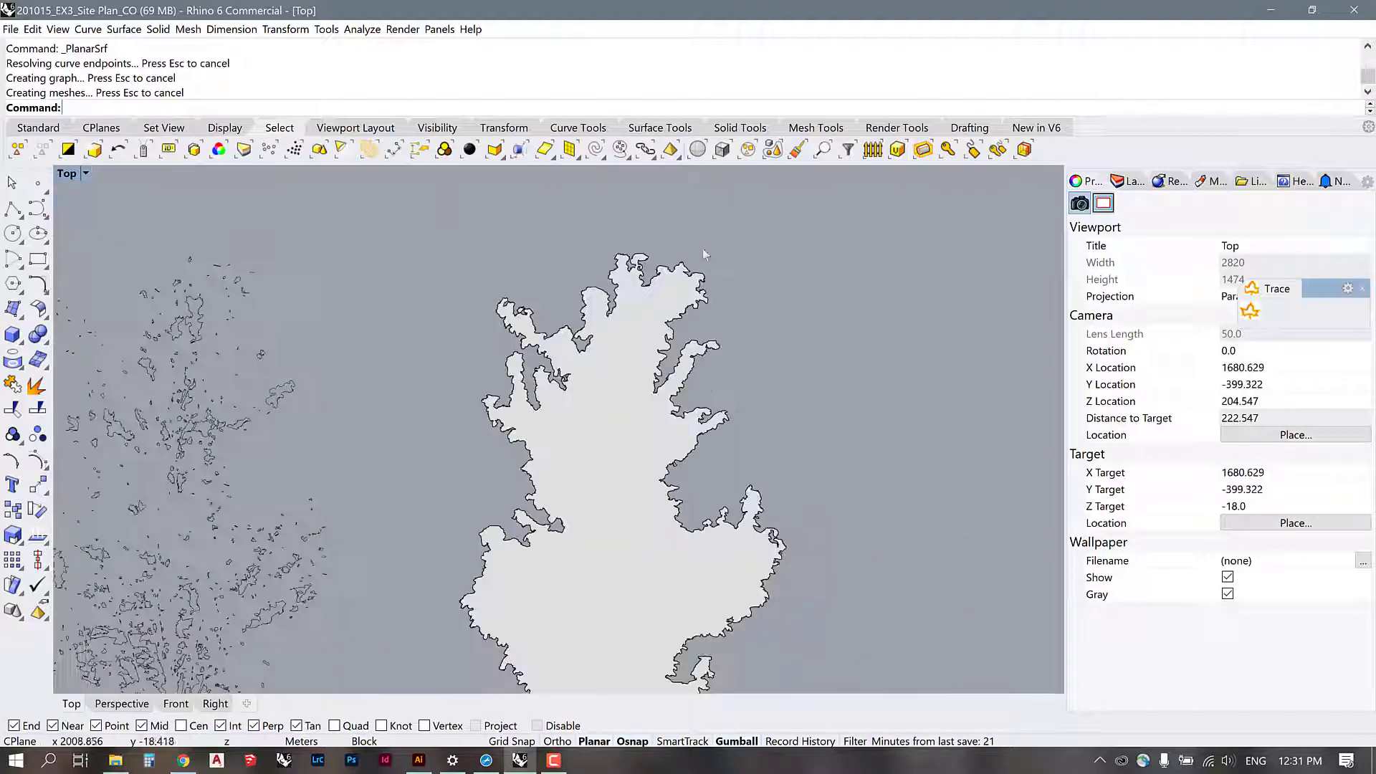
pyautogui.scroll(6, 620, 299)
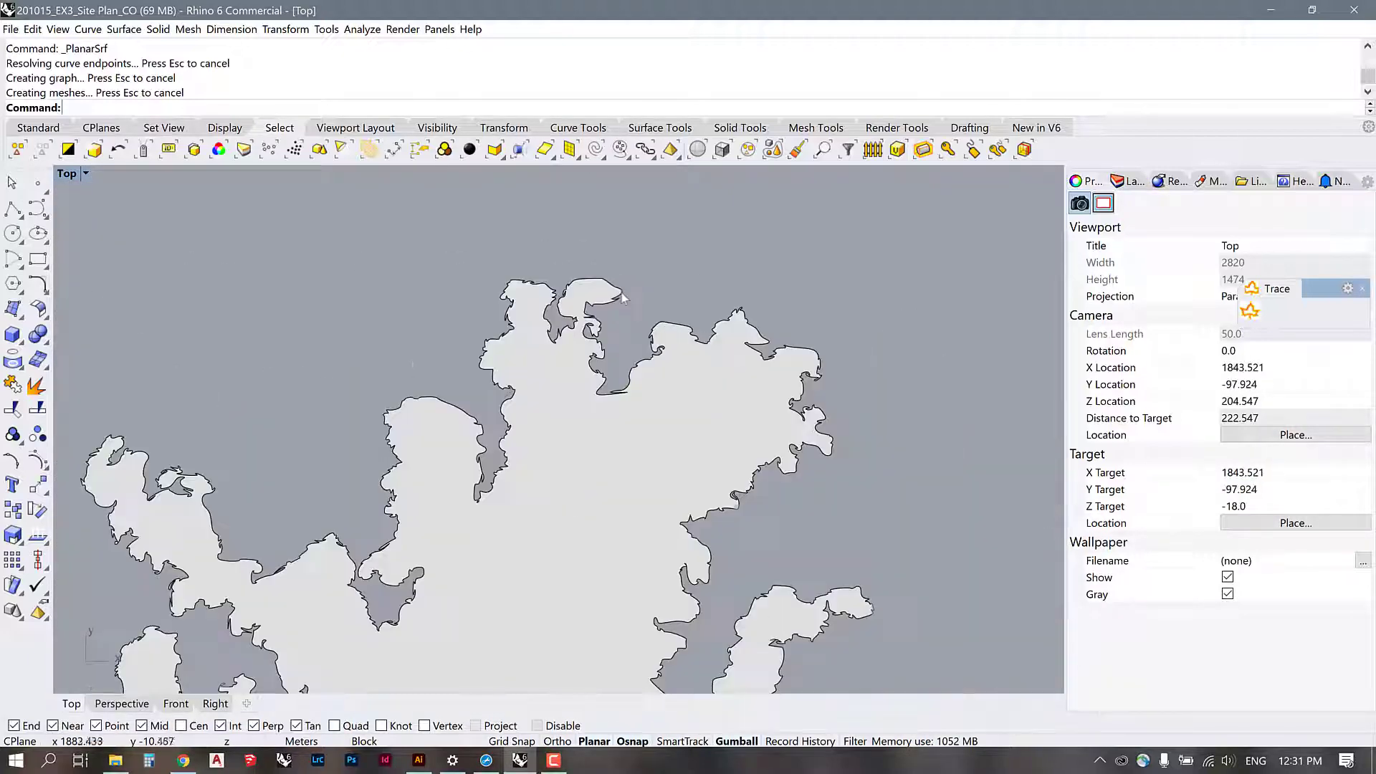
pyautogui.scroll(-6, 645, 294)
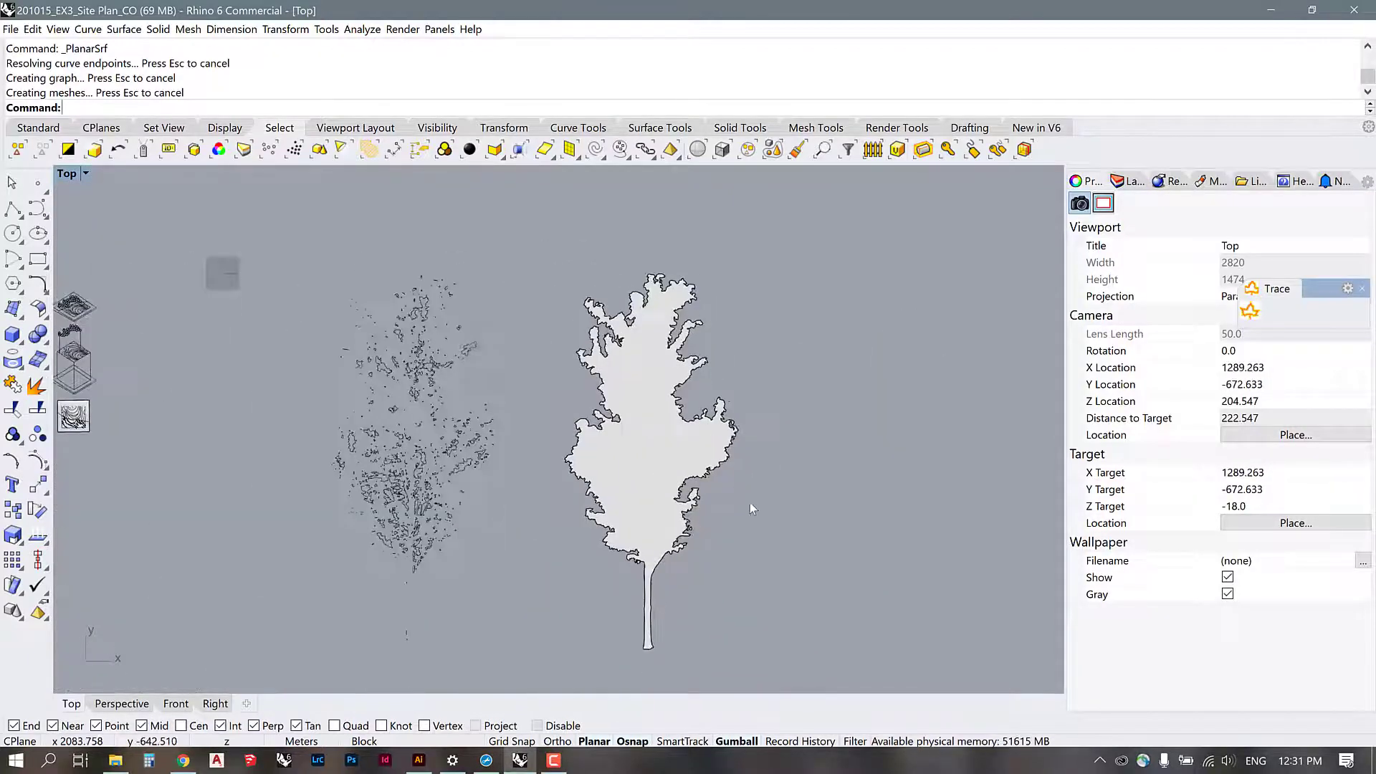
pyautogui.scroll(5, 655, 510)
pyautogui.scroll(-5, 749, 514)
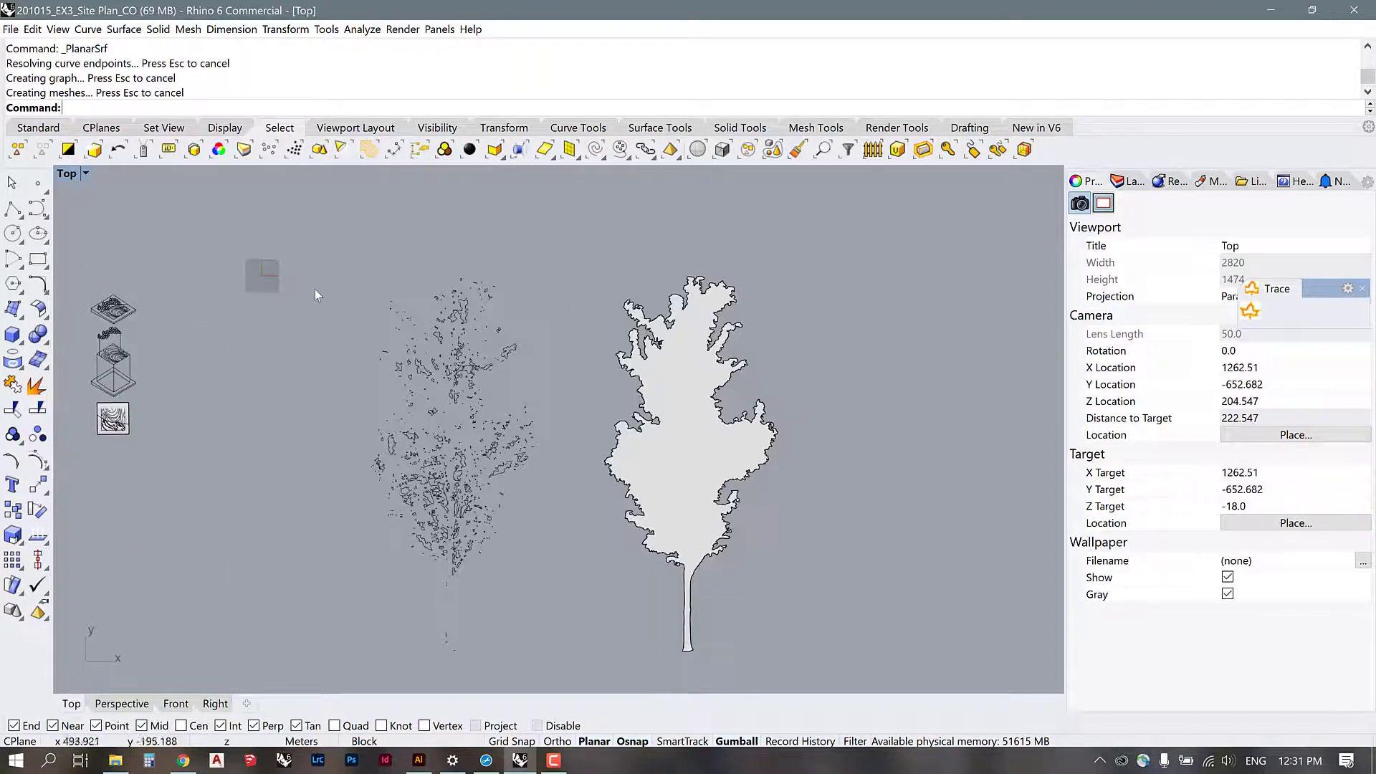
# Step: Delete the loose interior leaf and trunk curves beside the filled tree, and select the tree surface
pyautogui.moveTo(299, 249); pyautogui.dragTo(553, 635)
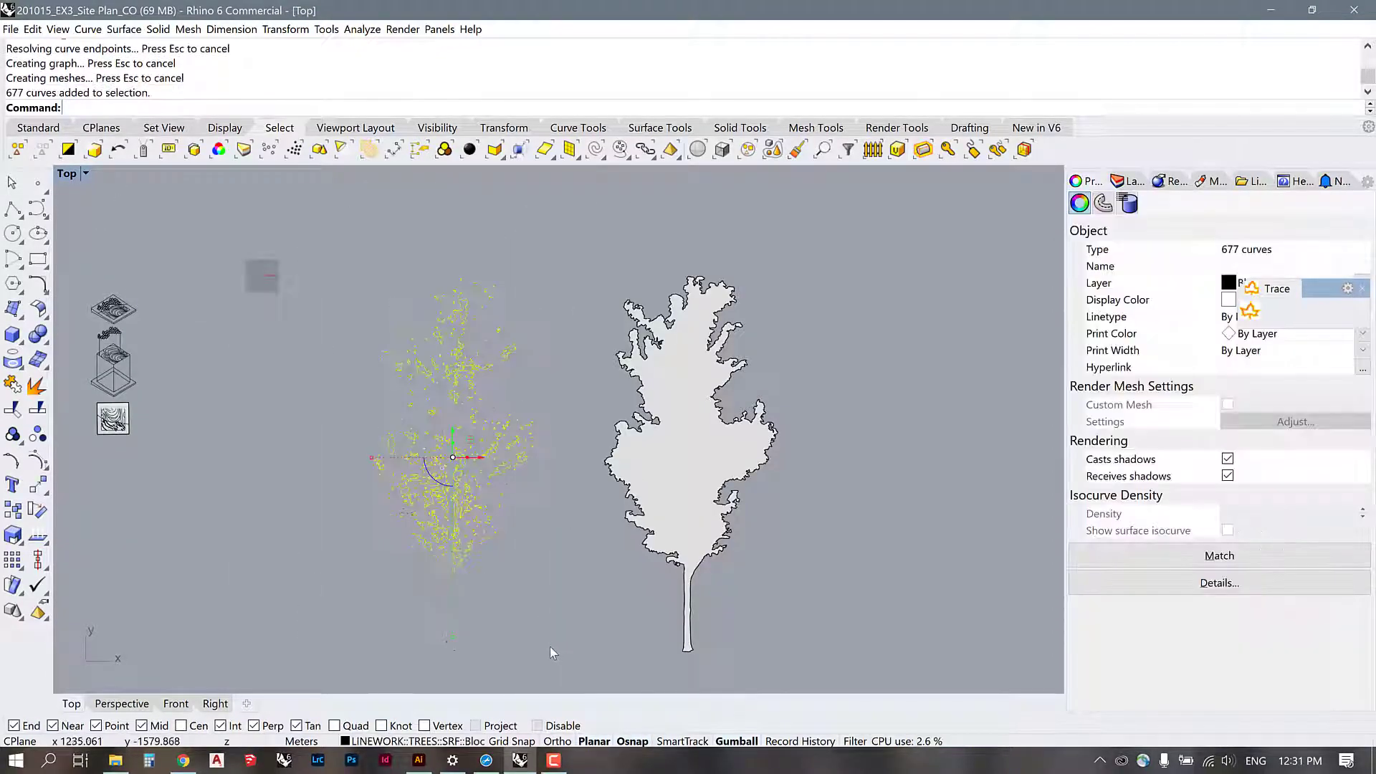
pyautogui.press('Delete')
pyautogui.moveTo(479, 669); pyautogui.dragTo(419, 623)
pyautogui.press('Delete')
pyautogui.scroll(-4, 508, 466)
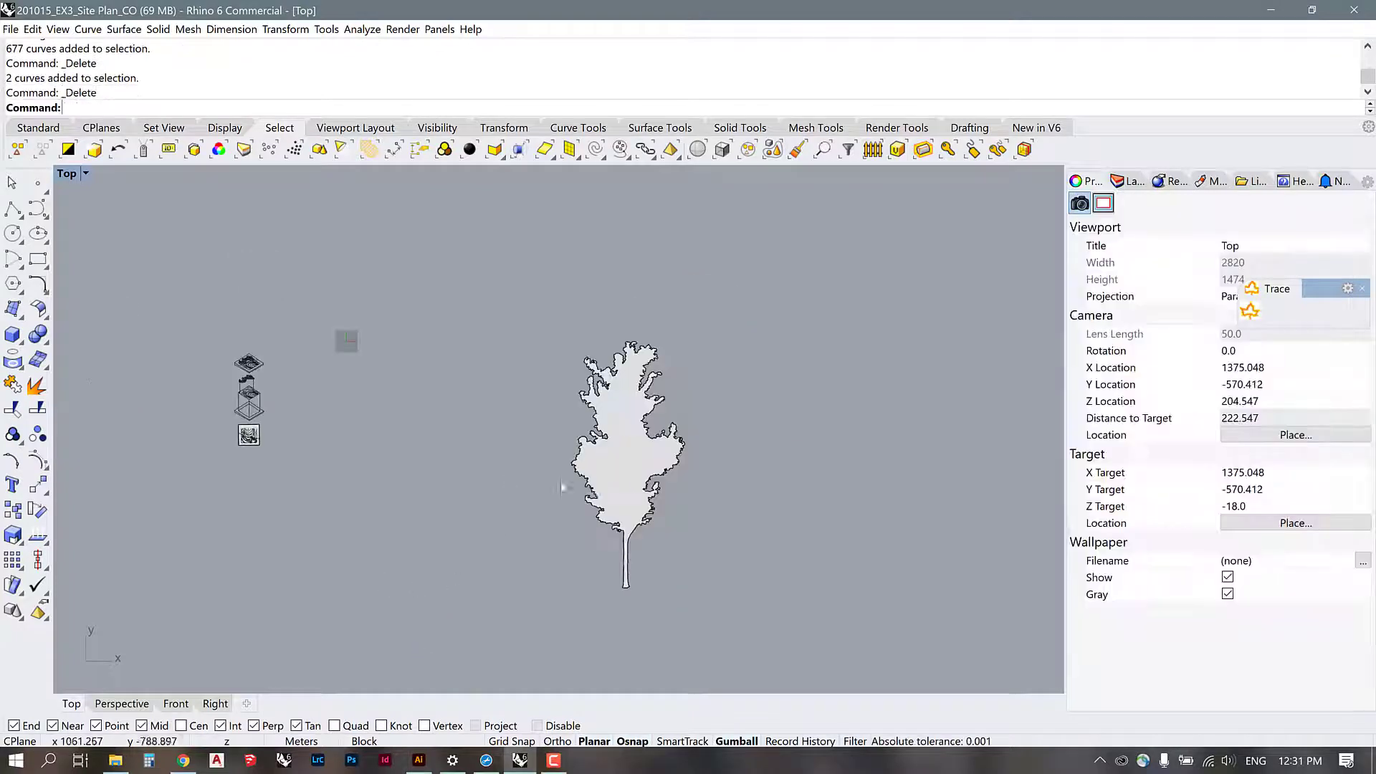
pyautogui.scroll(3, 635, 450)
pyautogui.scroll(-3, 721, 515)
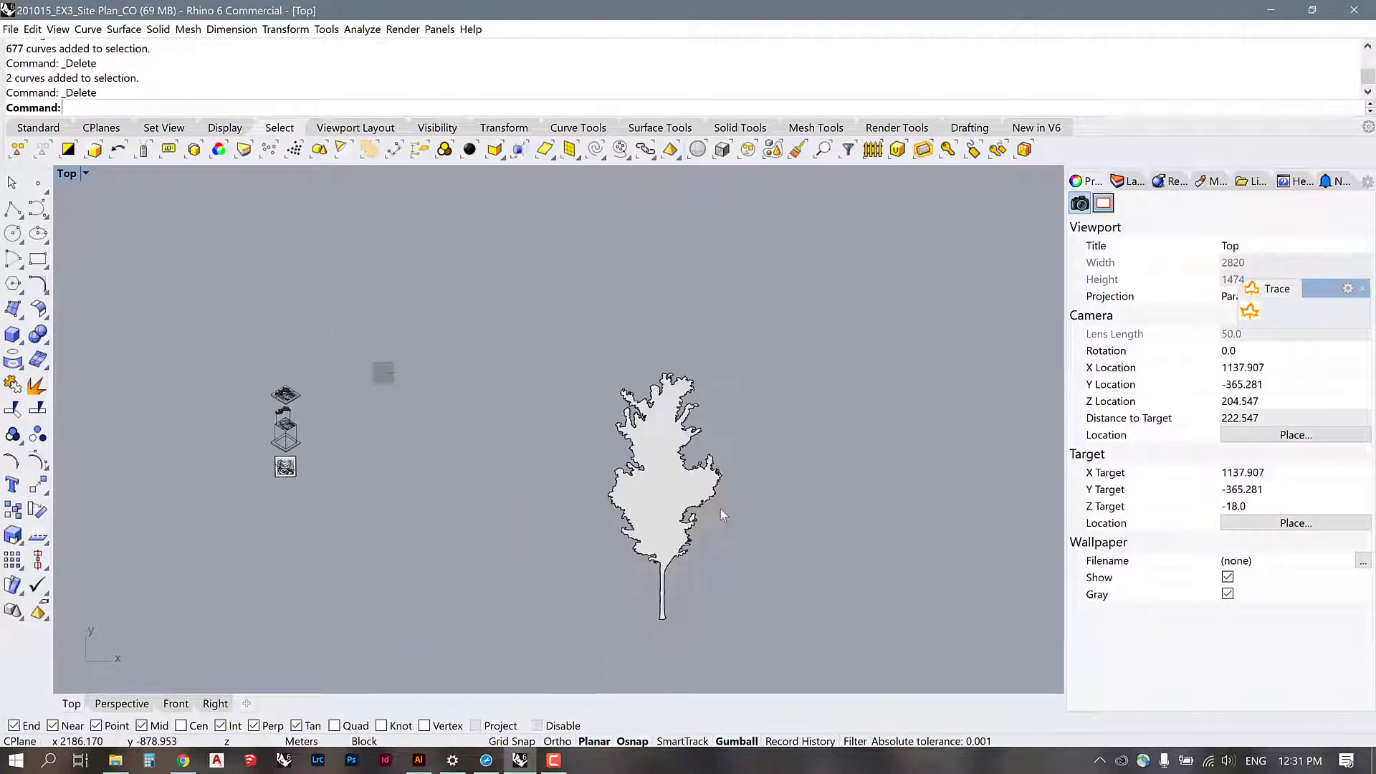
pyautogui.click(693, 487)
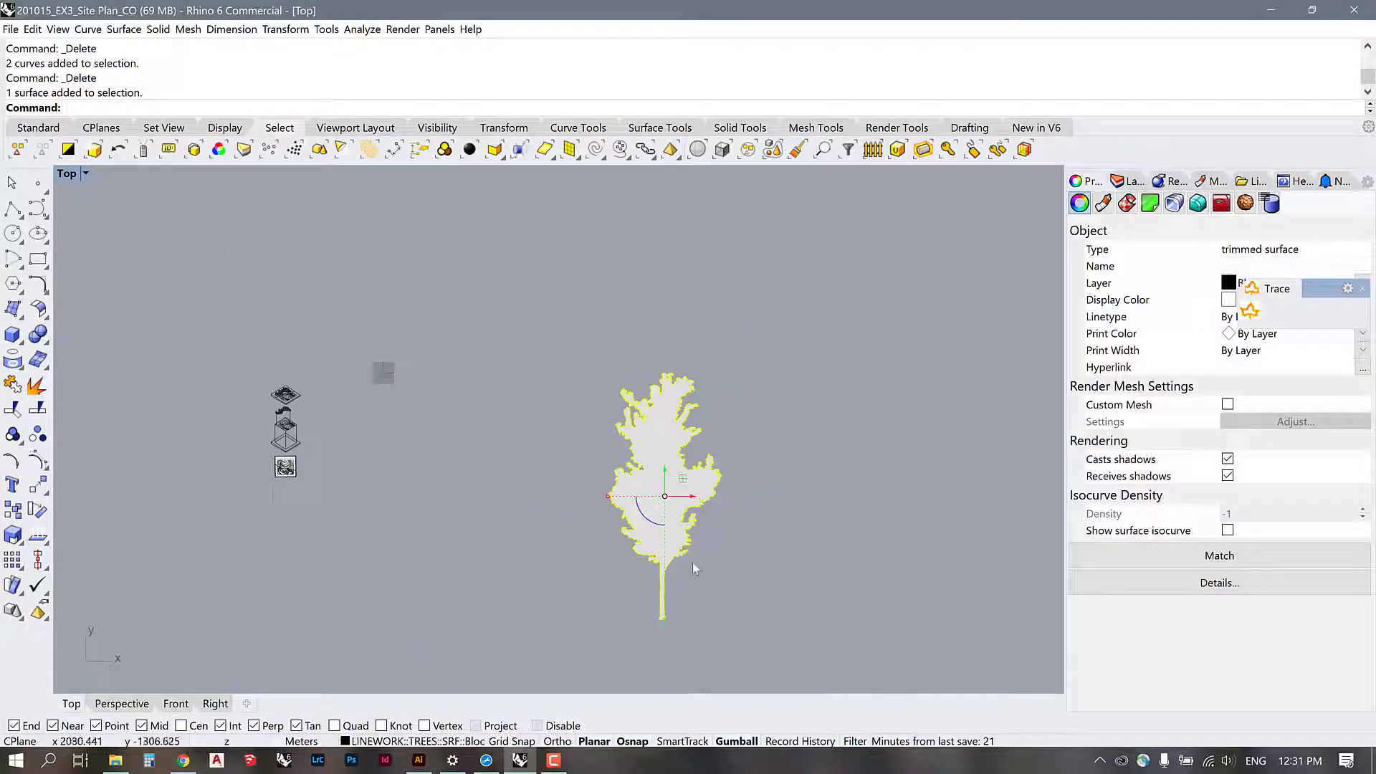
# Step: Switch to Illustrator to compare the separated tree linework with the framed tree, and return to Rhino
pyautogui.click(423, 756)
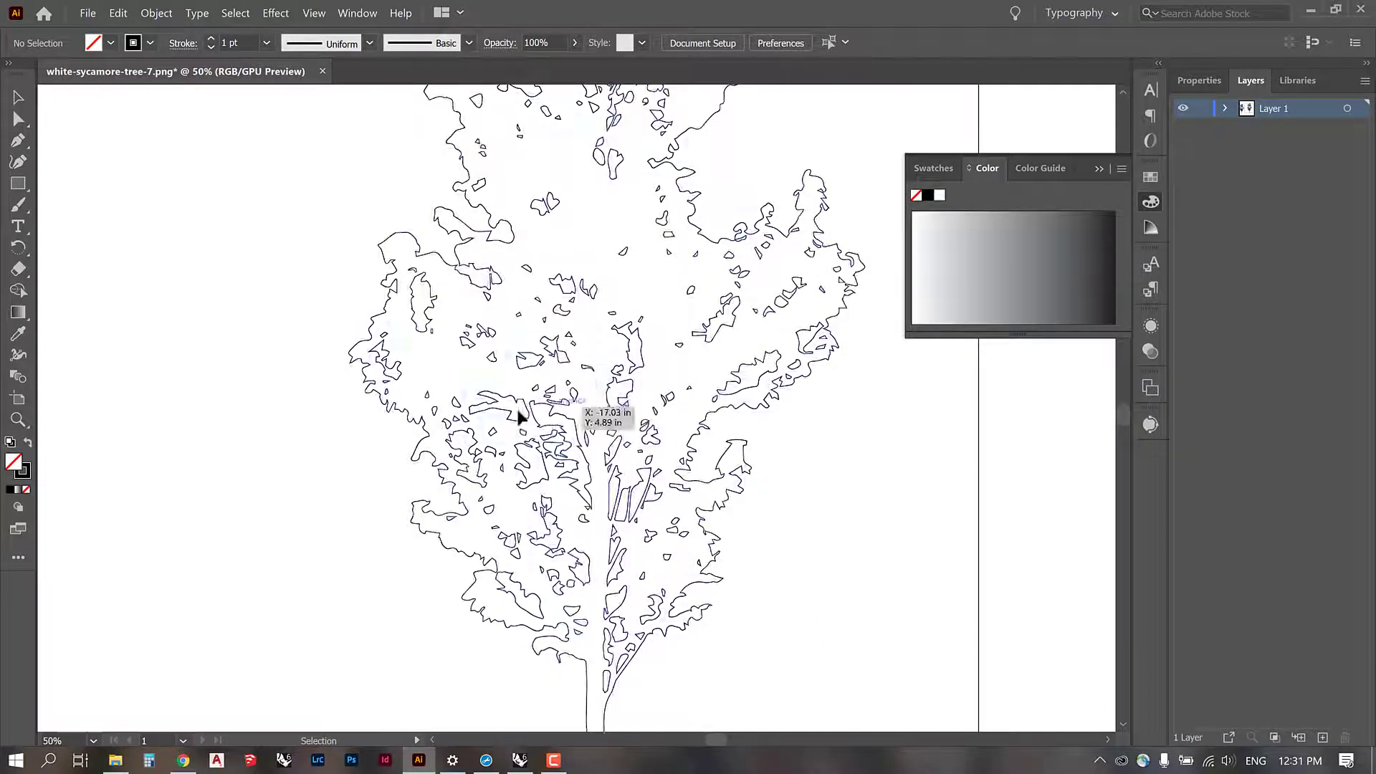
pyautogui.keyDown('alt'); pyautogui.scroll(-2, 519, 419); pyautogui.keyUp('alt')
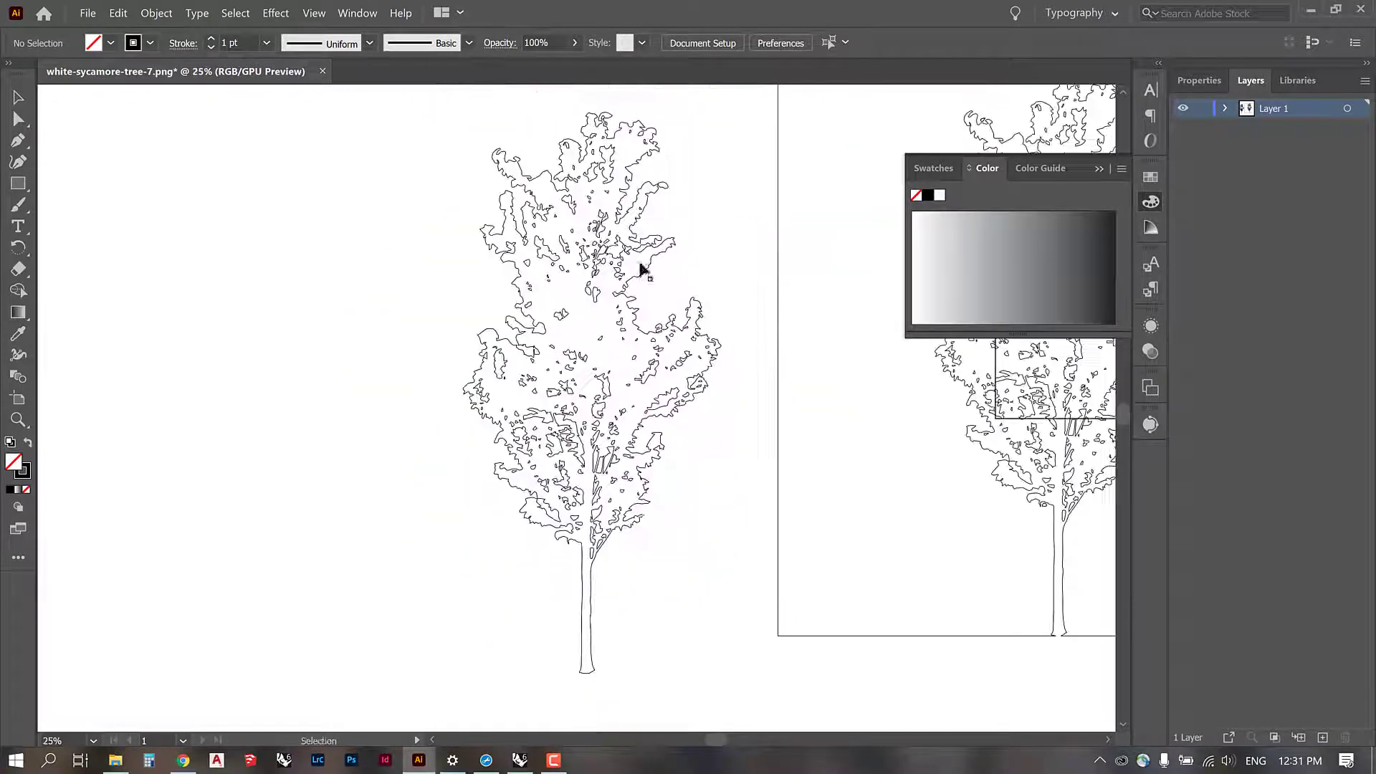
pyautogui.click(1099, 170)
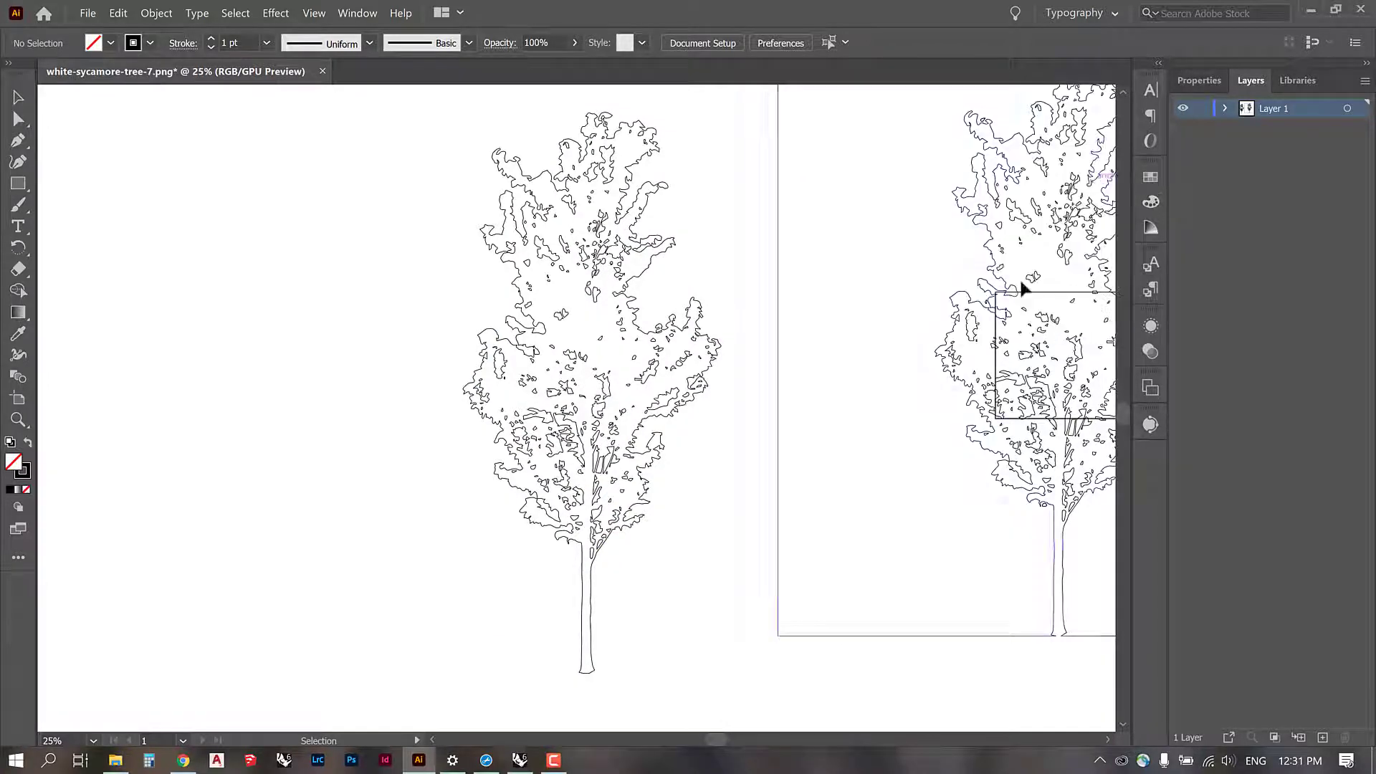
pyautogui.moveTo(692, 511); pyautogui.dragTo(636, 534)
pyautogui.moveTo(552, 501); pyautogui.dragTo(507, 472)
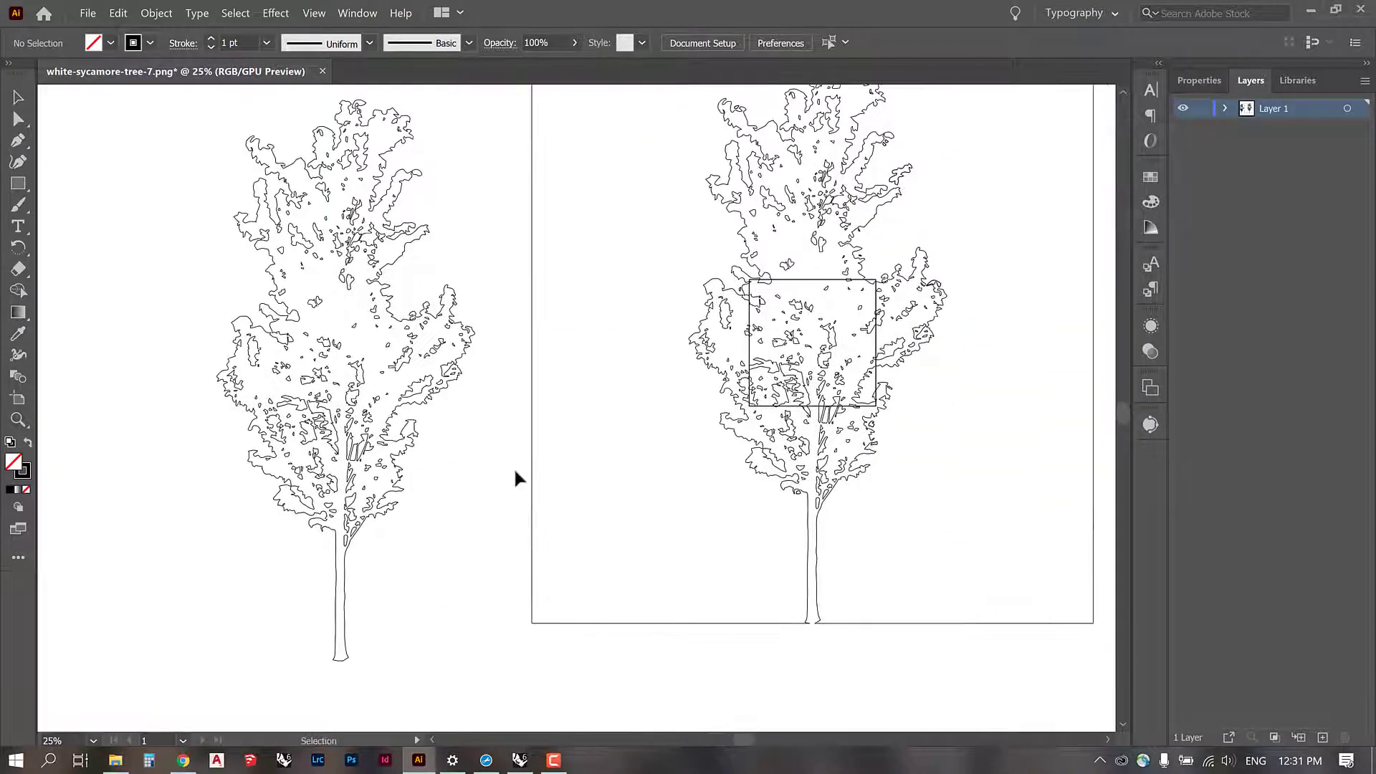
pyautogui.hotkey('ctrl', '-')
pyautogui.hotkey('ctrl', '-')
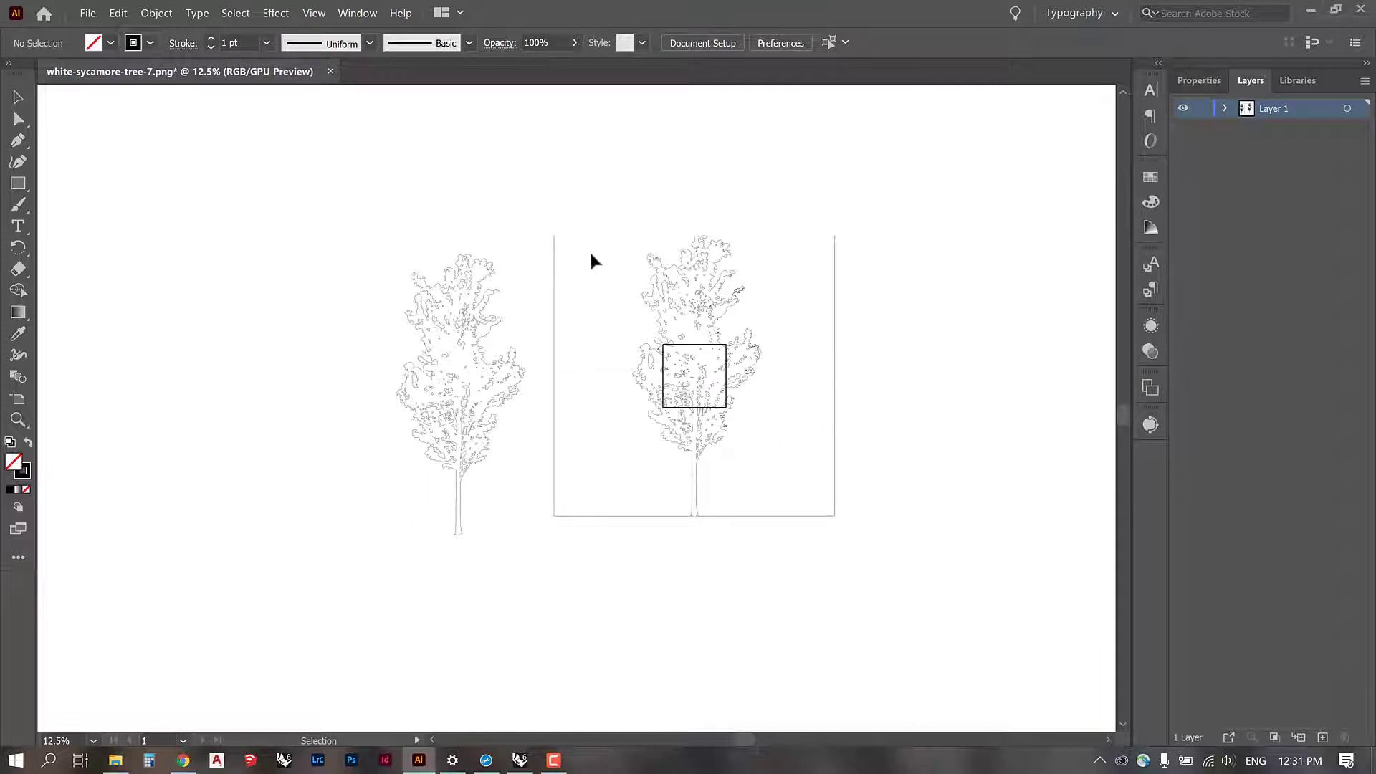
pyautogui.moveTo(591, 259); pyautogui.dragTo(552, 196)
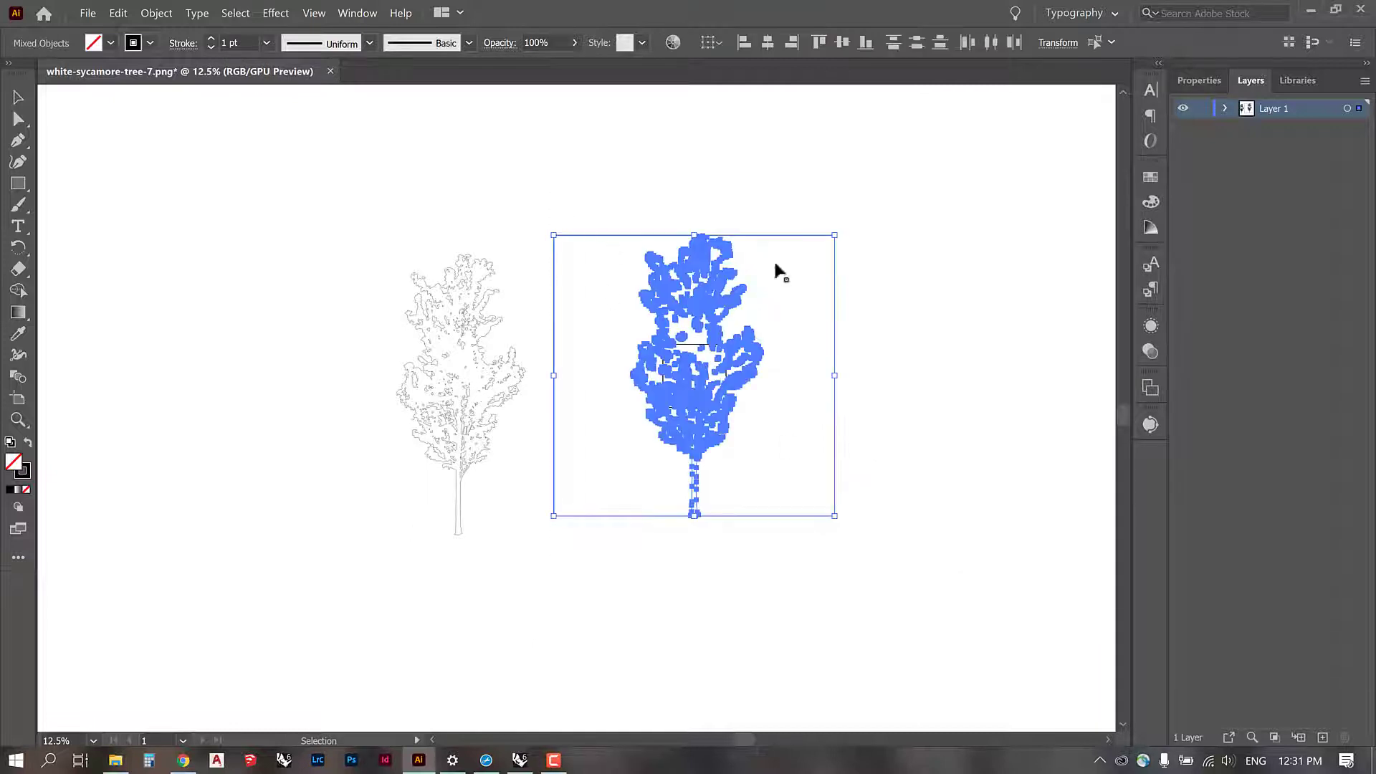
pyautogui.click(793, 360)
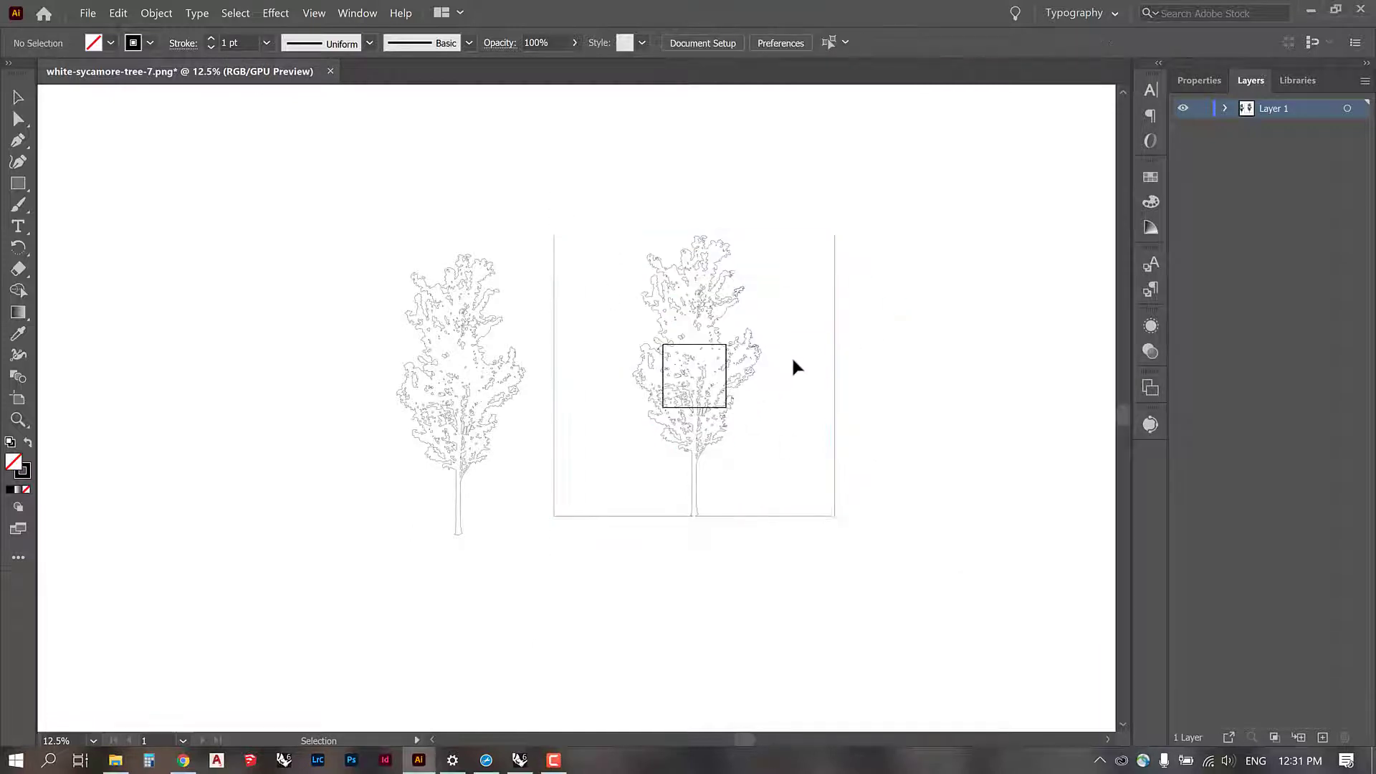
pyautogui.click(421, 349)
pyautogui.click(324, 377)
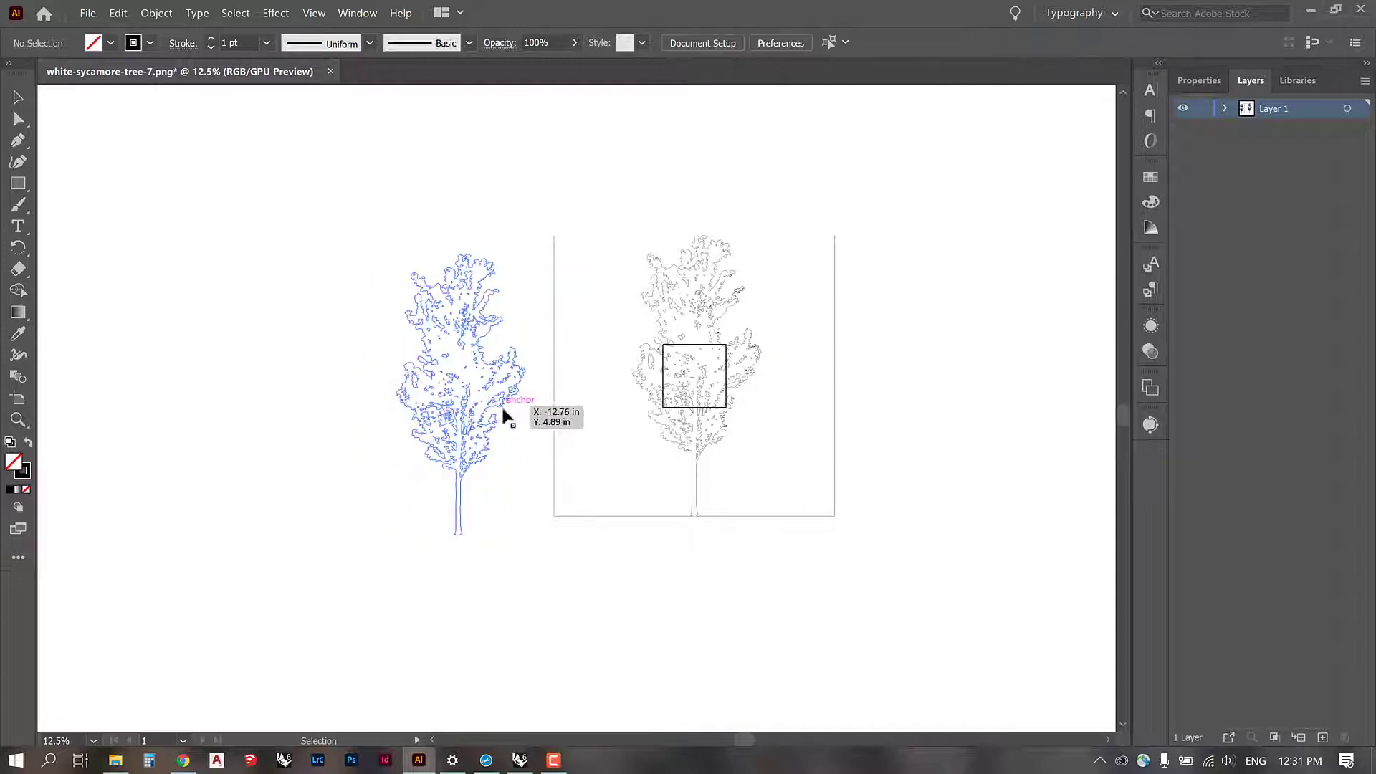
pyautogui.click(519, 760)
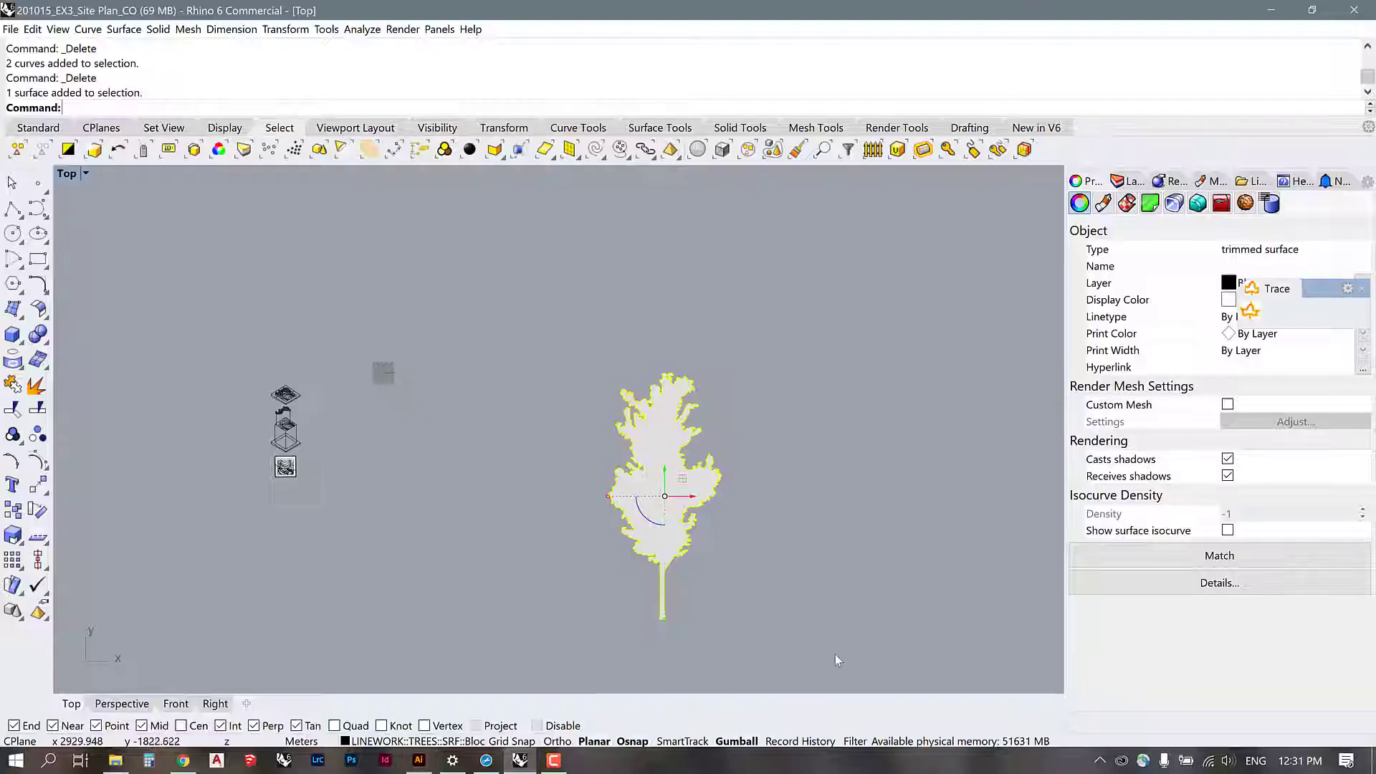
pyautogui.click(833, 654)
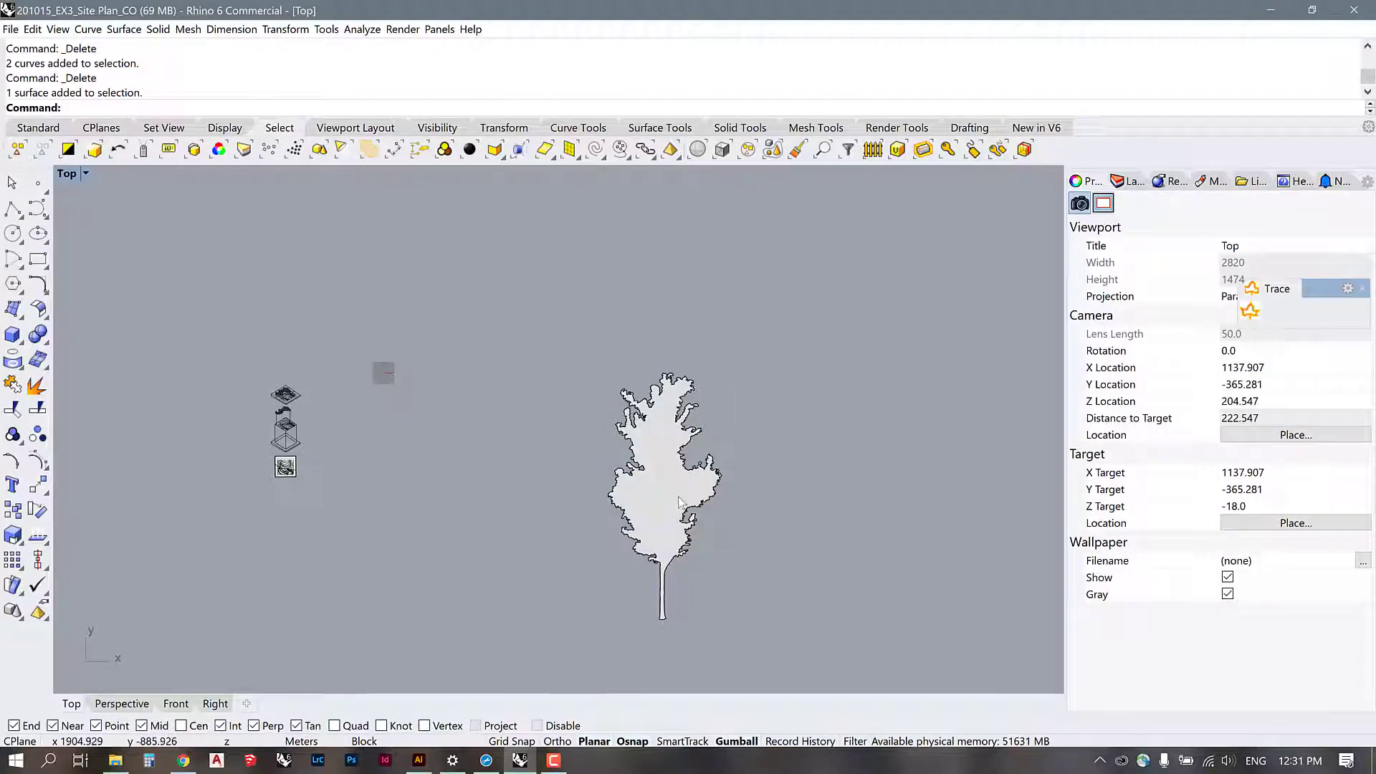